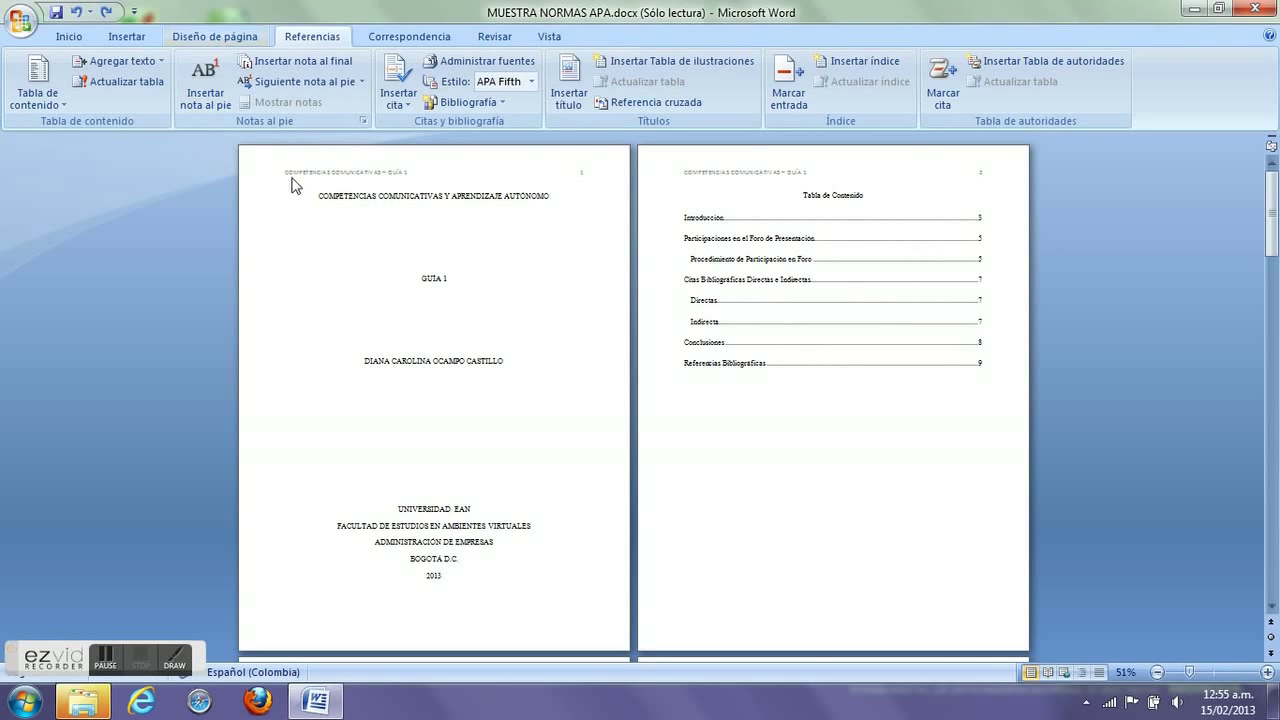
Step: Review the document's paper size choices, including Carta 21,59 cm x 27,94 cm, and the preset page margins
{"action": "left_click", "coordinate": [204, 38]}
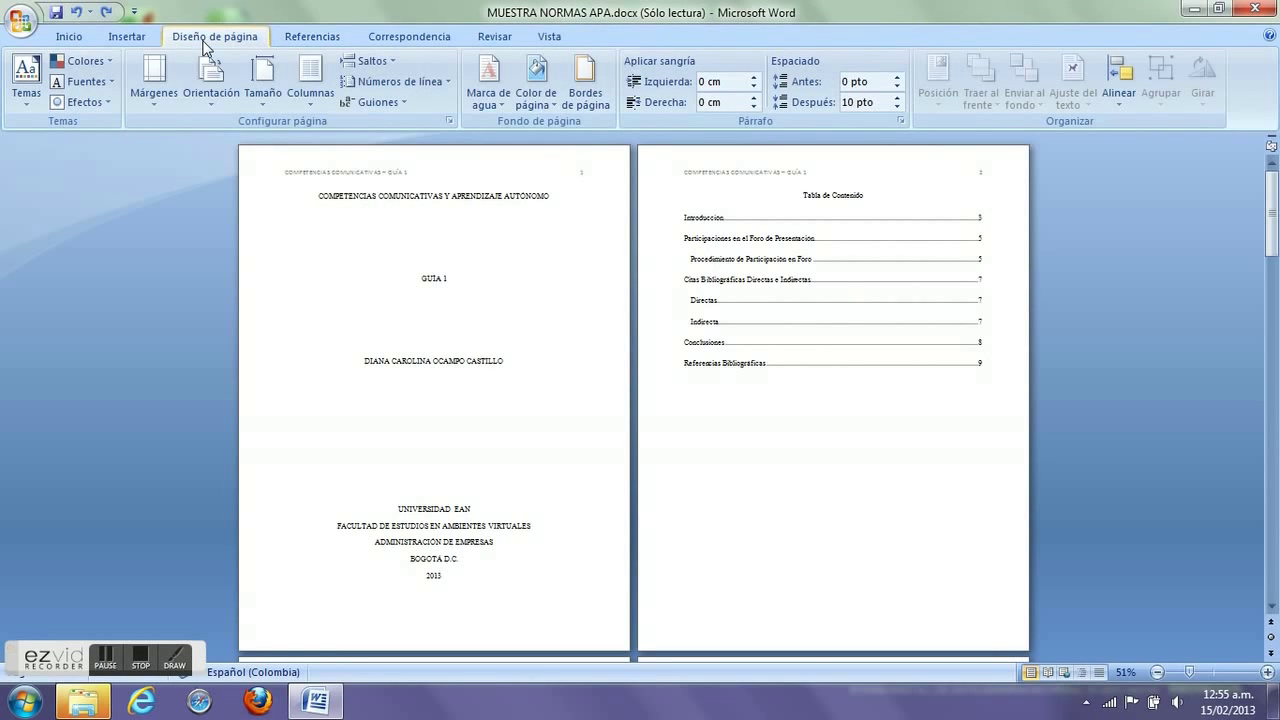
{"action": "left_click", "coordinate": [263, 85]}
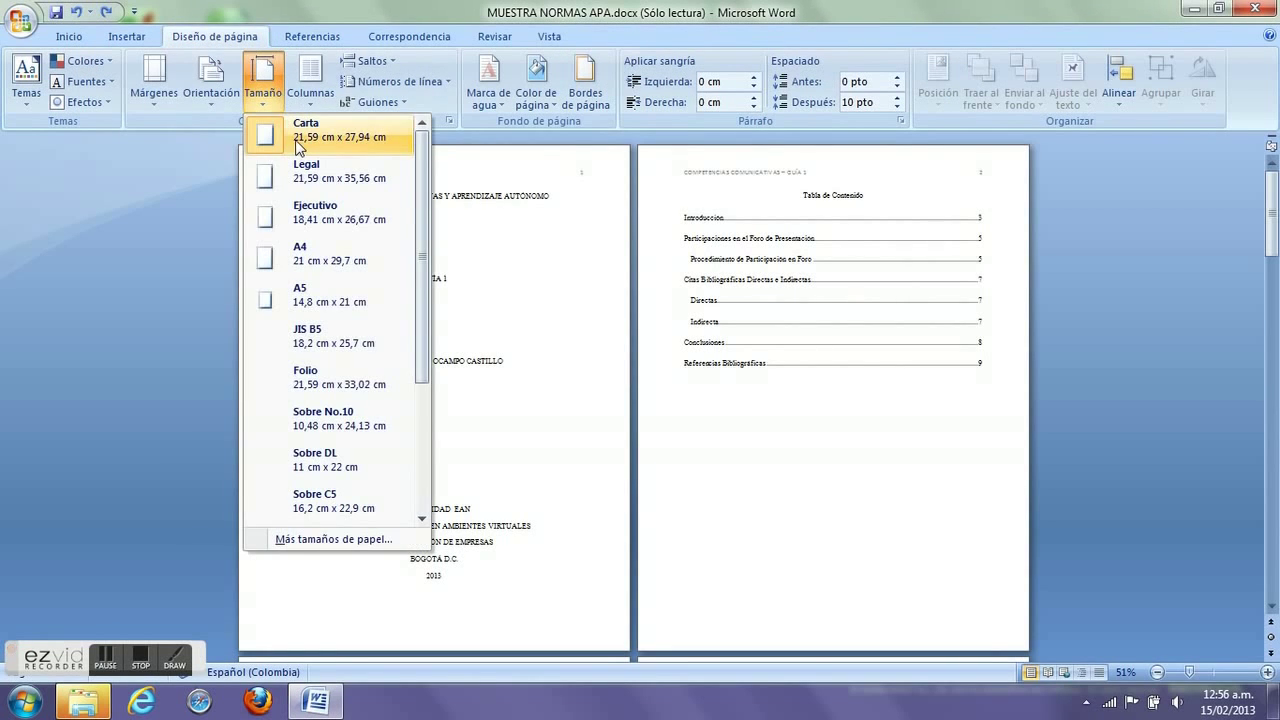
{"action": "left_click", "coordinate": [166, 88]}
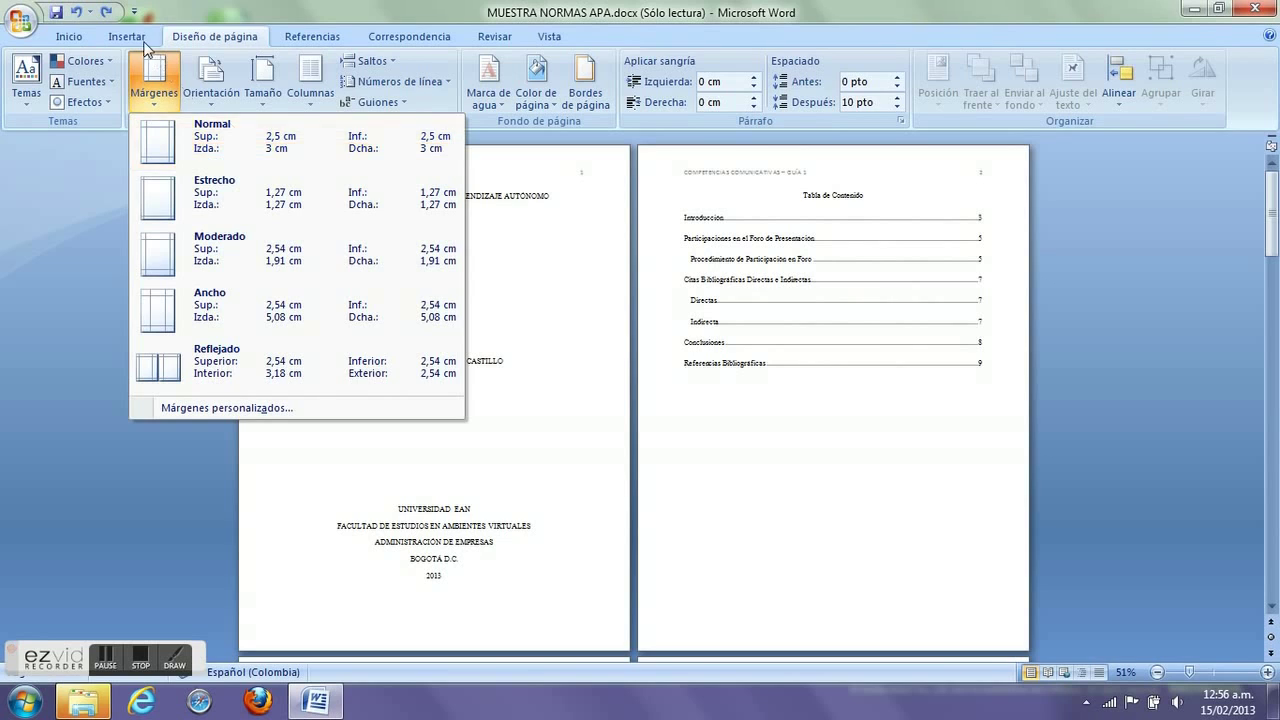
Step: Review the font, font size and line spacing choices for the document's text, then dismiss the open list
{"action": "left_click", "coordinate": [72, 35]}
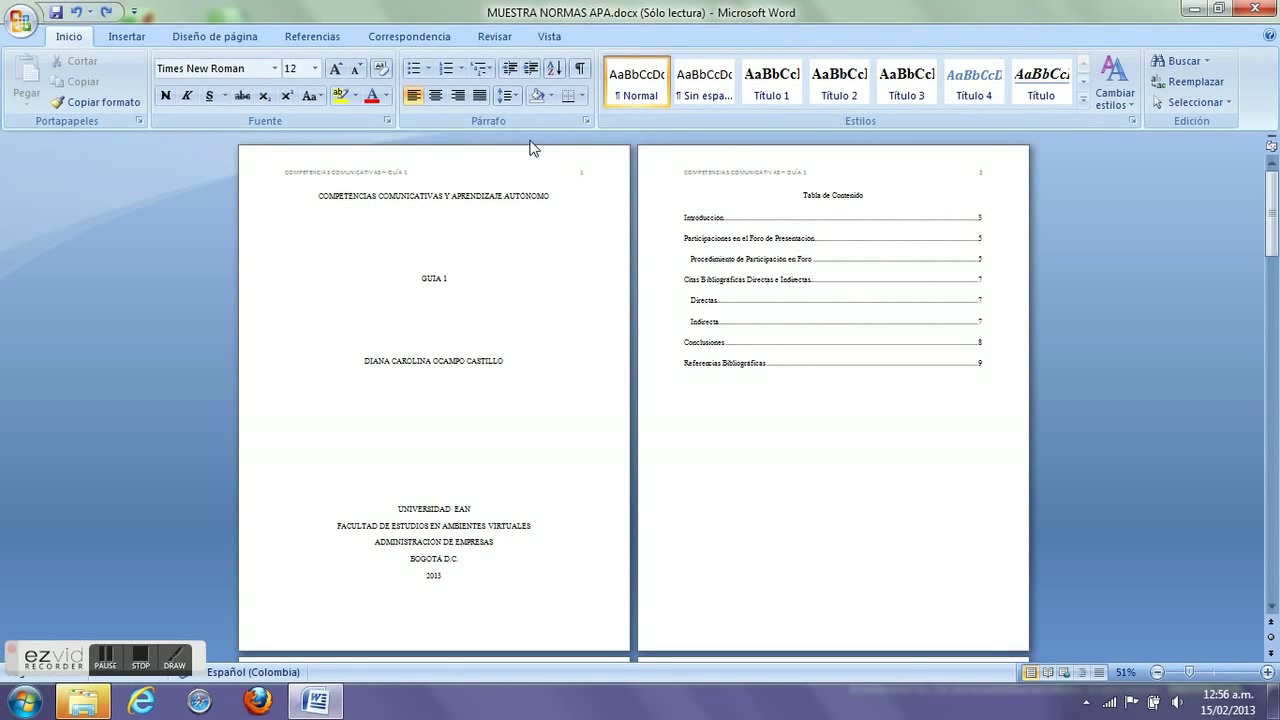
{"action": "left_click", "coordinate": [275, 70]}
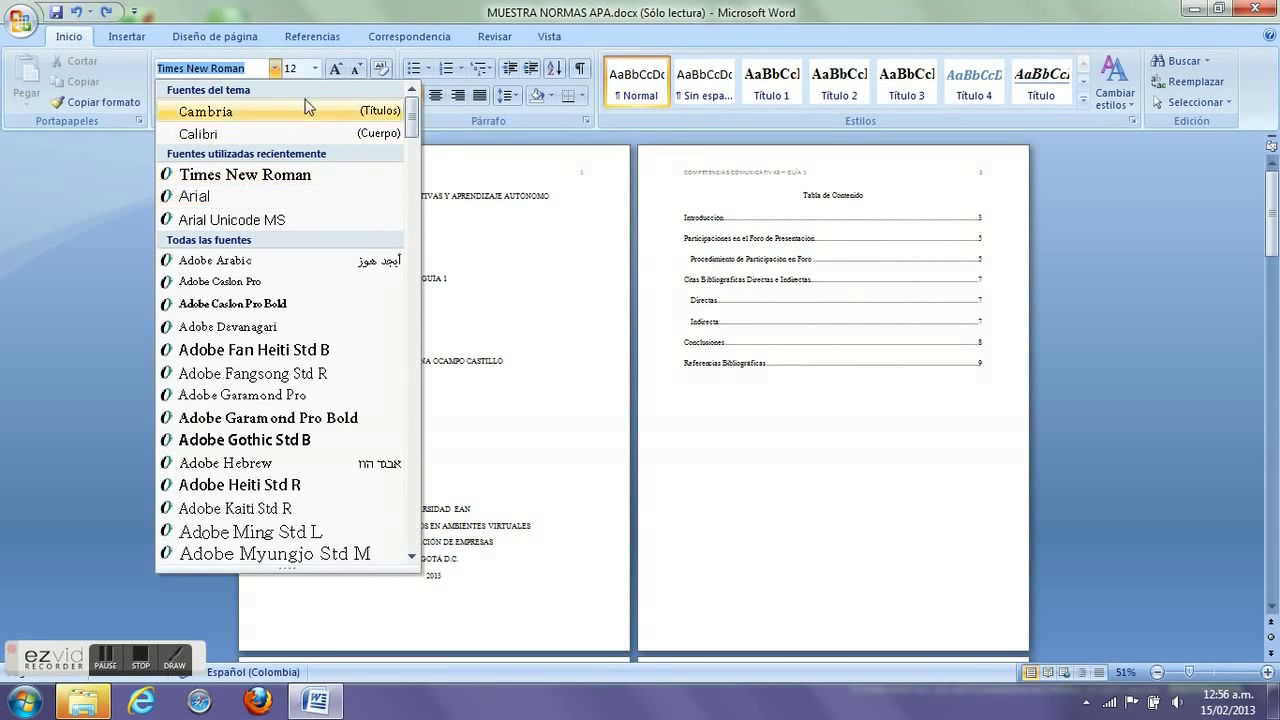
{"action": "left_click", "coordinate": [316, 69]}
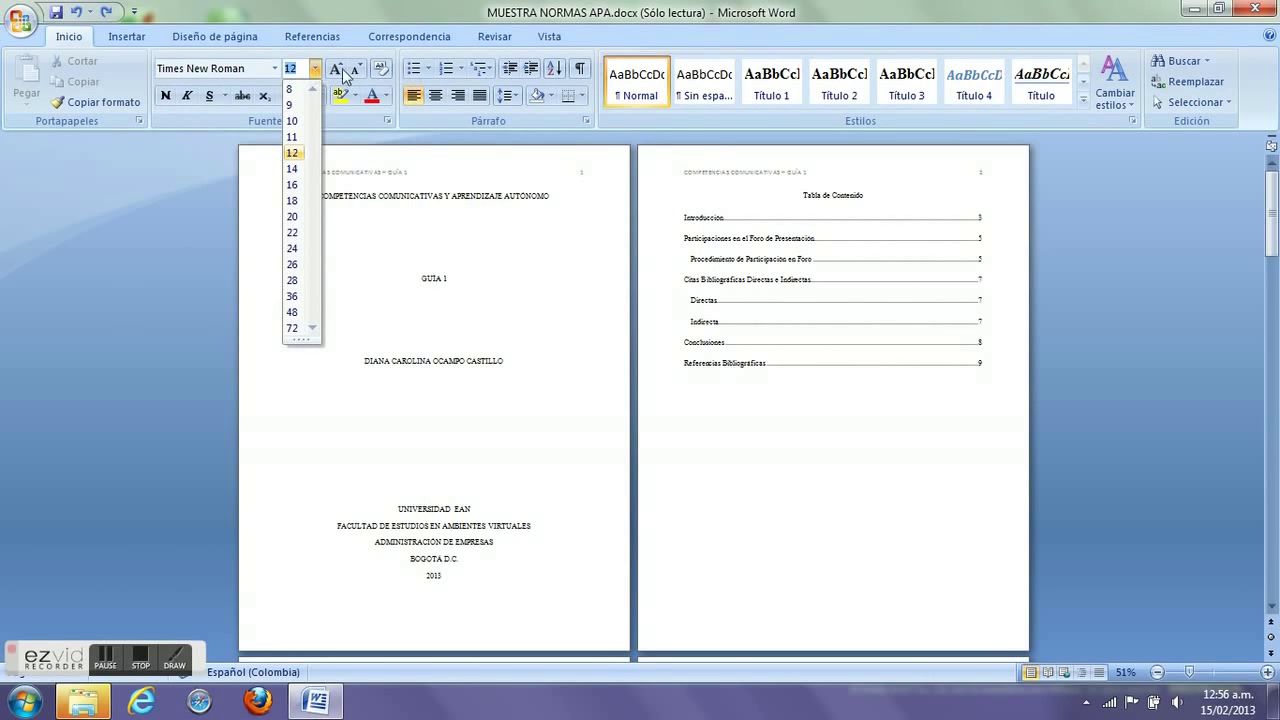
{"action": "left_click", "coordinate": [510, 95]}
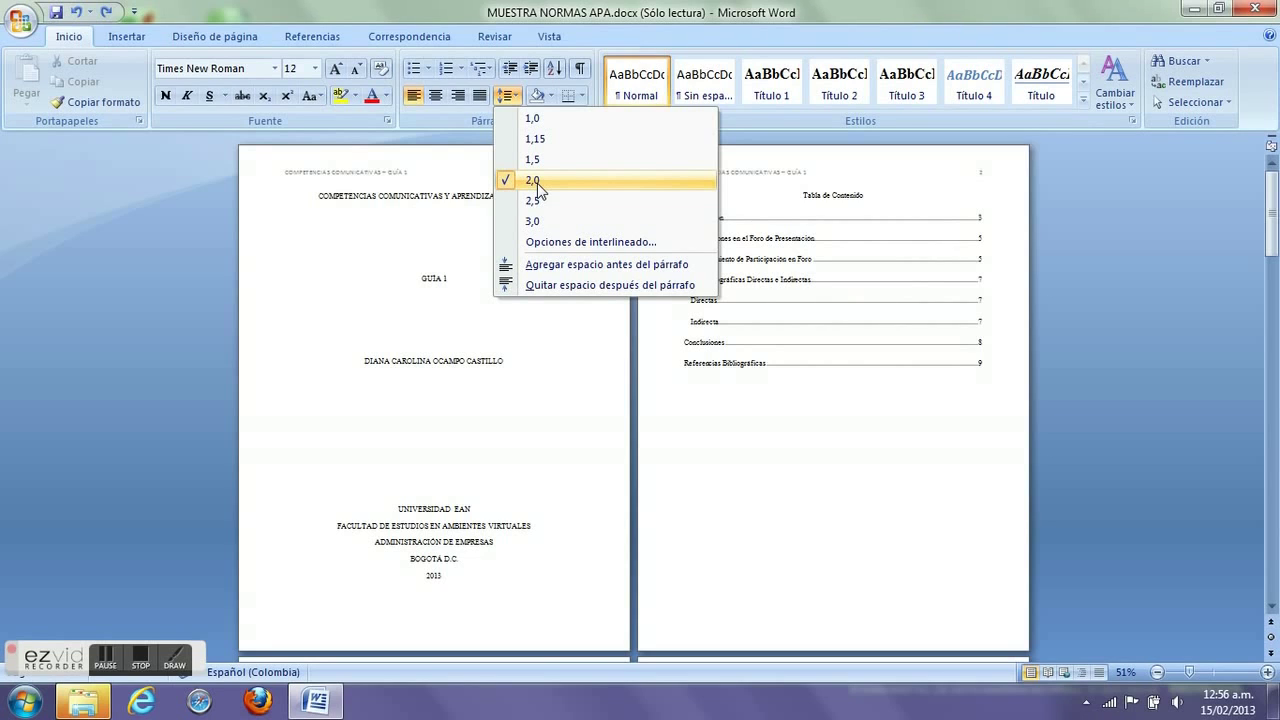
{"action": "left_click", "coordinate": [360, 263]}
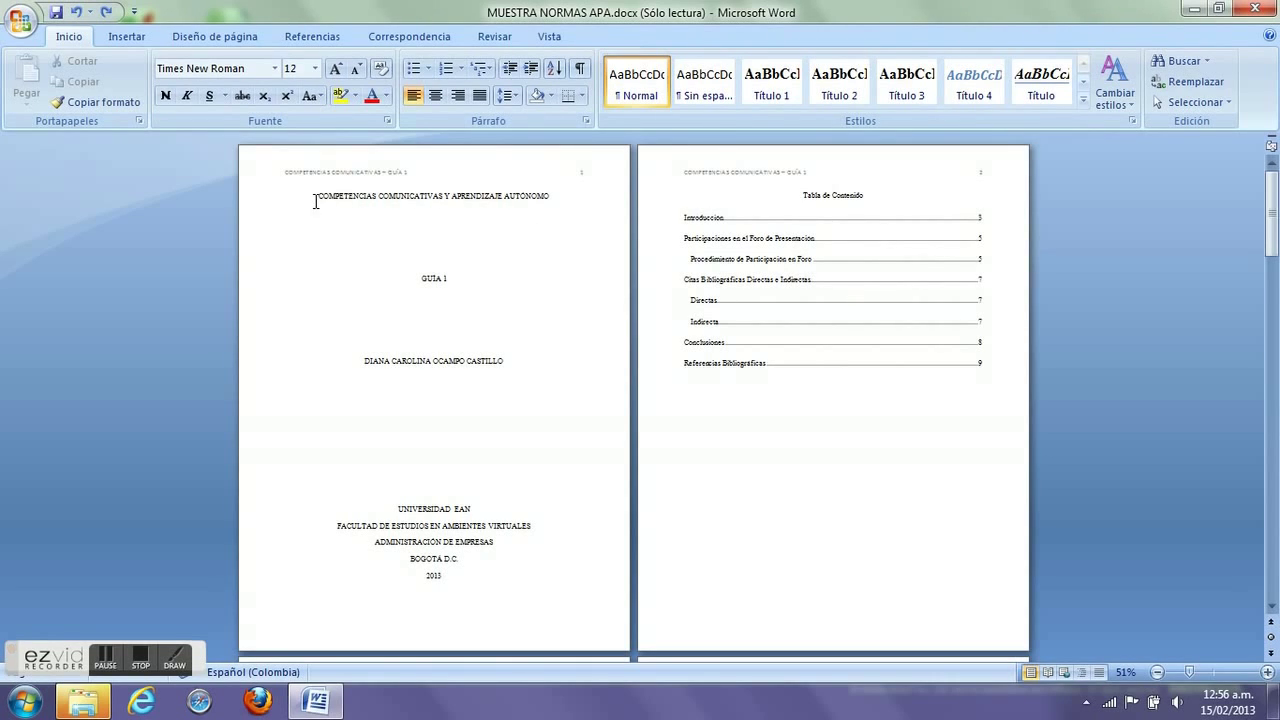
Step: Highlight each cover page element in turn, from the title, guide number and author to the university, faculty, programme, city and year
{"action": "left_click_drag", "start_coordinate": [360, 196], "coordinate": [555, 197]}
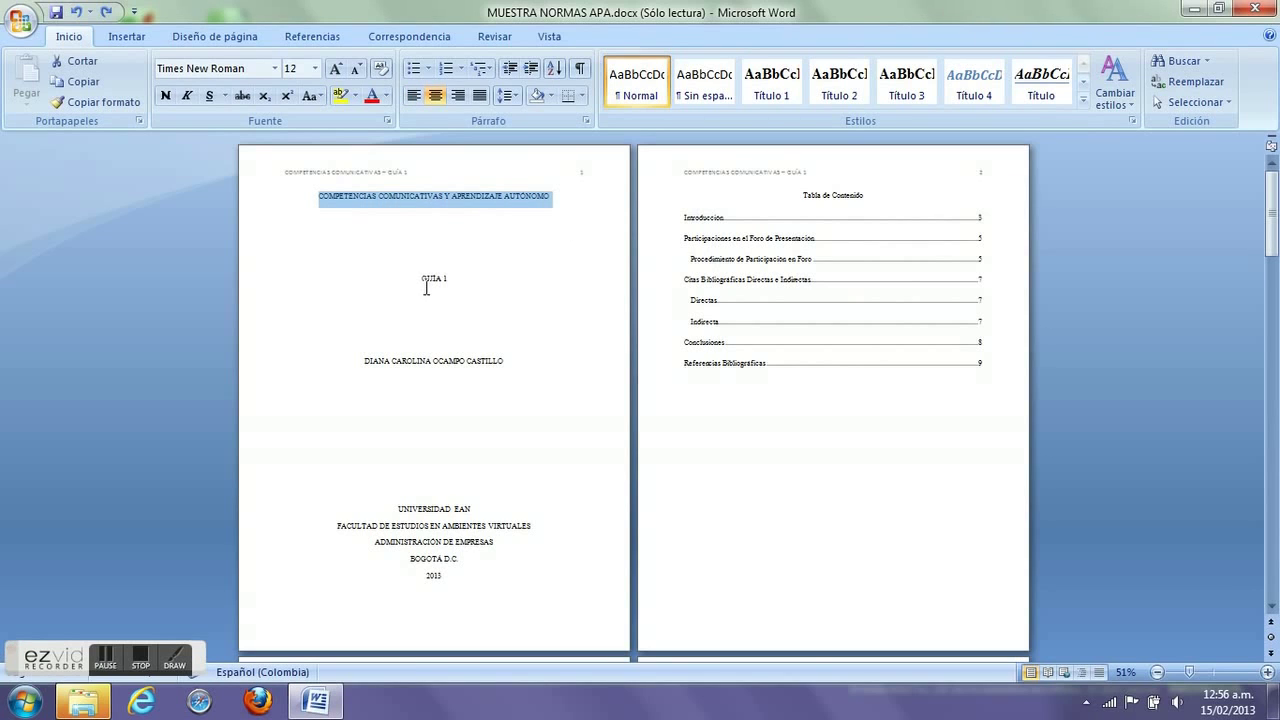
{"action": "left_click_drag", "start_coordinate": [418, 278], "coordinate": [452, 279]}
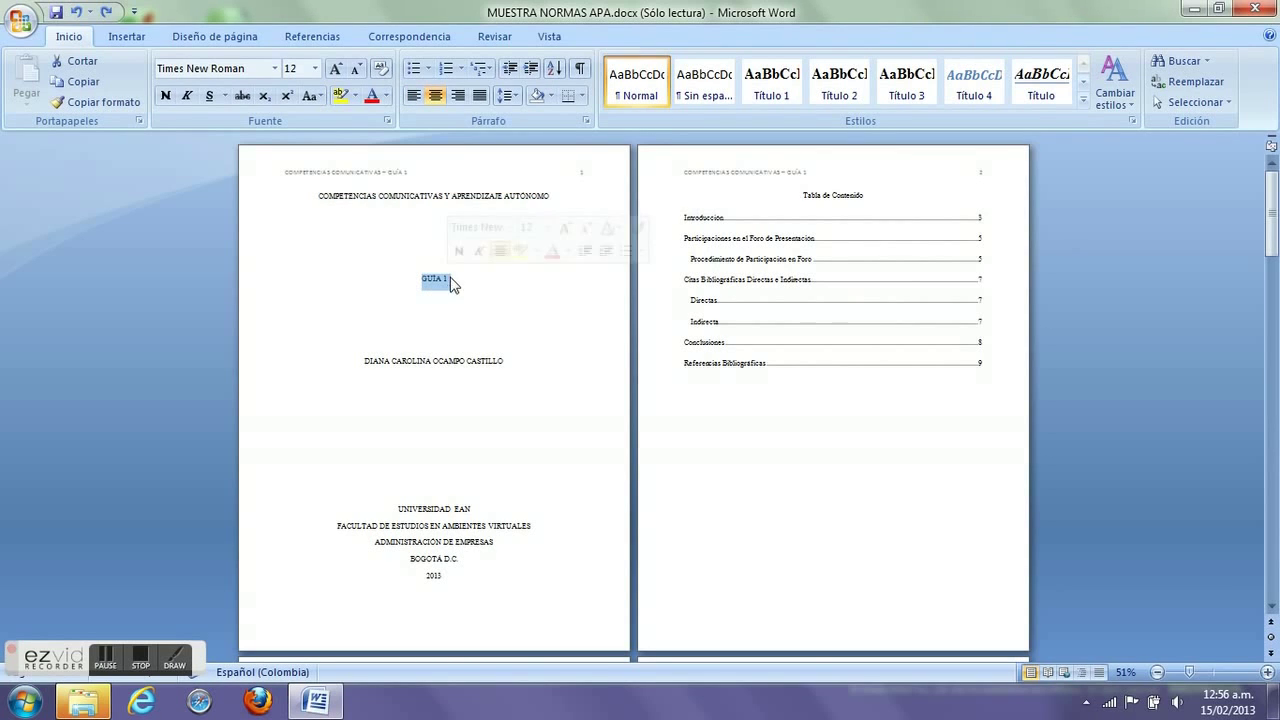
{"action": "left_click_drag", "start_coordinate": [358, 363], "coordinate": [514, 368]}
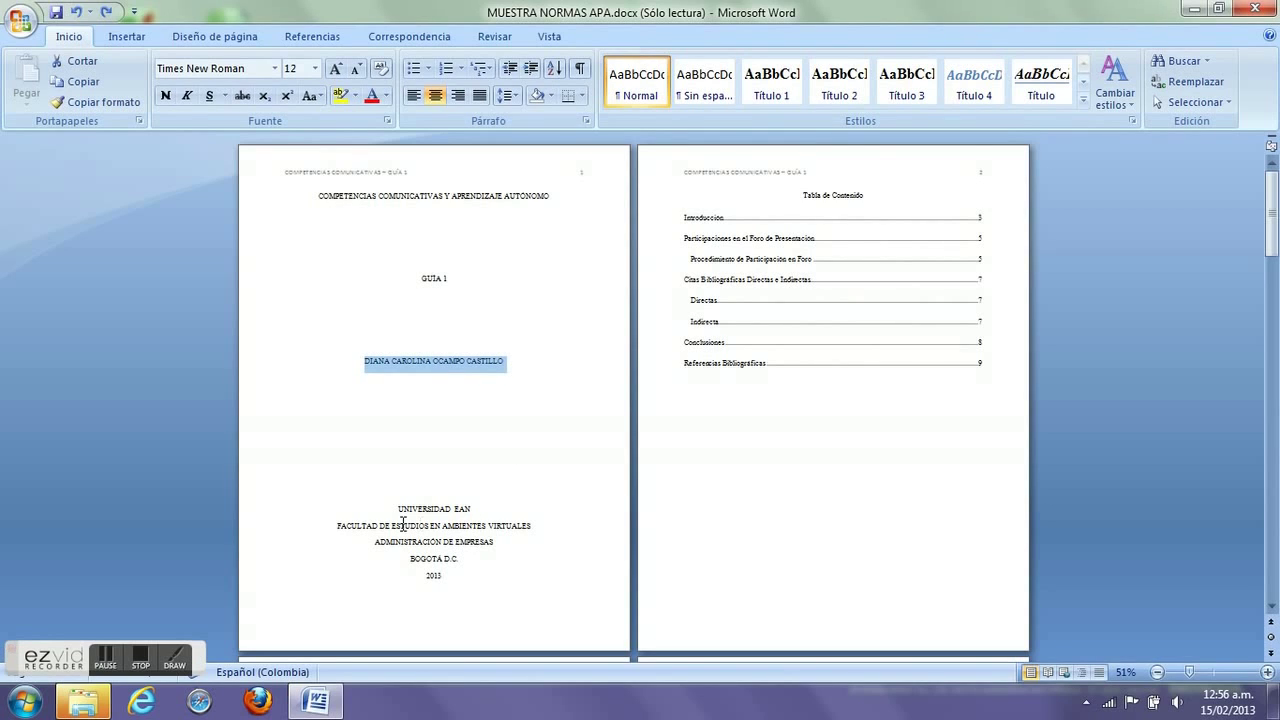
{"action": "left_click_drag", "start_coordinate": [397, 510], "coordinate": [485, 511]}
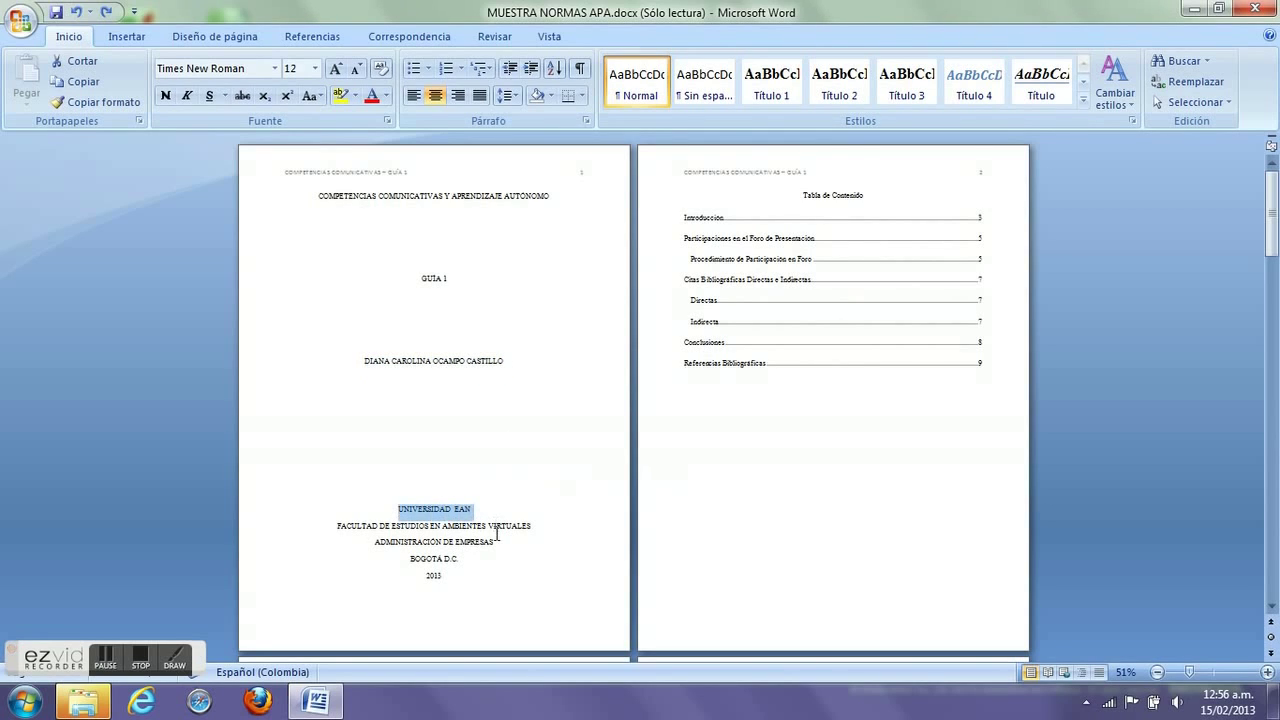
{"action": "left_click_drag", "start_coordinate": [337, 526], "coordinate": [542, 538]}
{"action": "left_click_drag", "start_coordinate": [371, 541], "coordinate": [495, 549]}
{"action": "left_click_drag", "start_coordinate": [410, 558], "coordinate": [444, 577]}
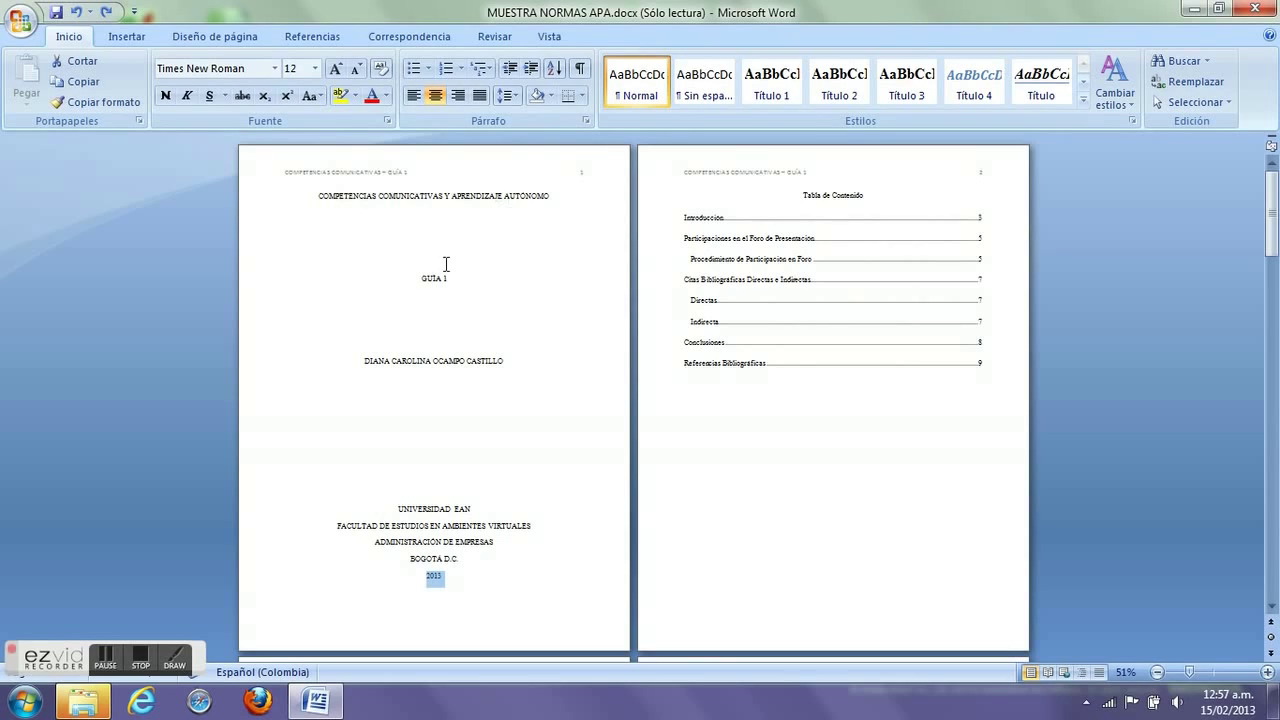
{"action": "left_click", "coordinate": [572, 504]}
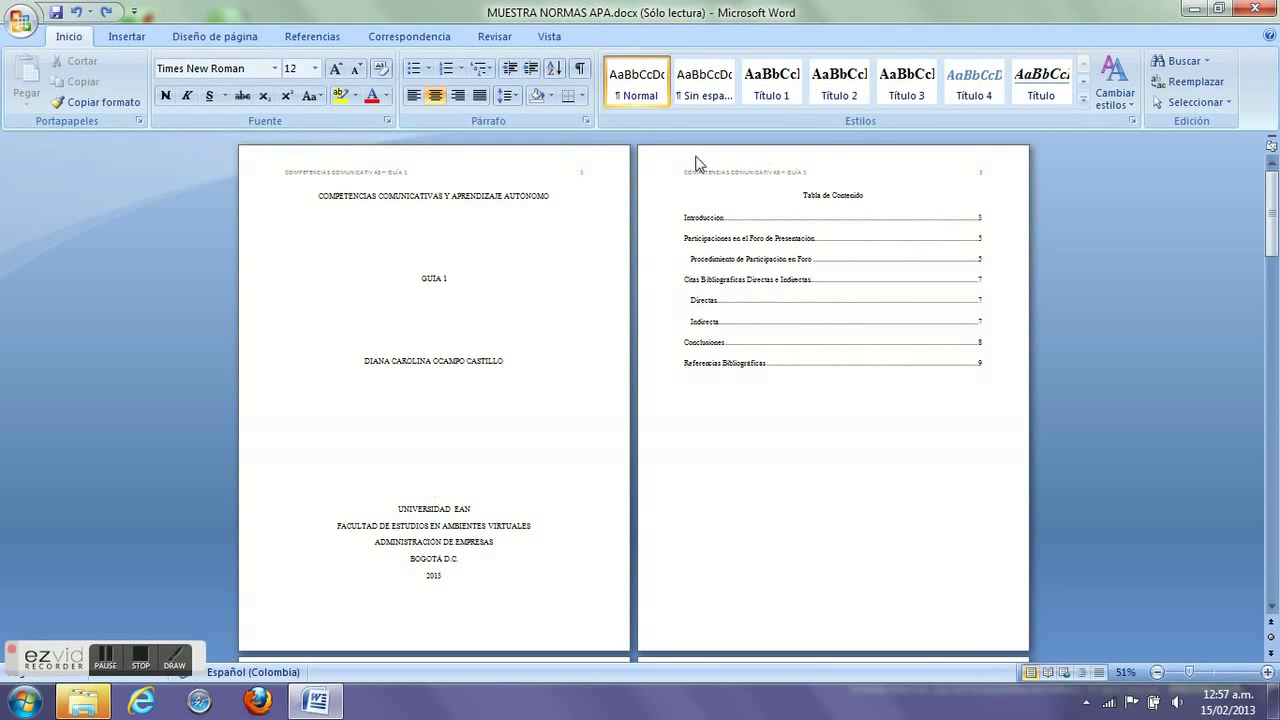
Step: Open the page header for editing and preview the Derecha alignment tab option, closing the dialog without inserting it
{"action": "double_click", "coordinate": [443, 172]}
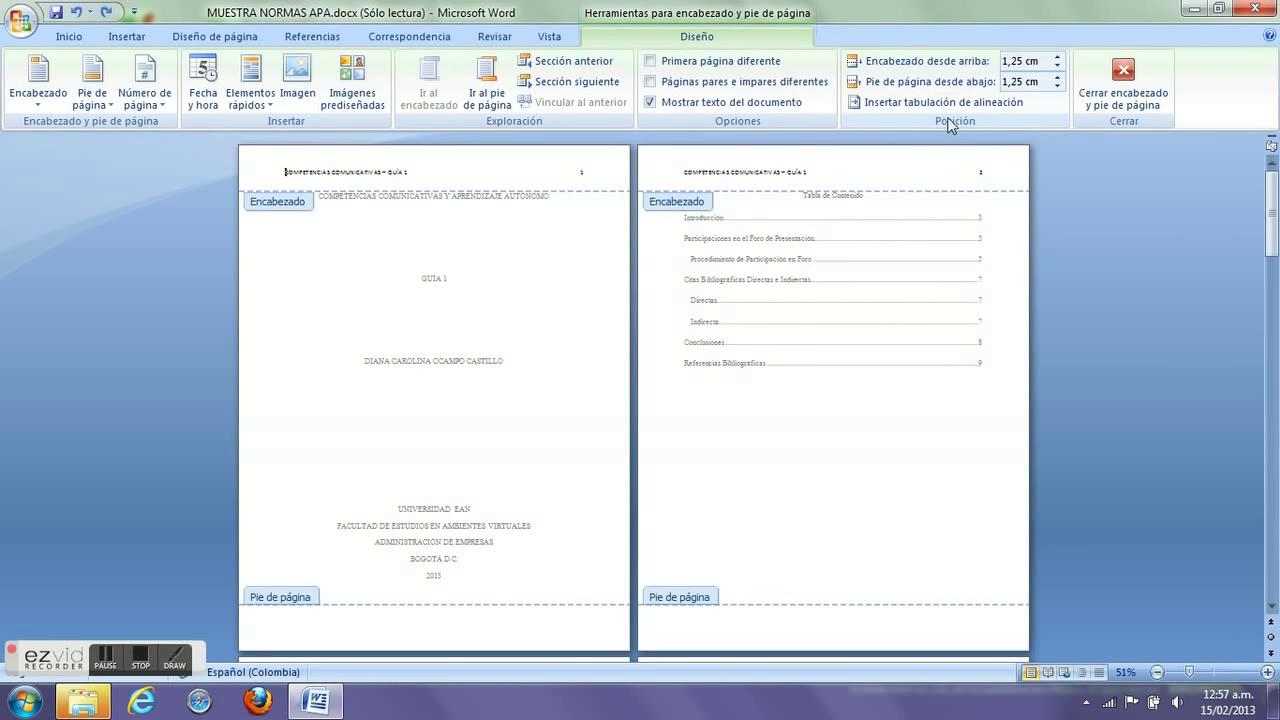
{"action": "left_click", "coordinate": [885, 103]}
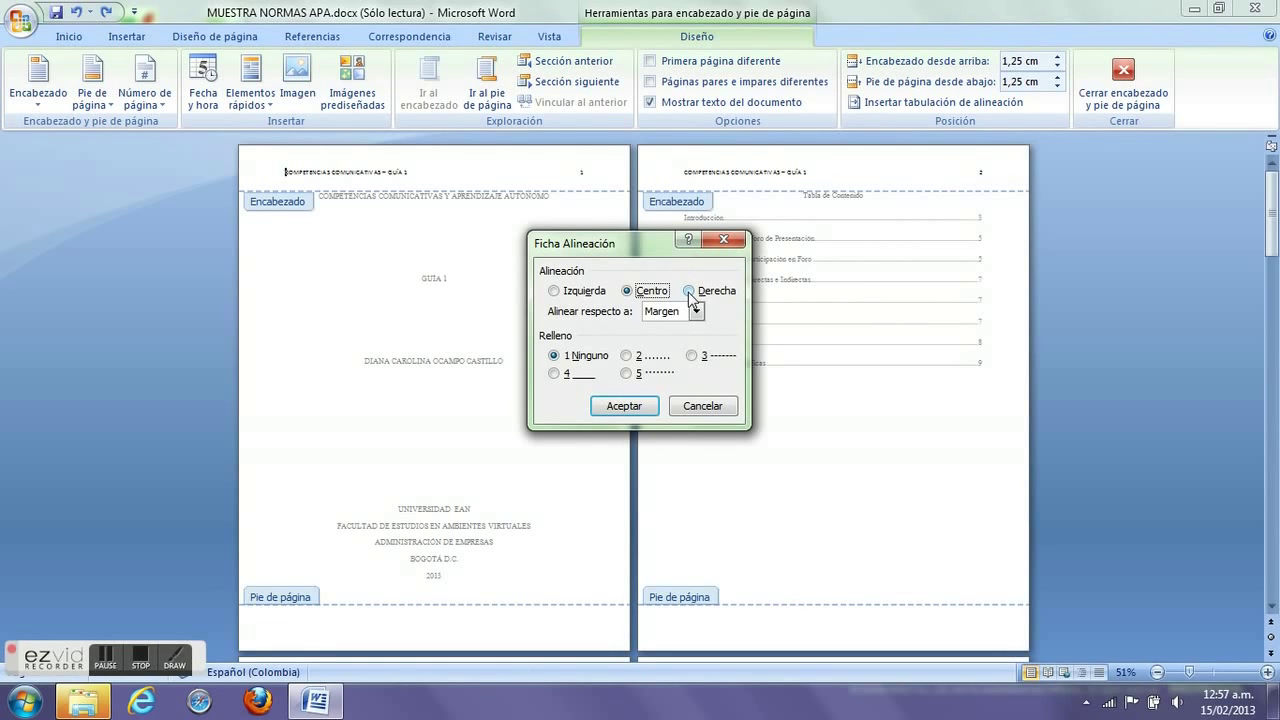
{"action": "left_click", "coordinate": [689, 291]}
{"action": "left_click", "coordinate": [724, 241]}
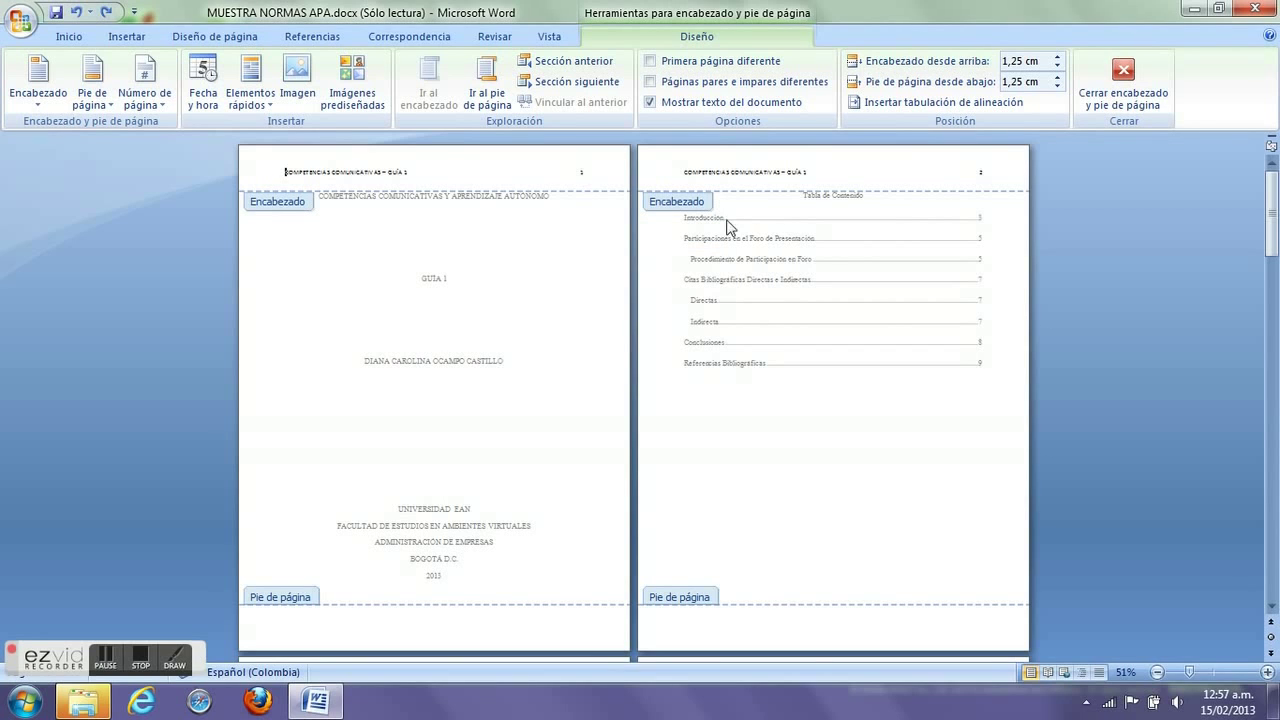
Step: Inspect the number formats of the Page field for the header, closing the field dialog without inserting it
{"action": "left_click", "coordinate": [272, 101]}
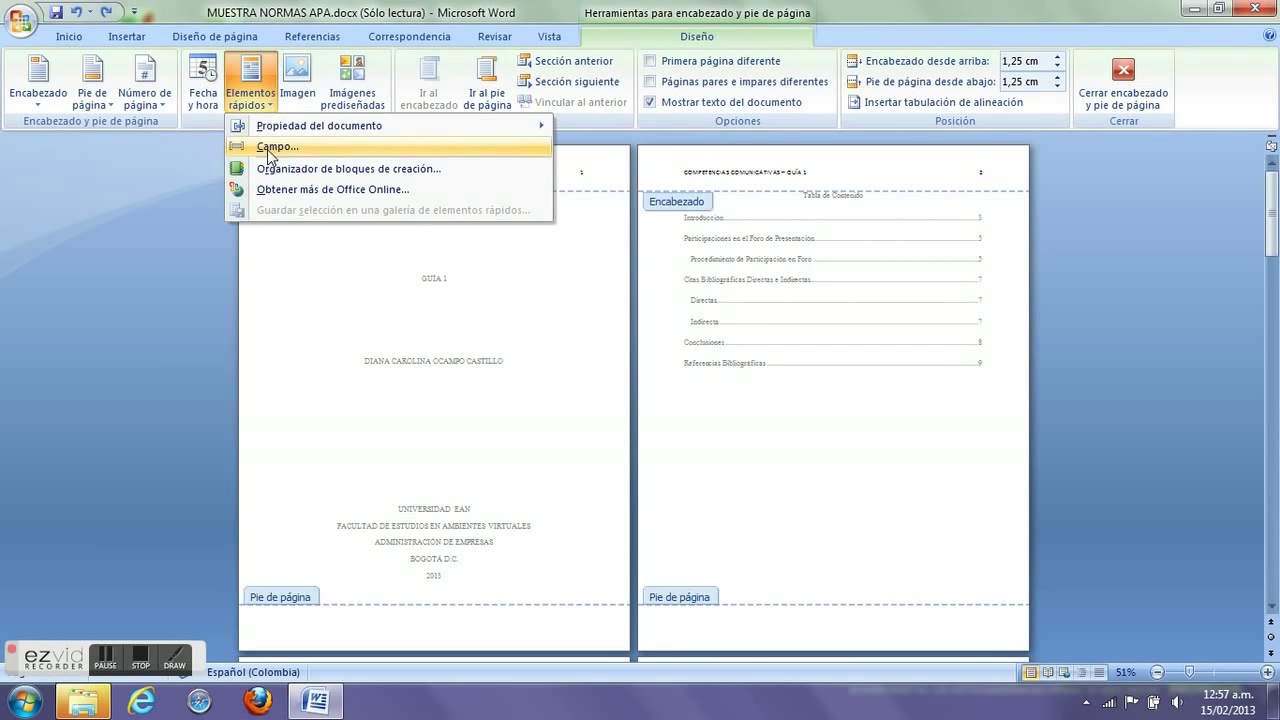
{"action": "left_click", "coordinate": [271, 148]}
{"action": "left_click_drag", "start_coordinate": [450, 268], "coordinate": [464, 390]}
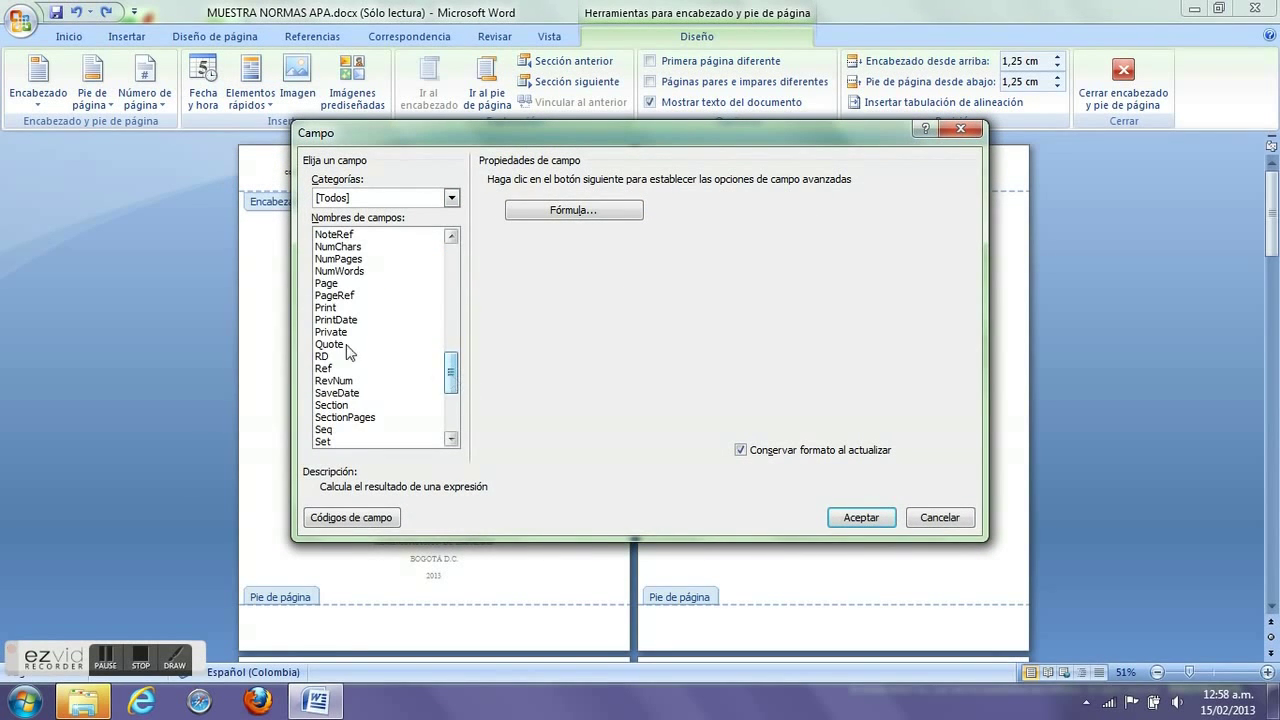
{"action": "left_click", "coordinate": [328, 283]}
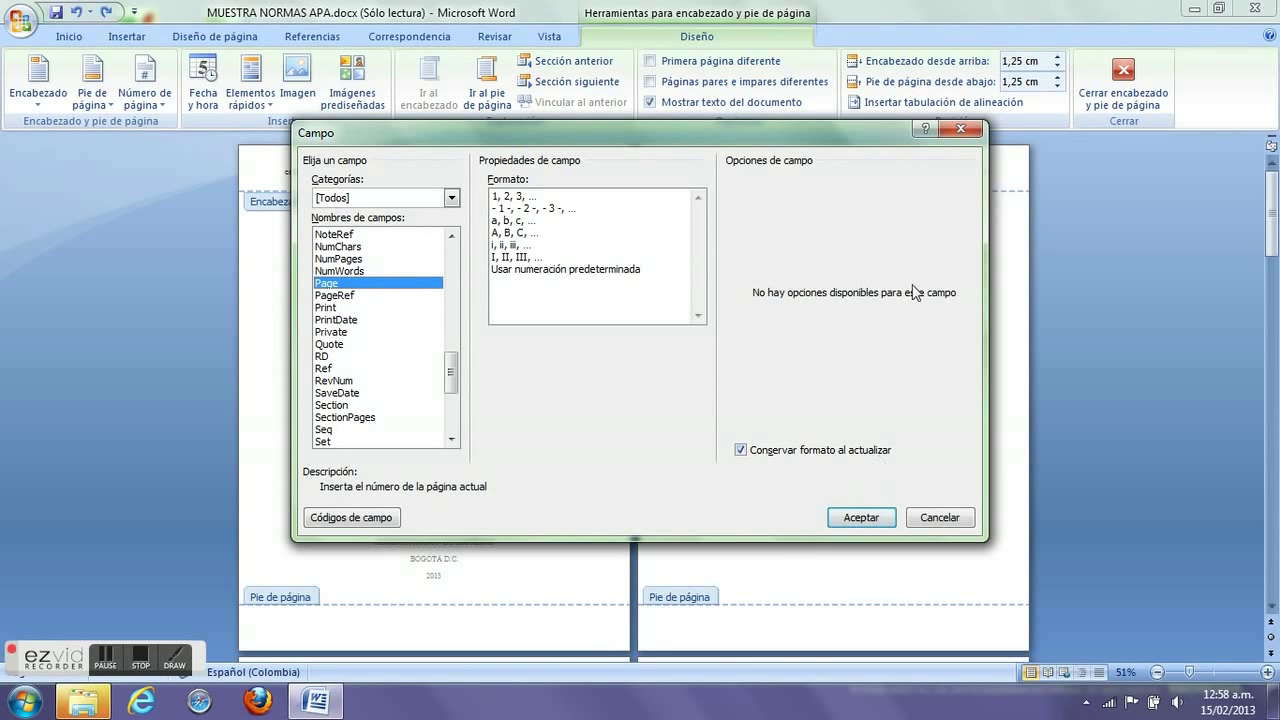
{"action": "left_click", "coordinate": [956, 130]}
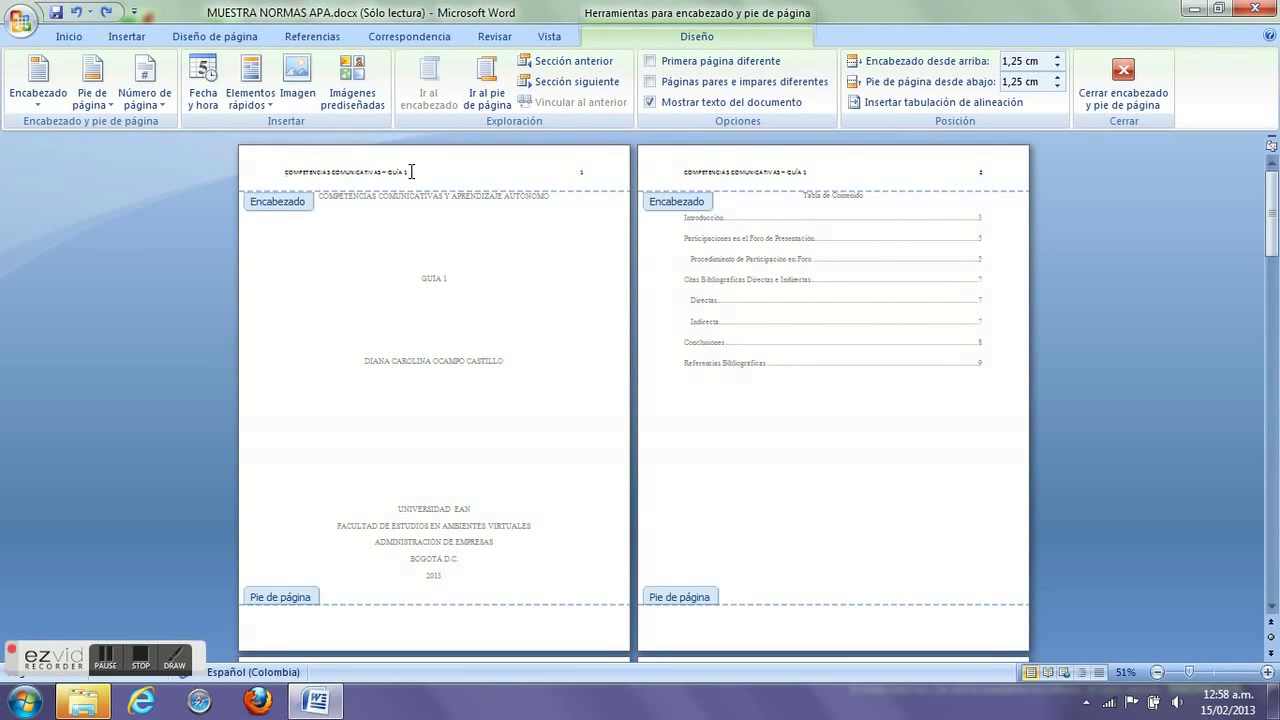
Step: Preview the Izquierda alignment tab option for the header without inserting it, and return to the document body
{"action": "left_click", "coordinate": [1006, 108]}
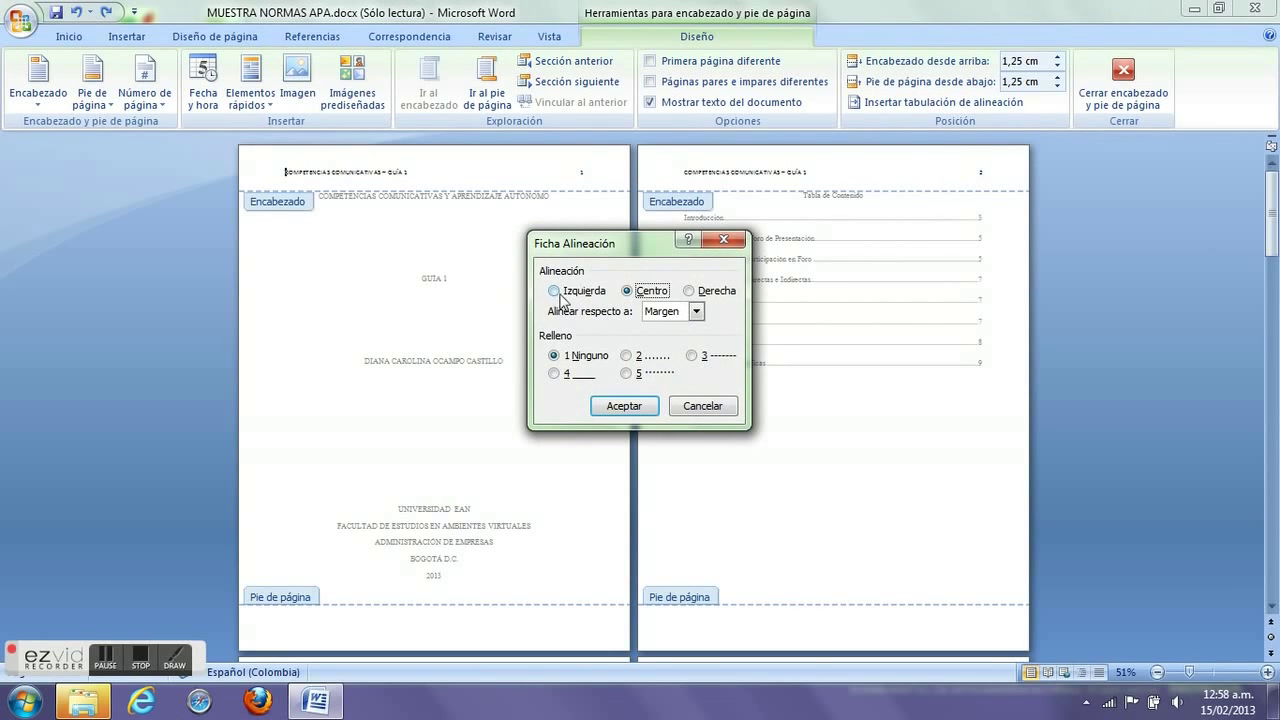
{"action": "left_click", "coordinate": [558, 292]}
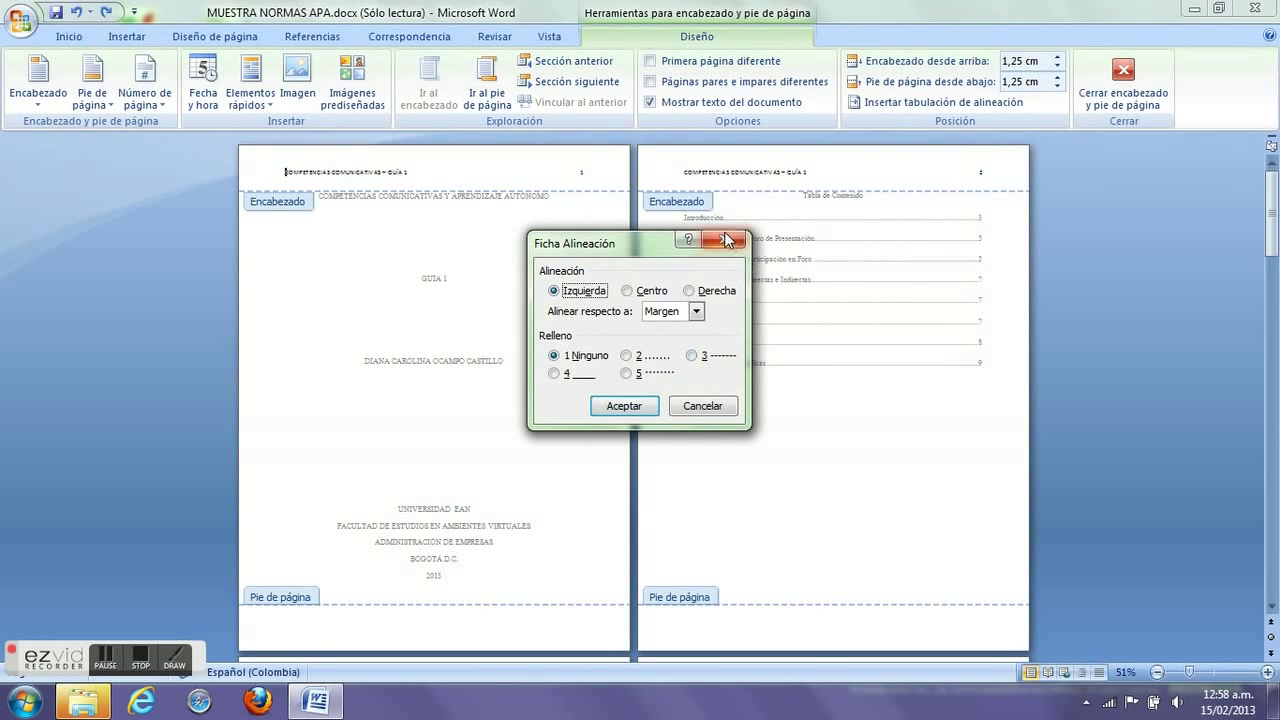
{"action": "left_click", "coordinate": [724, 239]}
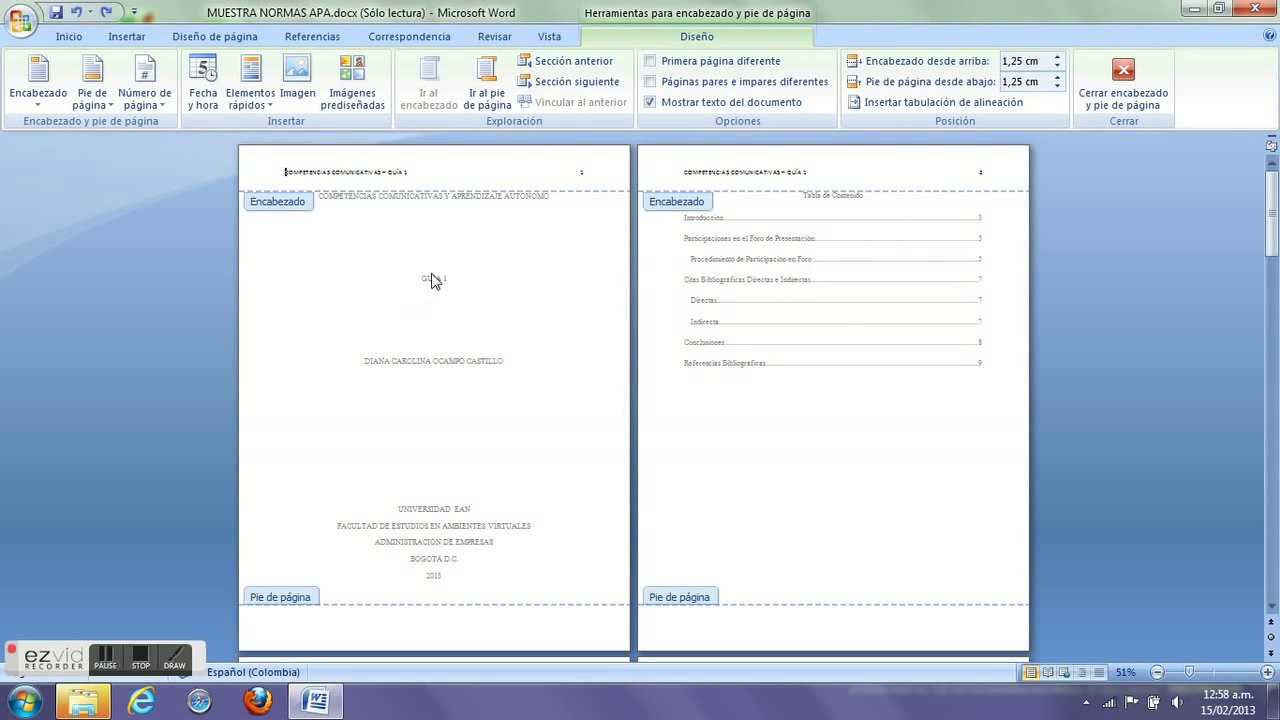
{"action": "double_click", "coordinate": [718, 275]}
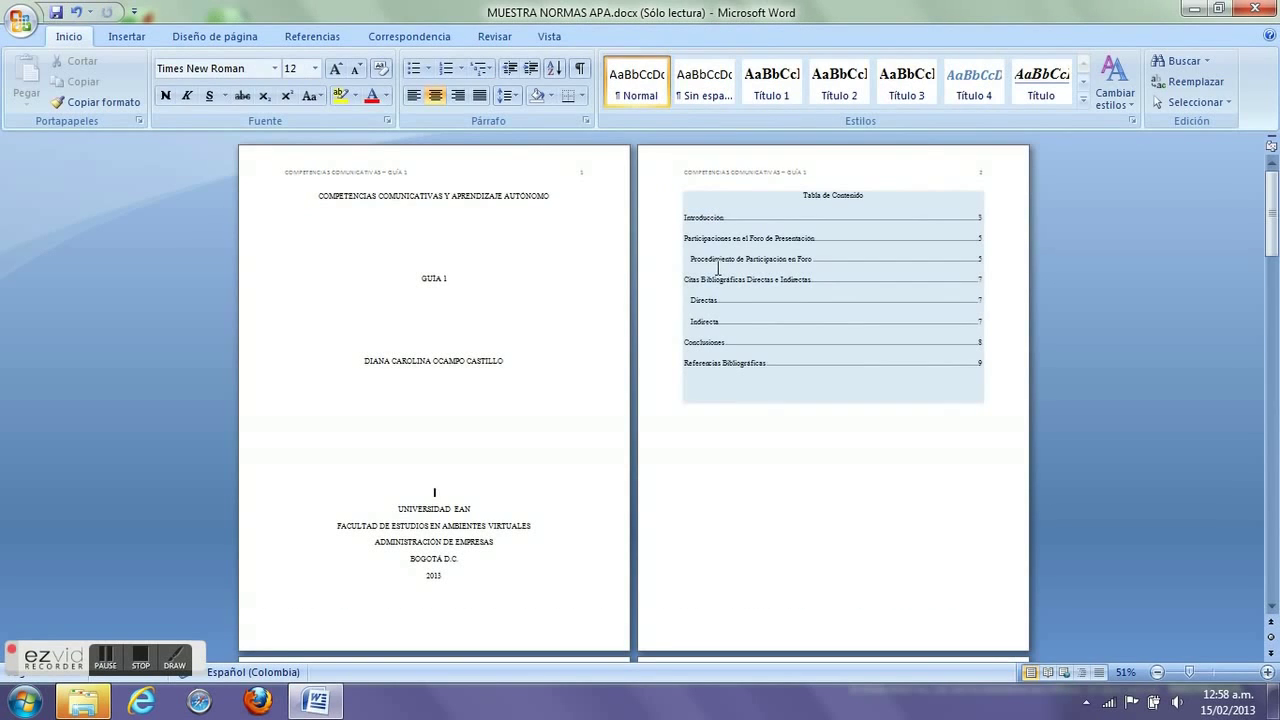
Step: Inspect the built-in table of contents styles and the field options of the existing table of contents without changing it
{"action": "left_click", "coordinate": [774, 240]}
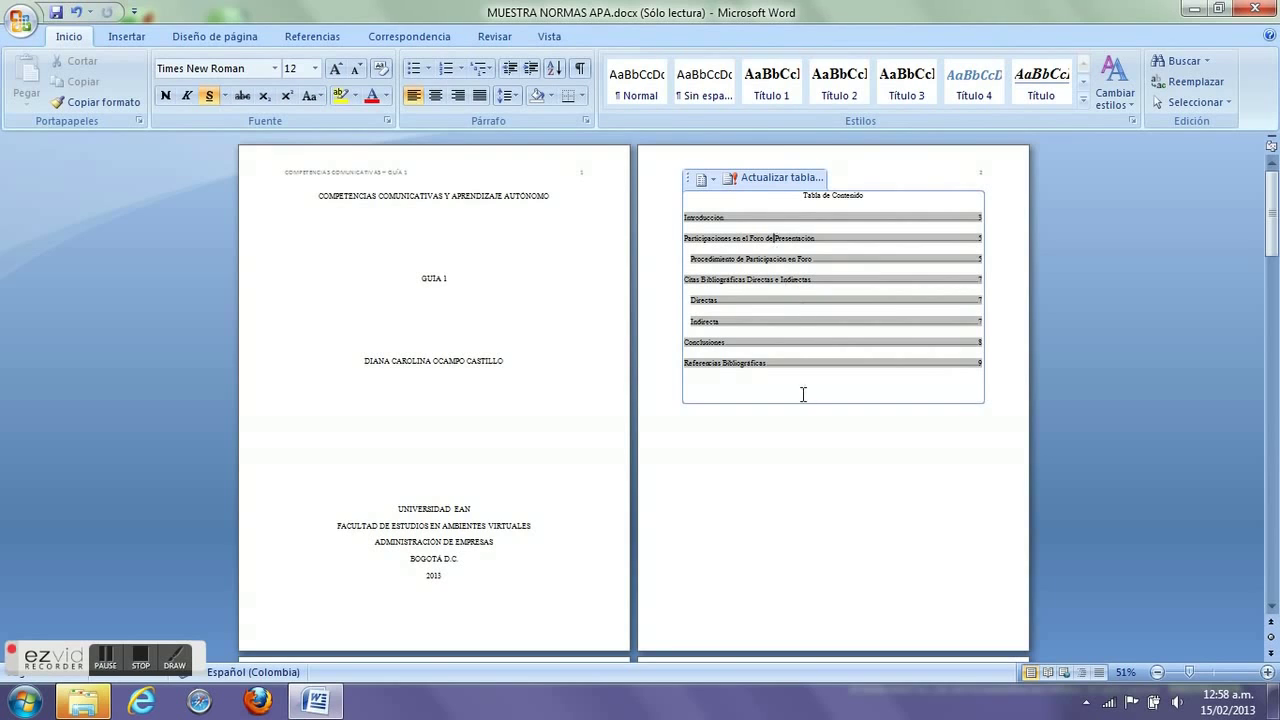
{"action": "left_click", "coordinate": [298, 44]}
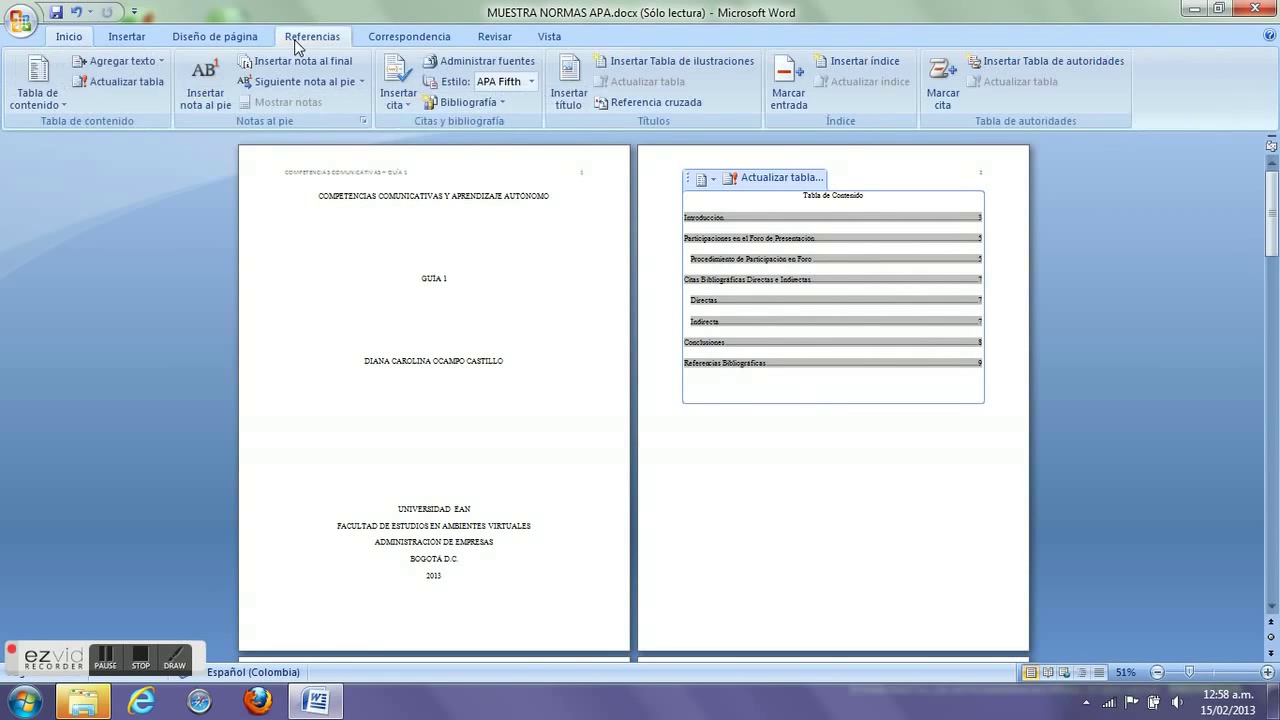
{"action": "left_click", "coordinate": [50, 100]}
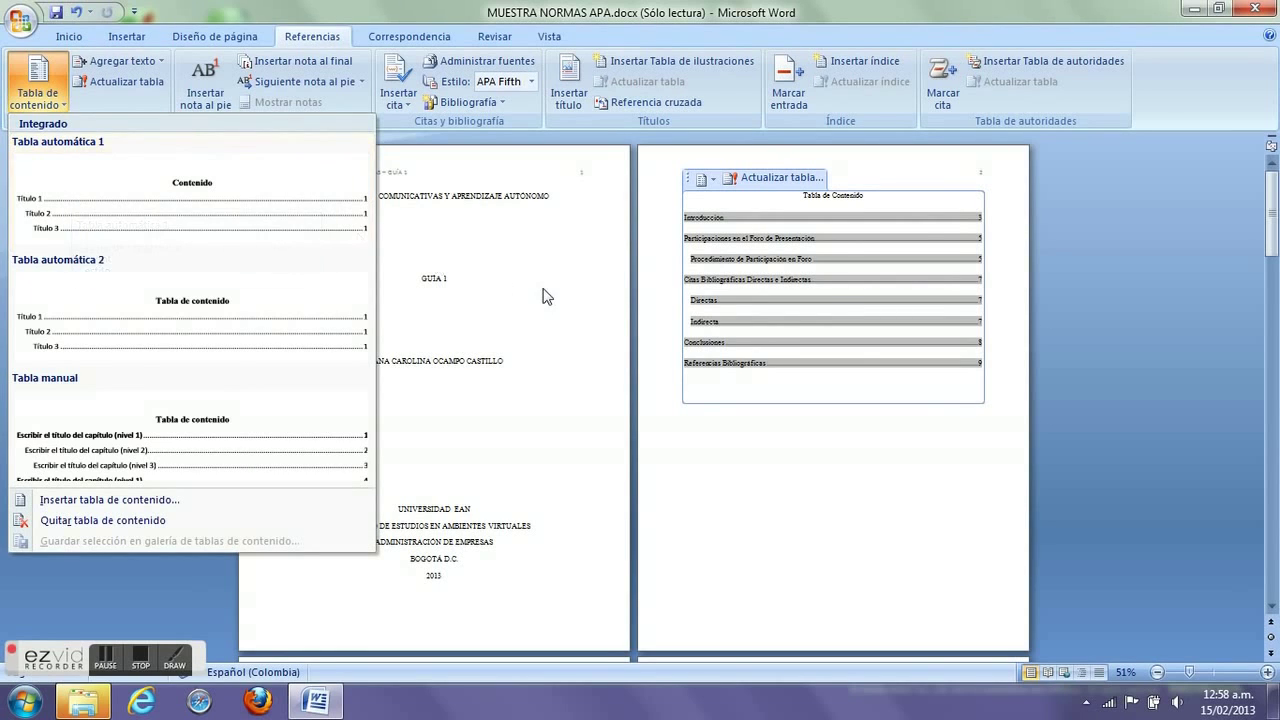
{"action": "left_click", "coordinate": [624, 298]}
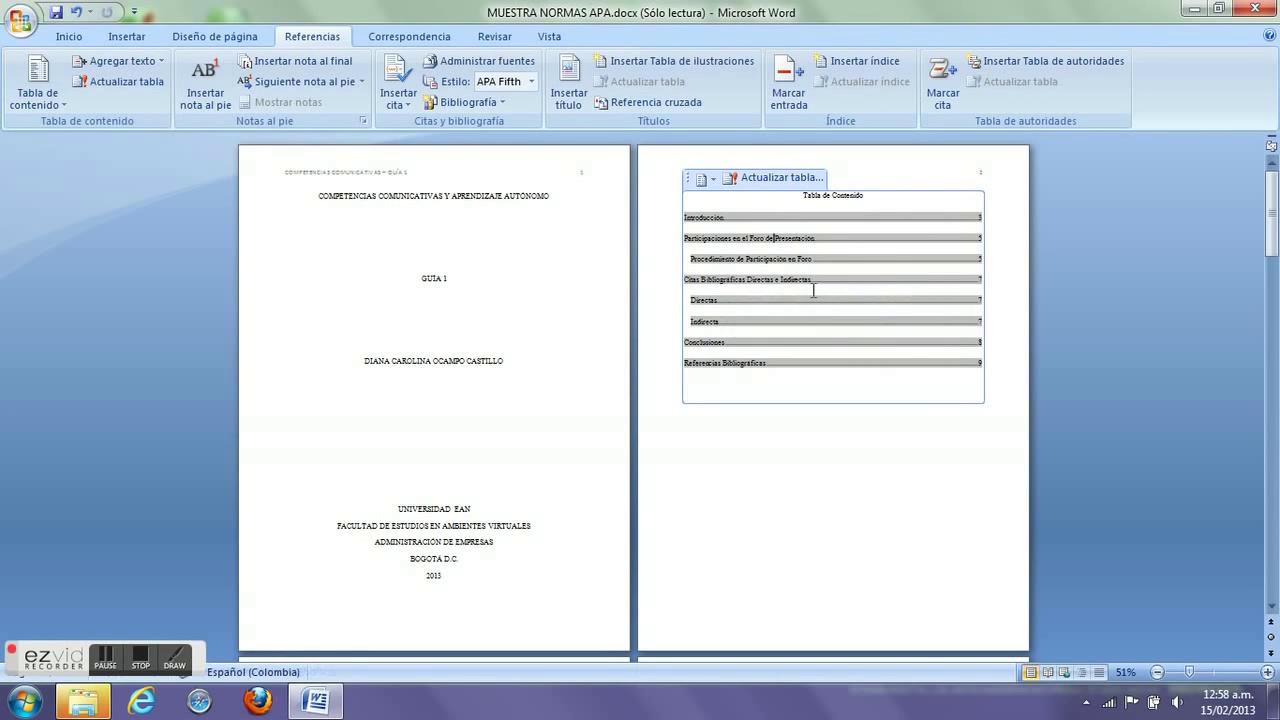
{"action": "right_click", "coordinate": [764, 280]}
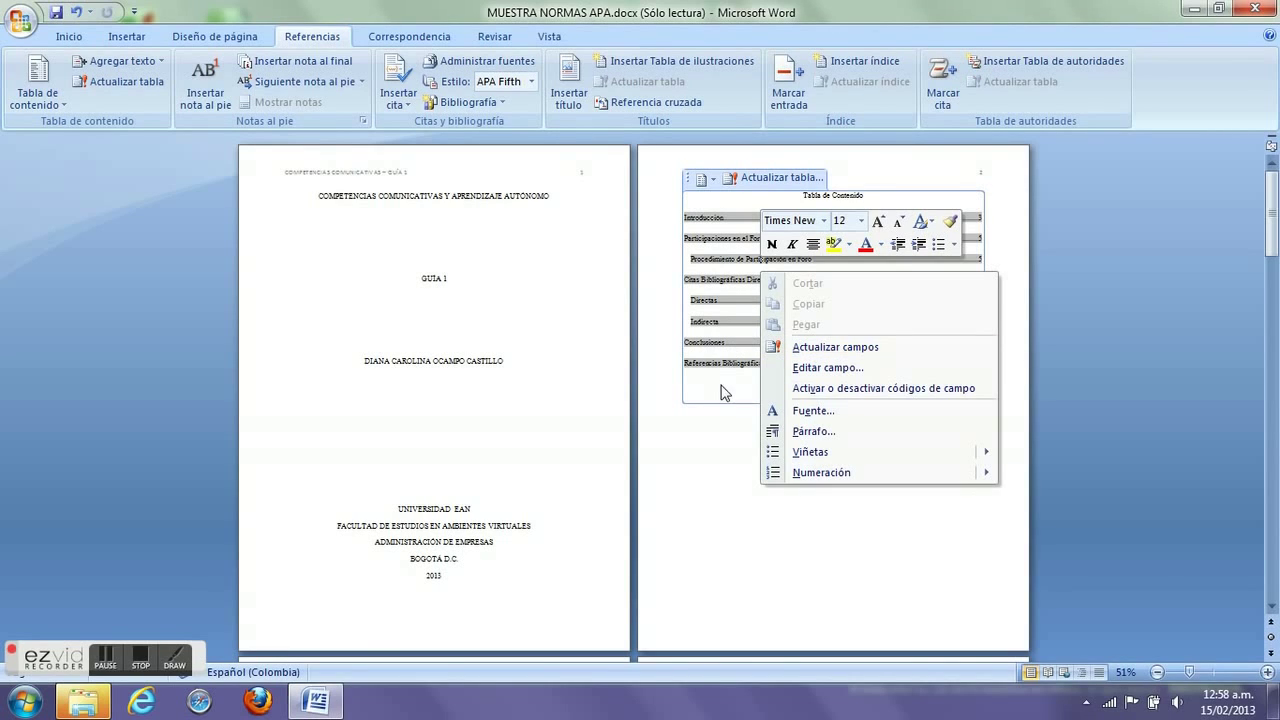
{"action": "left_click", "coordinate": [716, 449]}
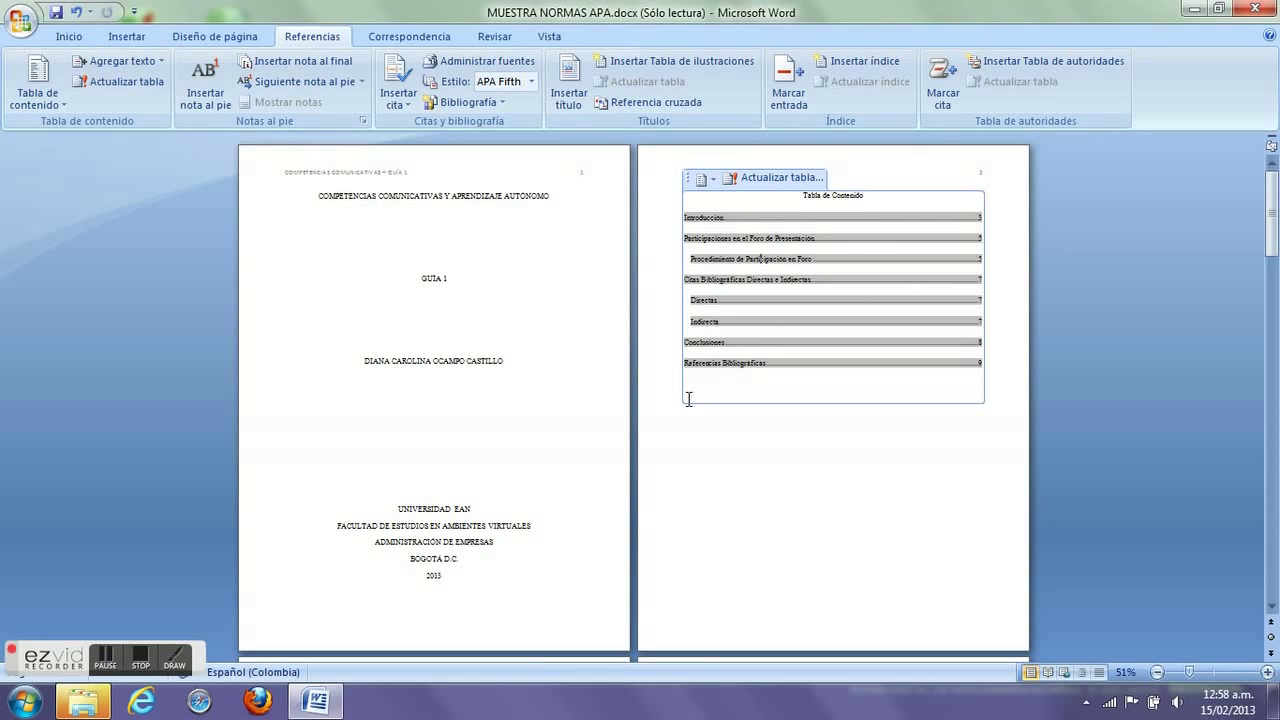
Step: Examine the table of figures, the introduction and the start of the pages that follow them
{"action": "scroll", "coordinate": [690, 423], "scroll_direction": "down", "scroll_amount": 5}
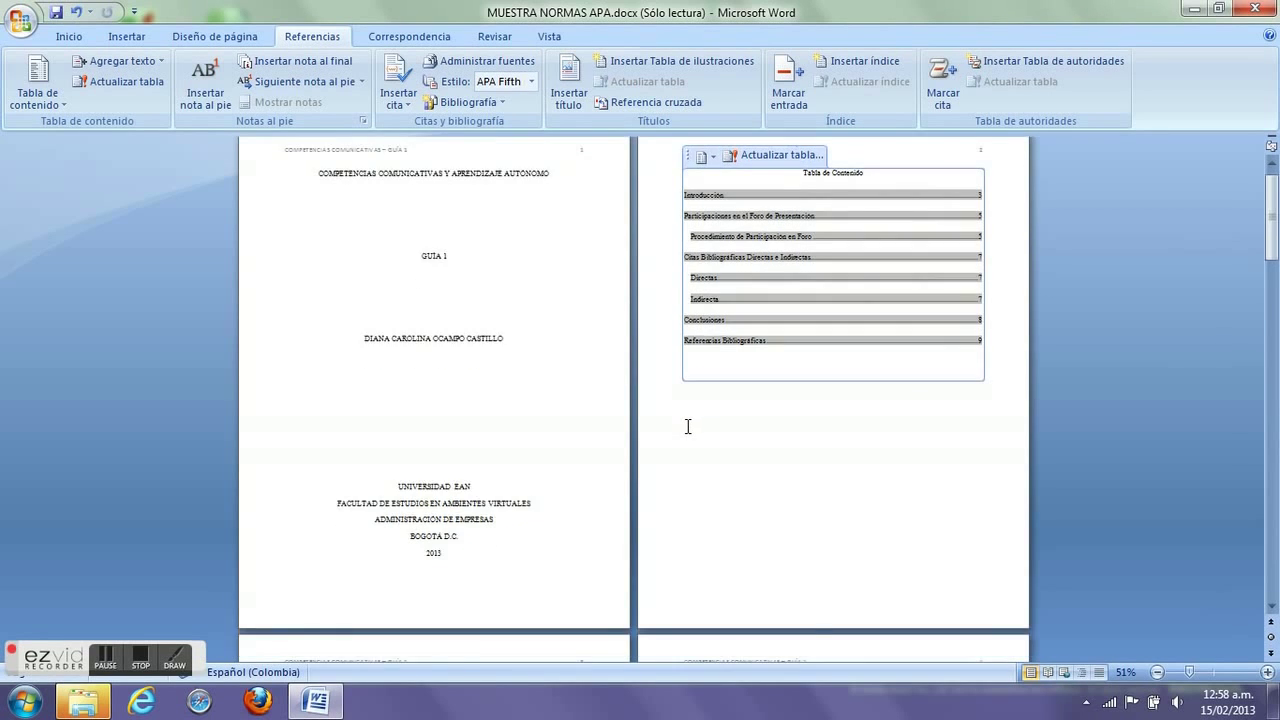
{"action": "scroll", "coordinate": [685, 429], "scroll_direction": "down", "scroll_amount": 5}
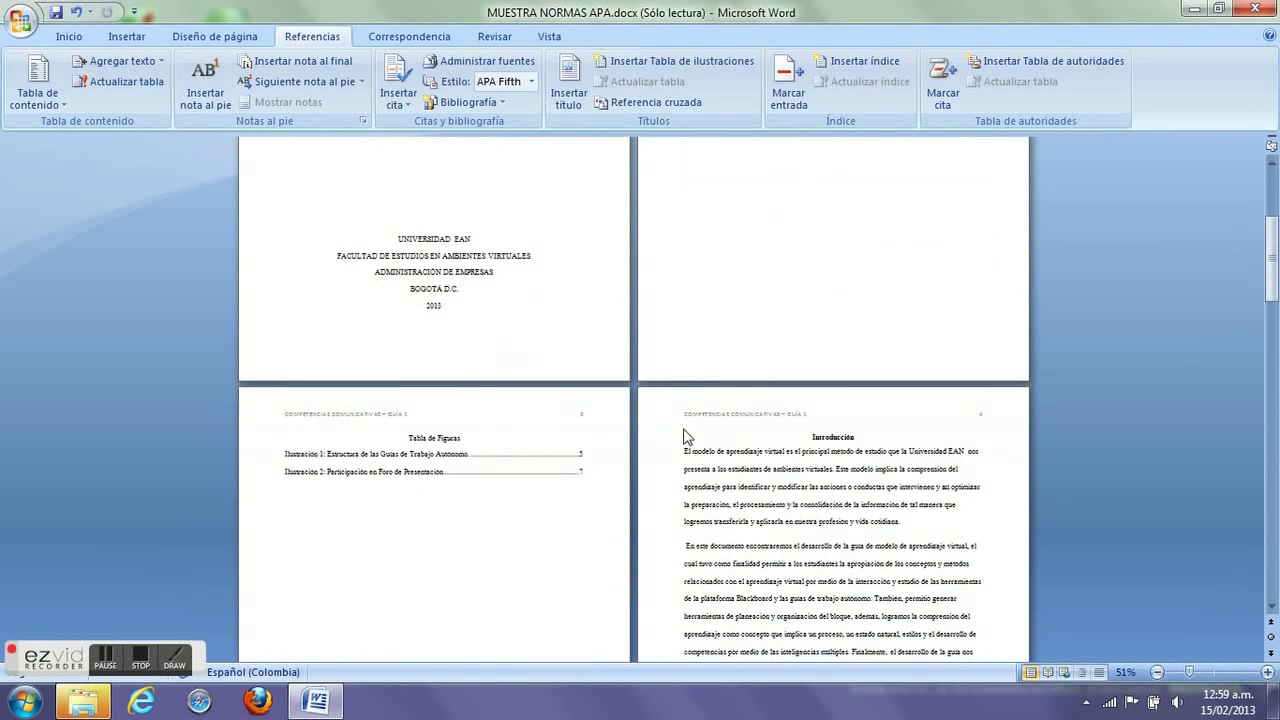
{"action": "scroll", "coordinate": [681, 432], "scroll_direction": "down", "scroll_amount": 3}
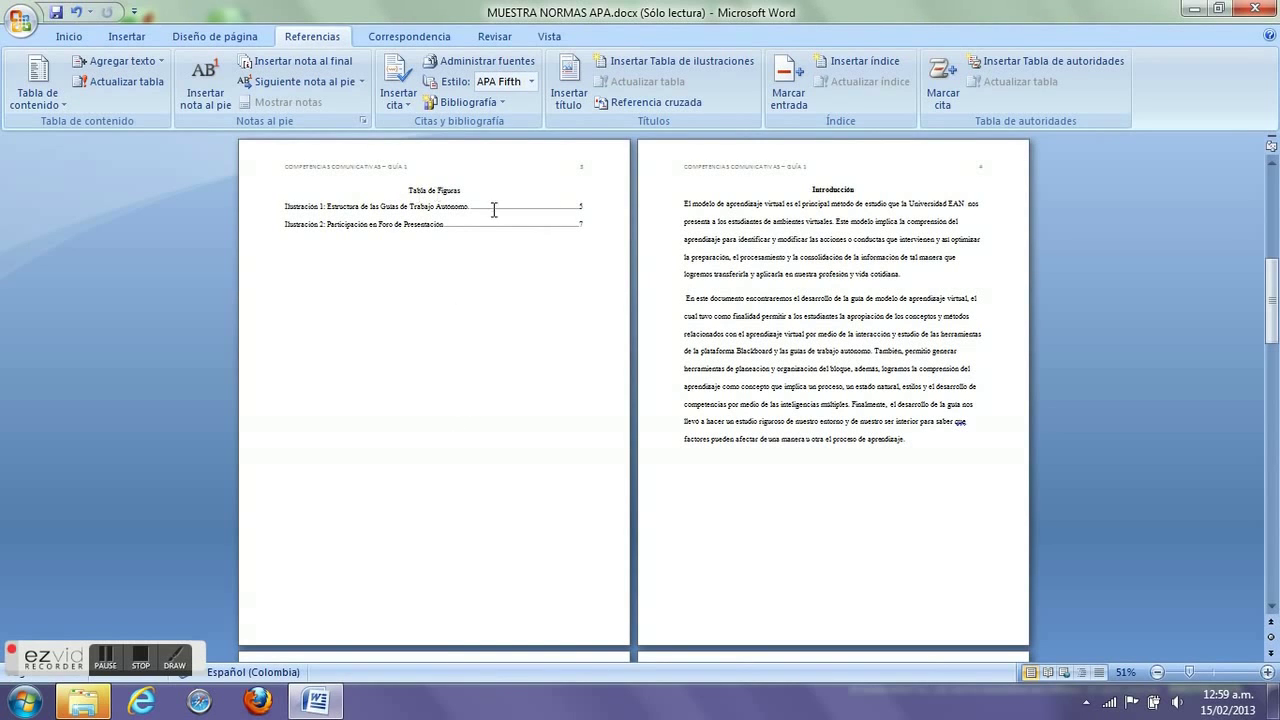
{"action": "scroll", "coordinate": [505, 343], "scroll_direction": "down", "scroll_amount": 7}
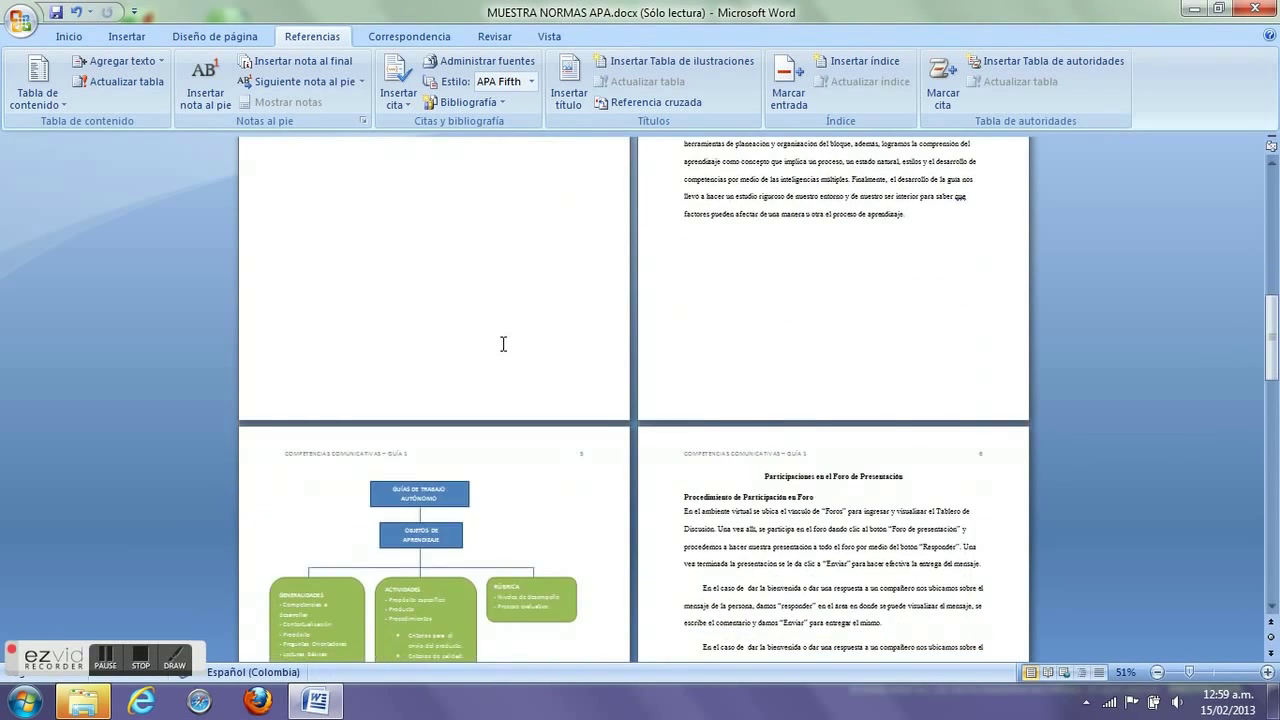
Step: Look over the figure pages, and inspect the options for inserting a table of illustrations without inserting one
{"action": "scroll", "coordinate": [503, 343], "scroll_direction": "down", "scroll_amount": 7}
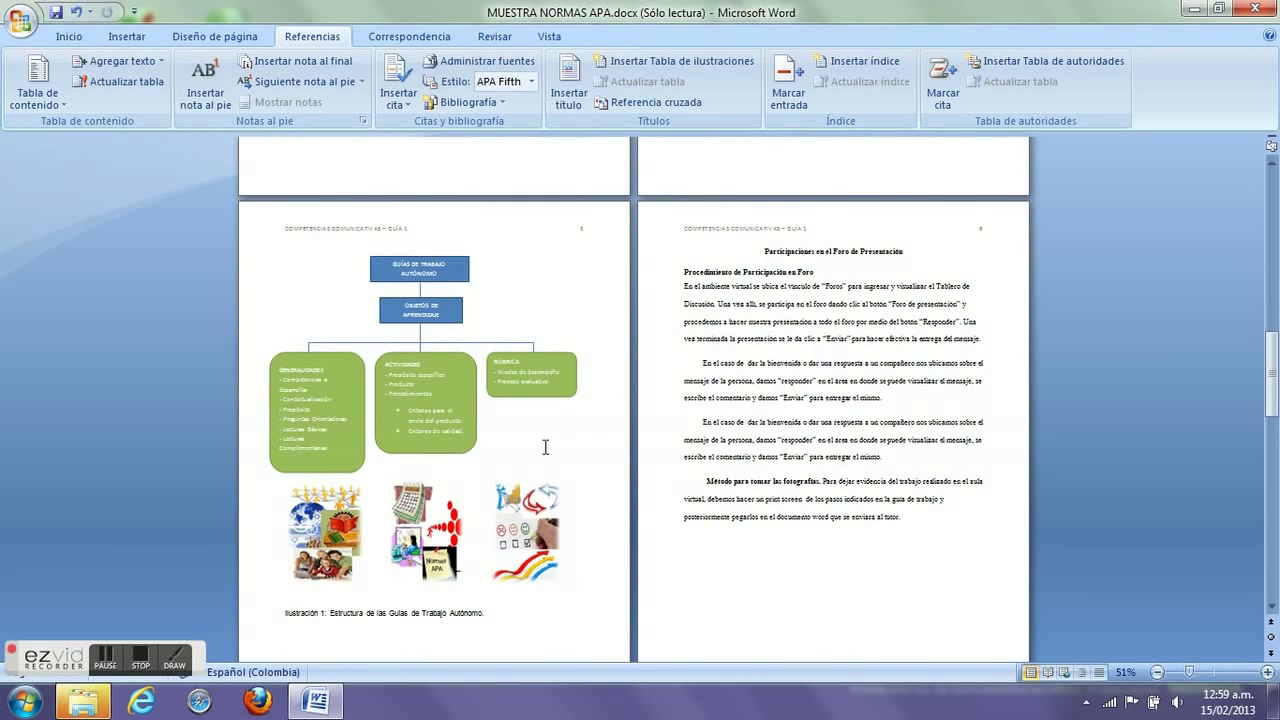
{"action": "scroll", "coordinate": [545, 447], "scroll_direction": "down", "scroll_amount": 15}
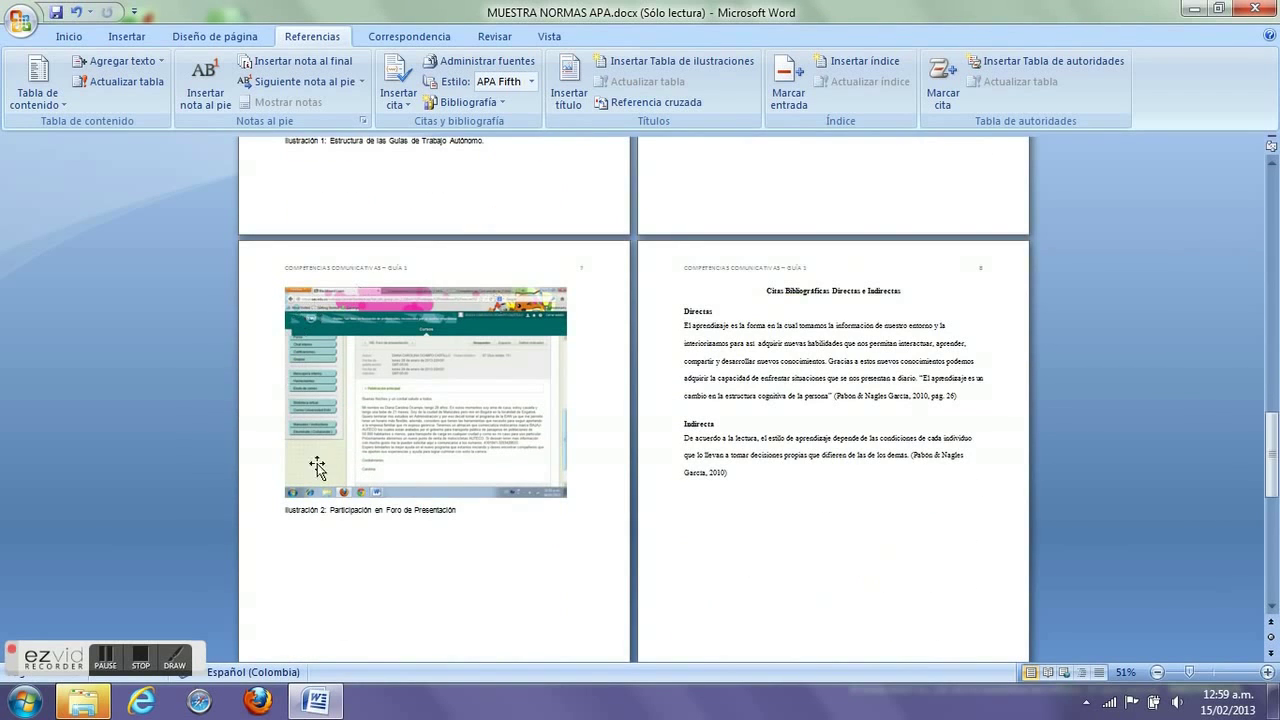
{"action": "left_click_drag", "start_coordinate": [1275, 472], "coordinate": [1274, 392]}
{"action": "scroll", "coordinate": [580, 406], "scroll_direction": "up", "scroll_amount": 10}
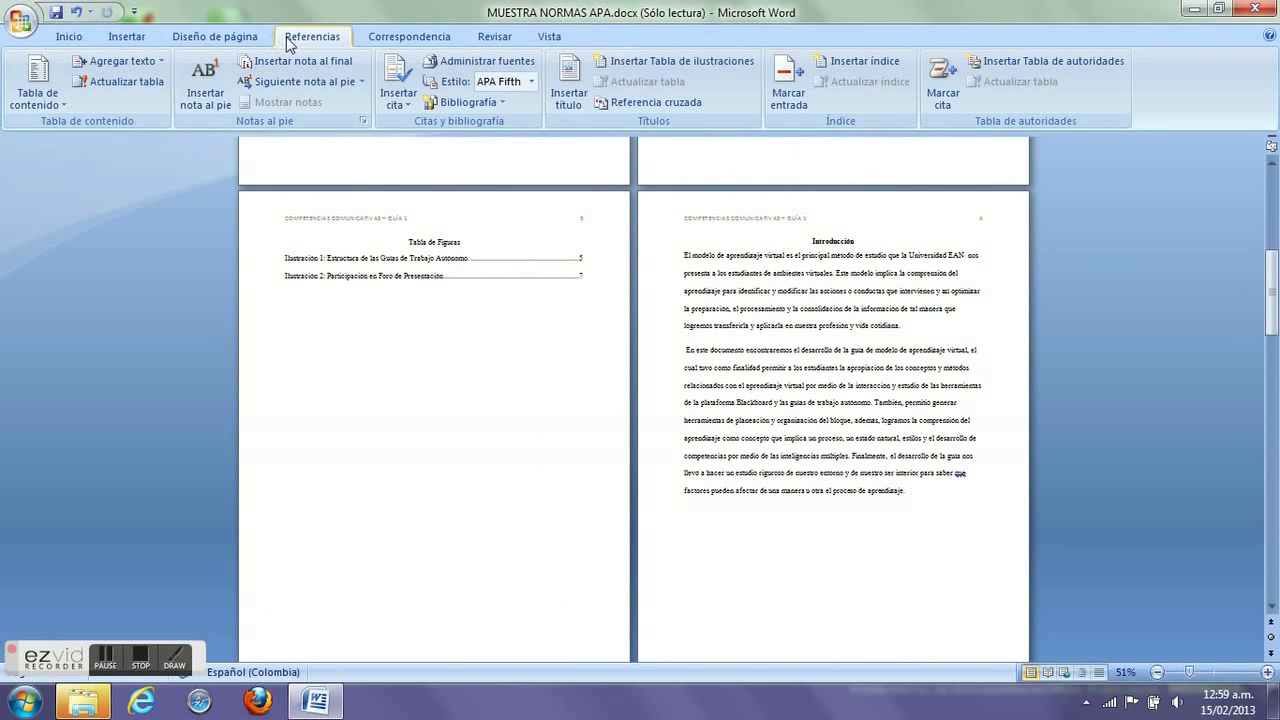
{"action": "left_click", "coordinate": [612, 62]}
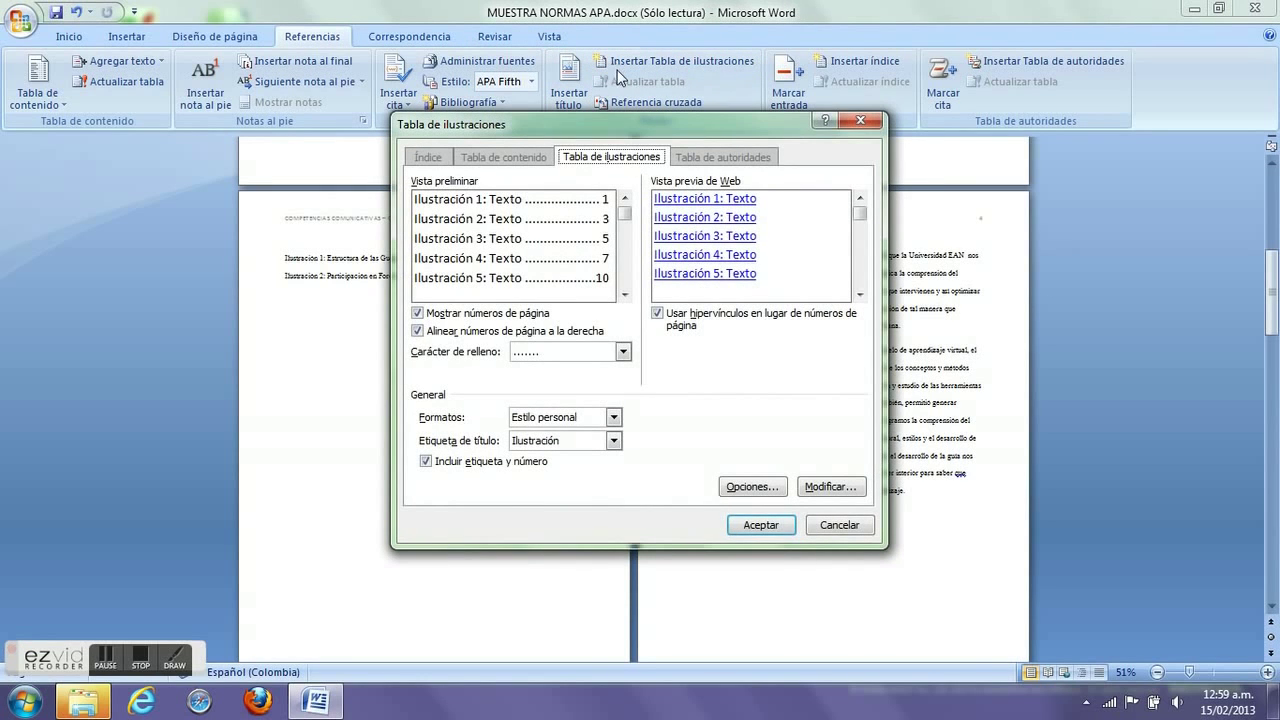
{"action": "left_click", "coordinate": [858, 122]}
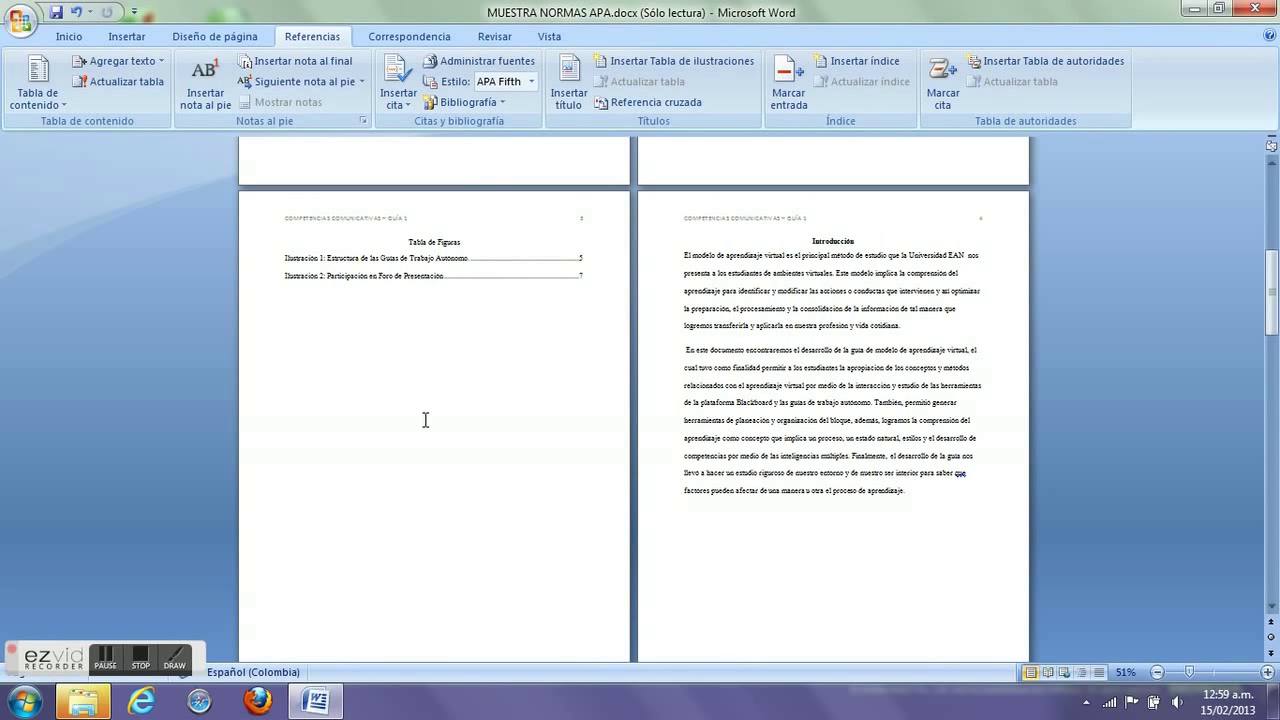
Step: Examine the captions below the study guide structure diagram and the forum participation screenshot
{"action": "scroll", "coordinate": [426, 415], "scroll_direction": "down", "scroll_amount": 10}
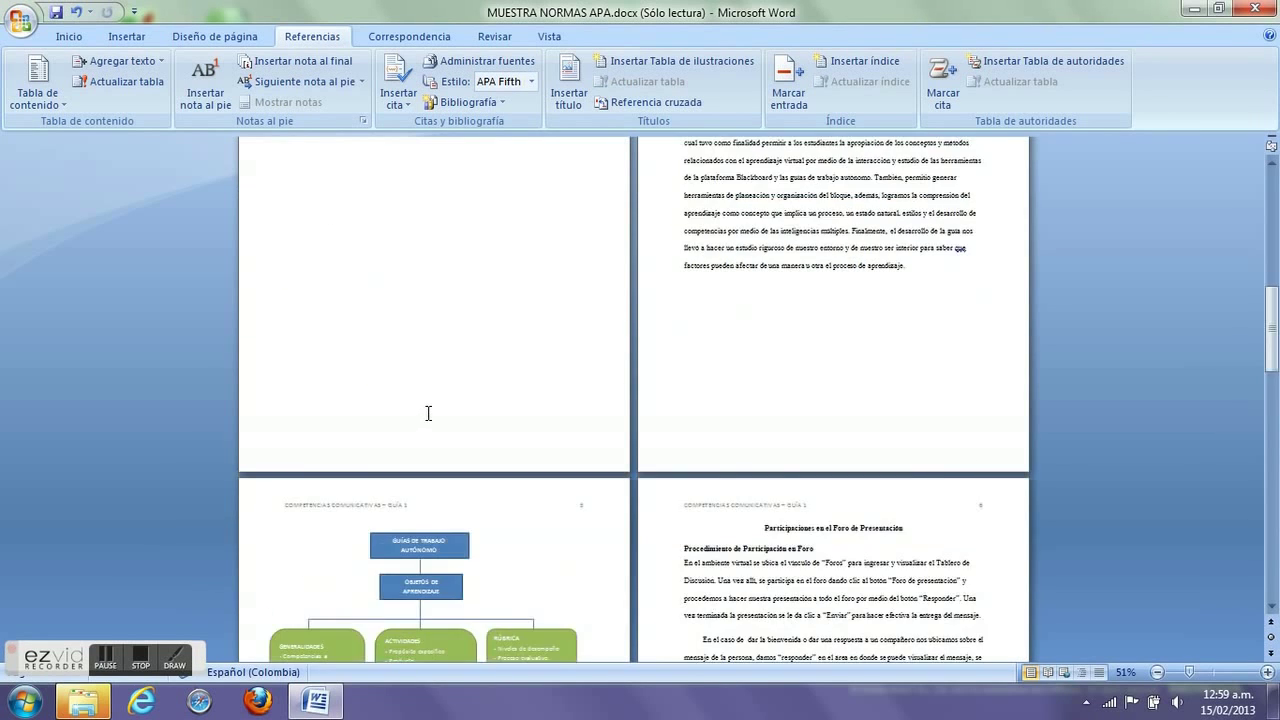
{"action": "left_click_drag", "start_coordinate": [284, 549], "coordinate": [488, 556]}
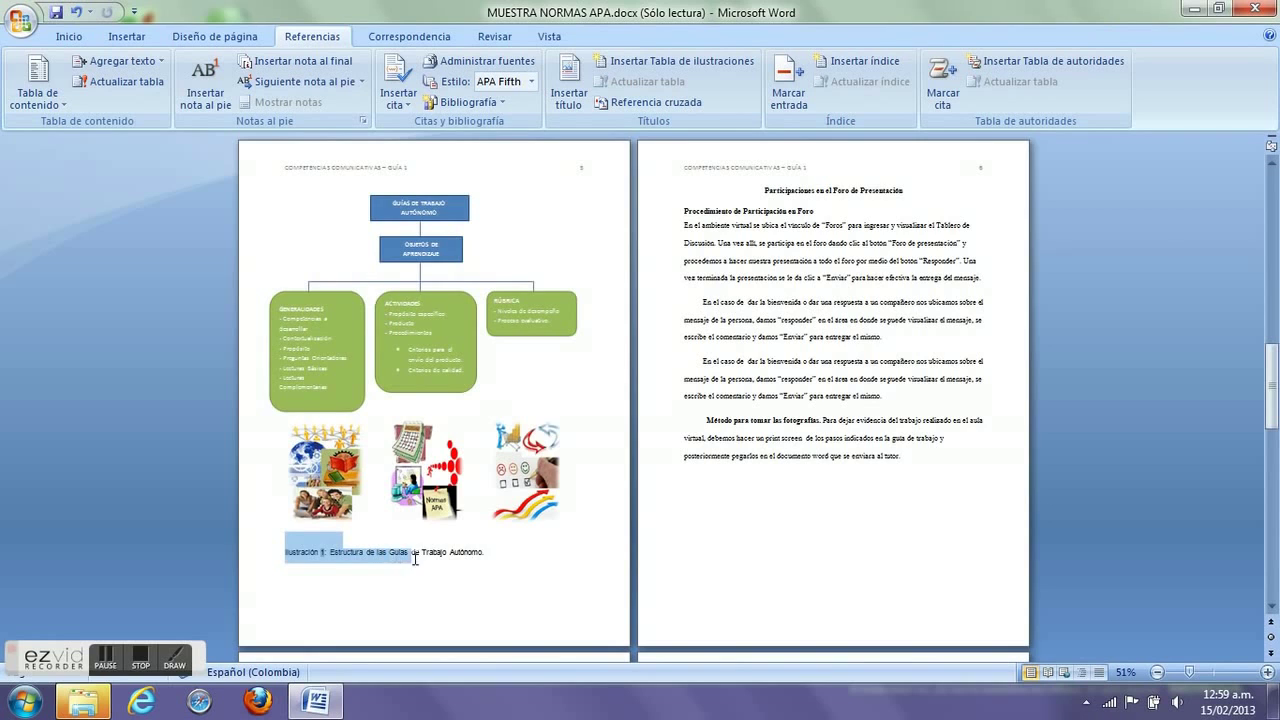
{"action": "scroll", "coordinate": [491, 565], "scroll_direction": "down", "scroll_amount": 3}
{"action": "scroll", "coordinate": [491, 563], "scroll_direction": "down", "scroll_amount": 3}
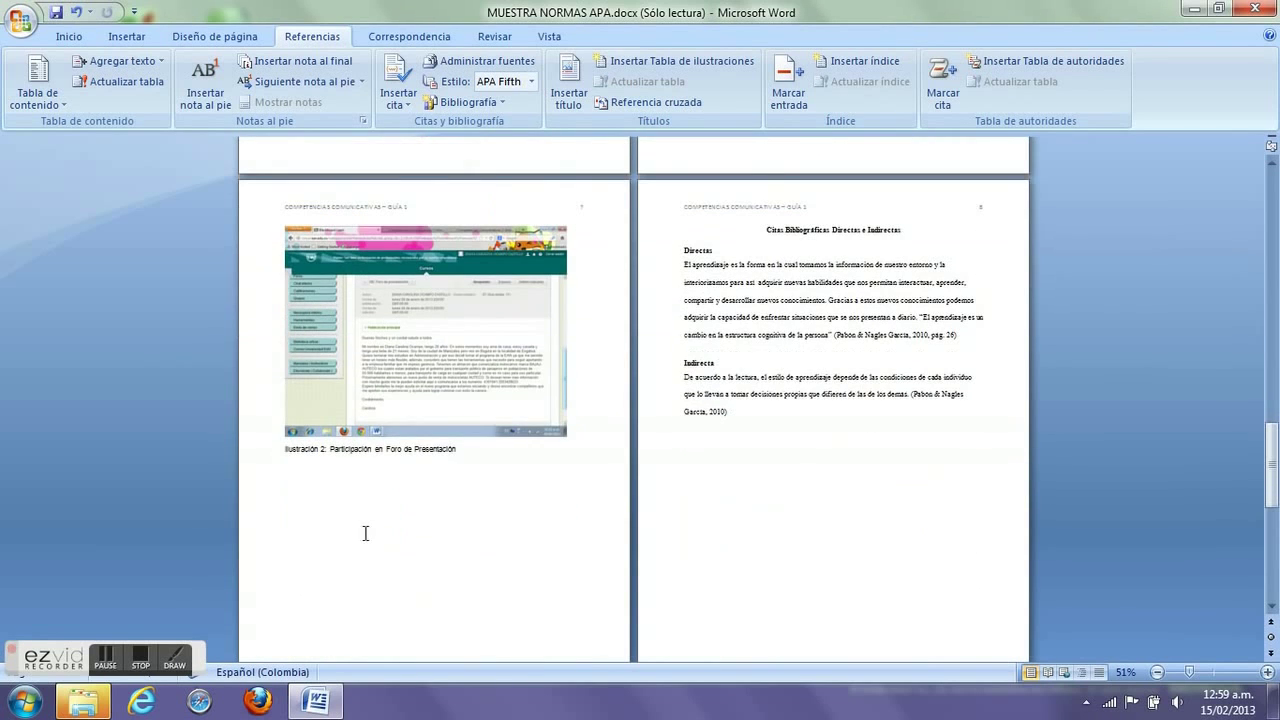
{"action": "left_click_drag", "start_coordinate": [282, 449], "coordinate": [474, 453]}
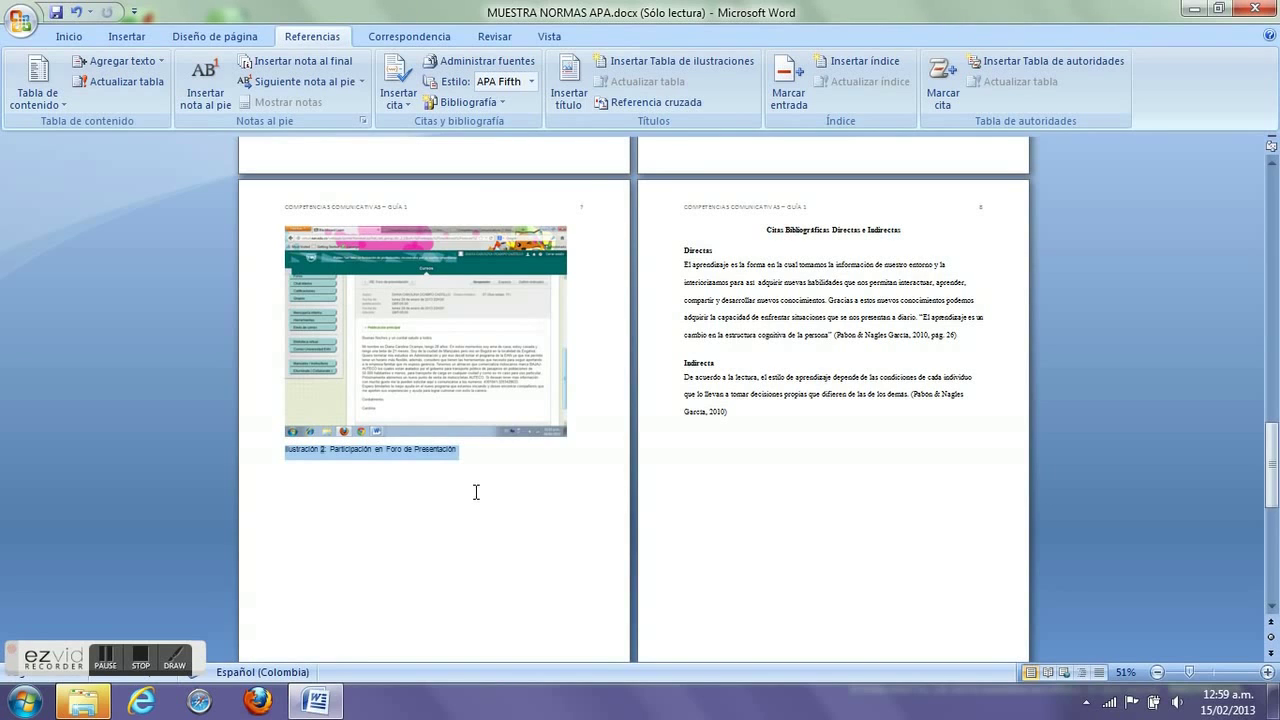
{"action": "left_click", "coordinate": [477, 470]}
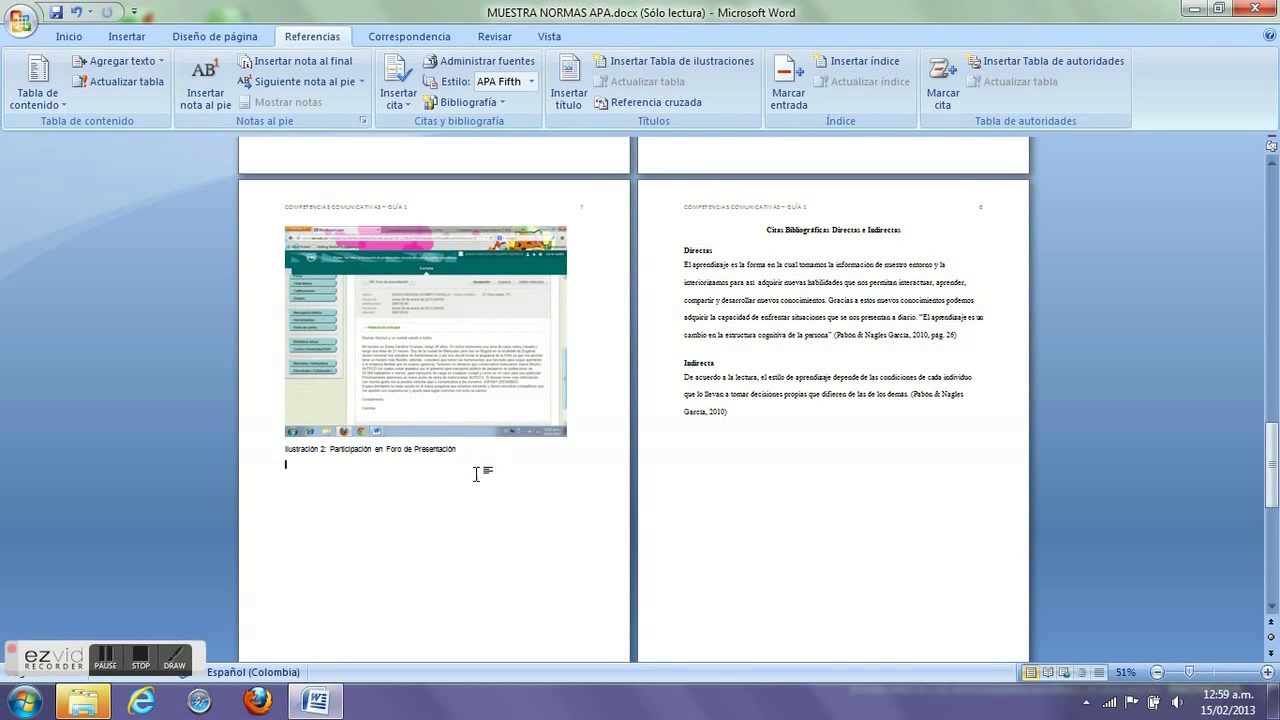
Step: Inspect the caption options for the forum participation screenshot, closing the dialog without inserting a caption
{"action": "left_click", "coordinate": [428, 366]}
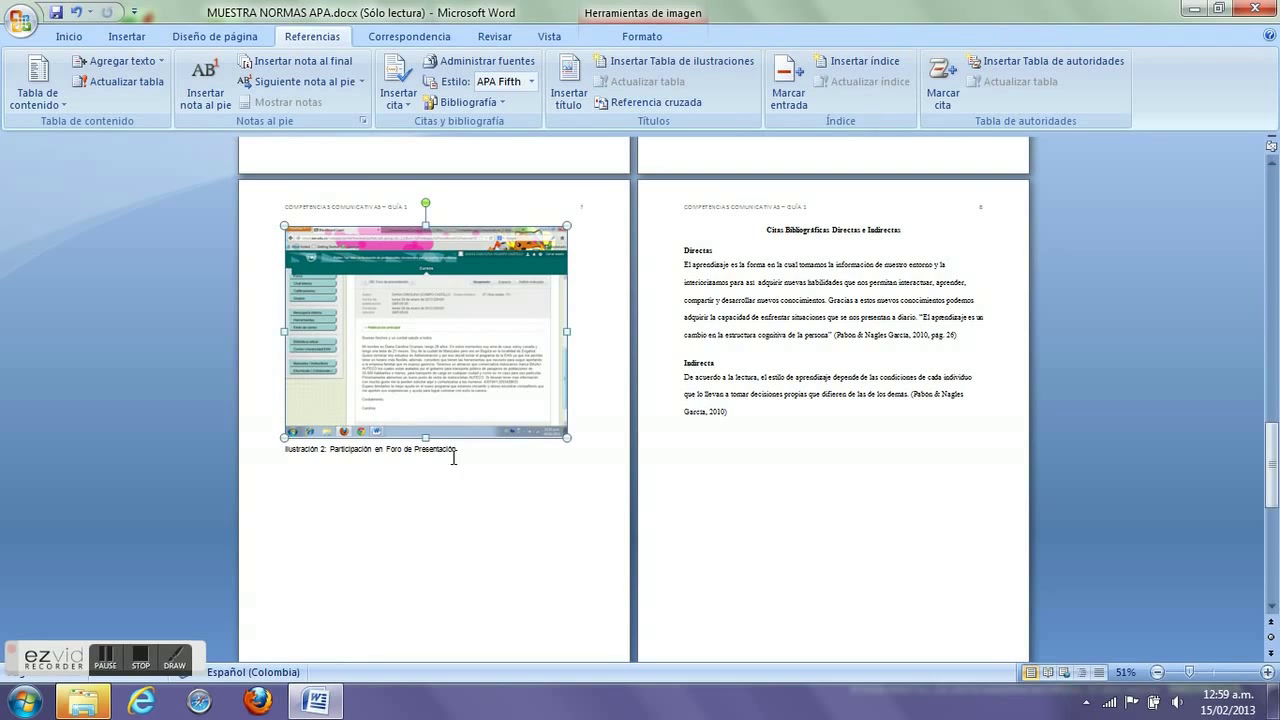
{"action": "right_click", "coordinate": [428, 368]}
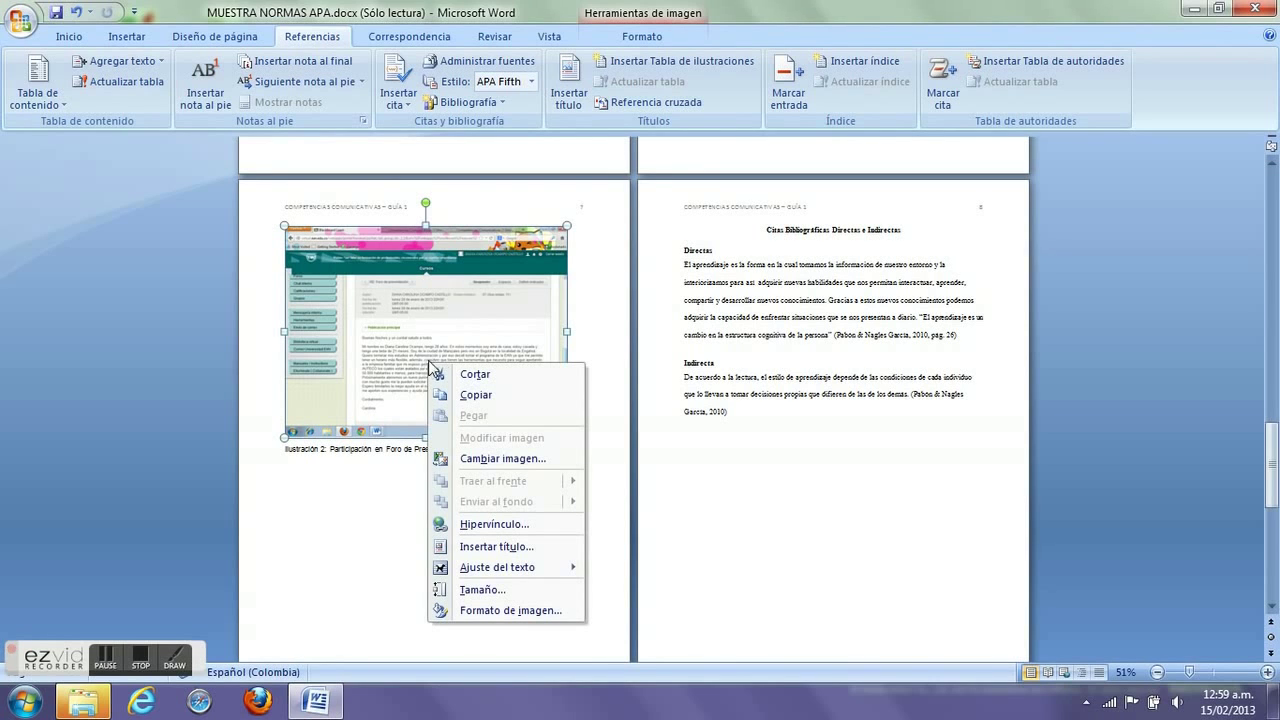
{"action": "left_click", "coordinate": [492, 548]}
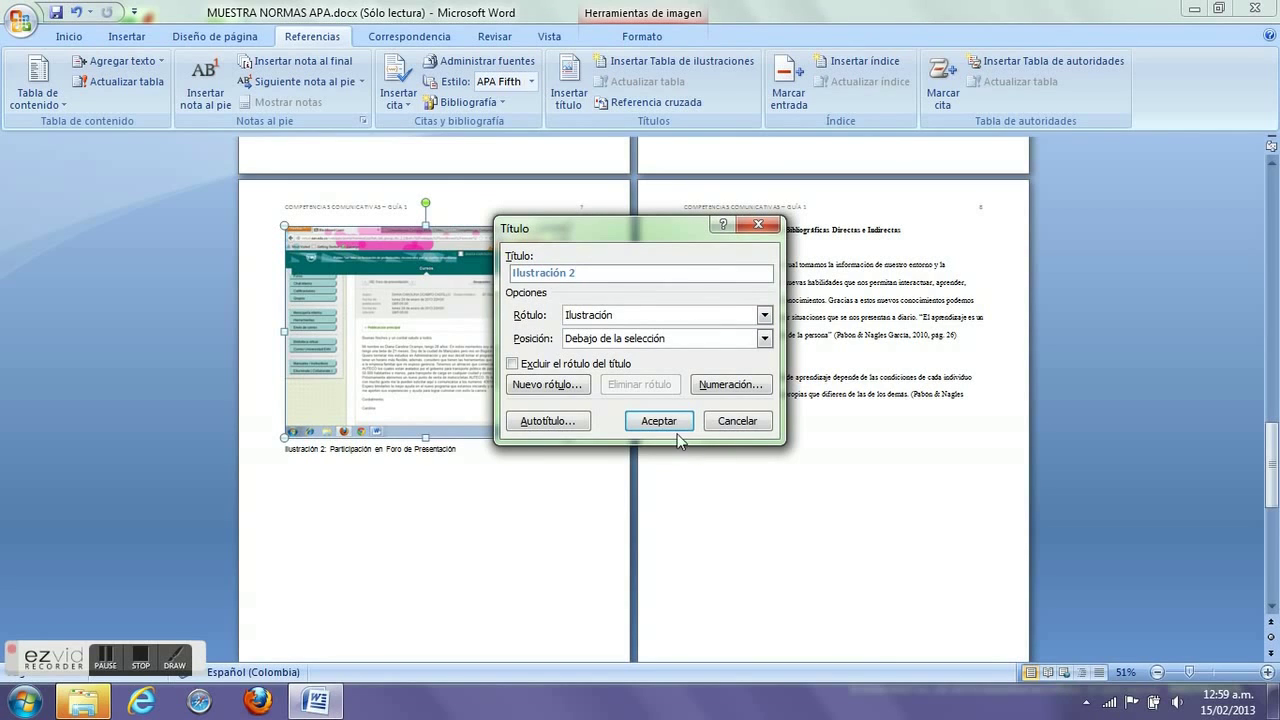
{"action": "left_click", "coordinate": [758, 225]}
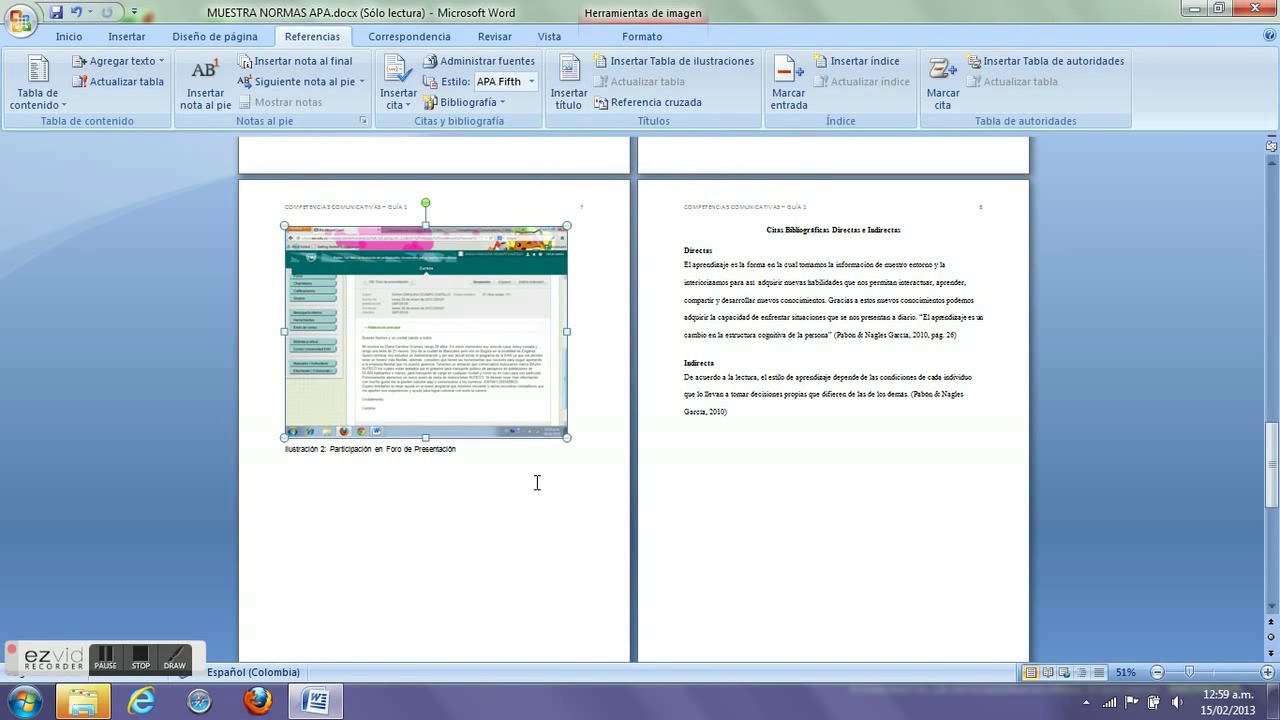
Step: Inspect the field commands available for the existing table of figures without updating or editing it
{"action": "scroll", "coordinate": [537, 483], "scroll_direction": "up", "scroll_amount": 15}
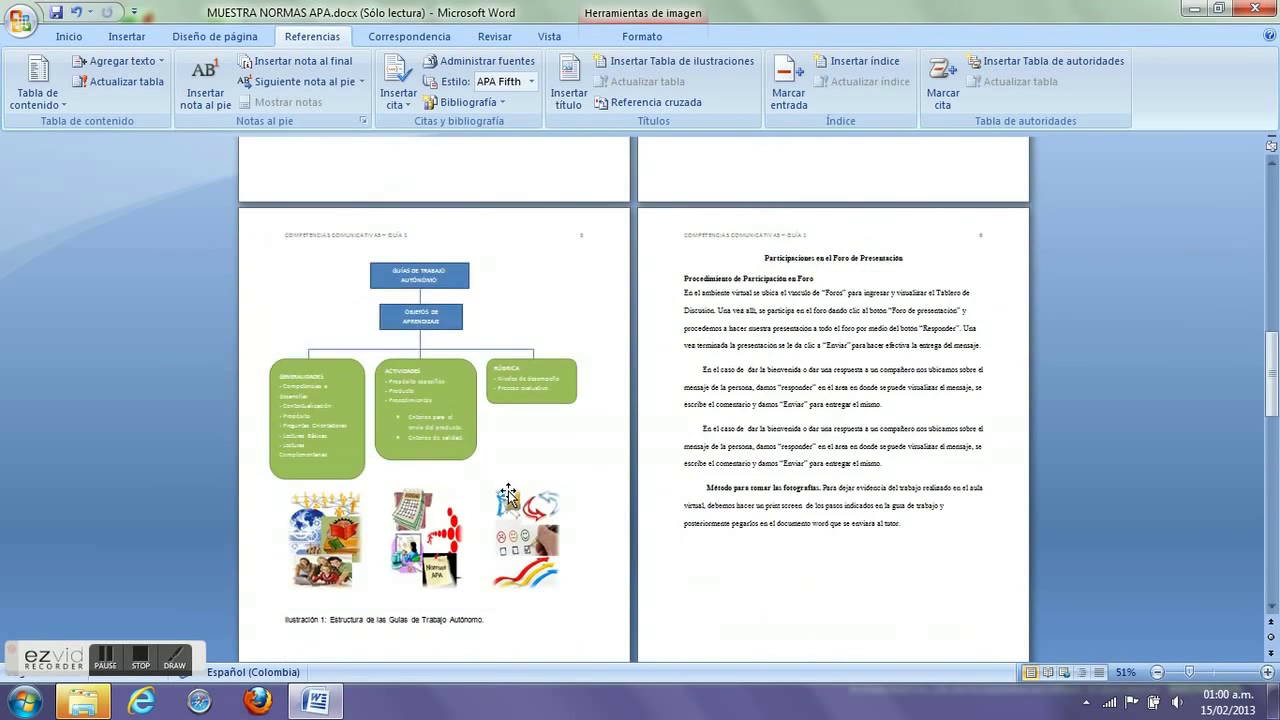
{"action": "scroll", "coordinate": [504, 497], "scroll_direction": "up", "scroll_amount": 8}
{"action": "right_click", "coordinate": [436, 354]}
{"action": "left_click", "coordinate": [392, 345]}
{"action": "right_click", "coordinate": [392, 347]}
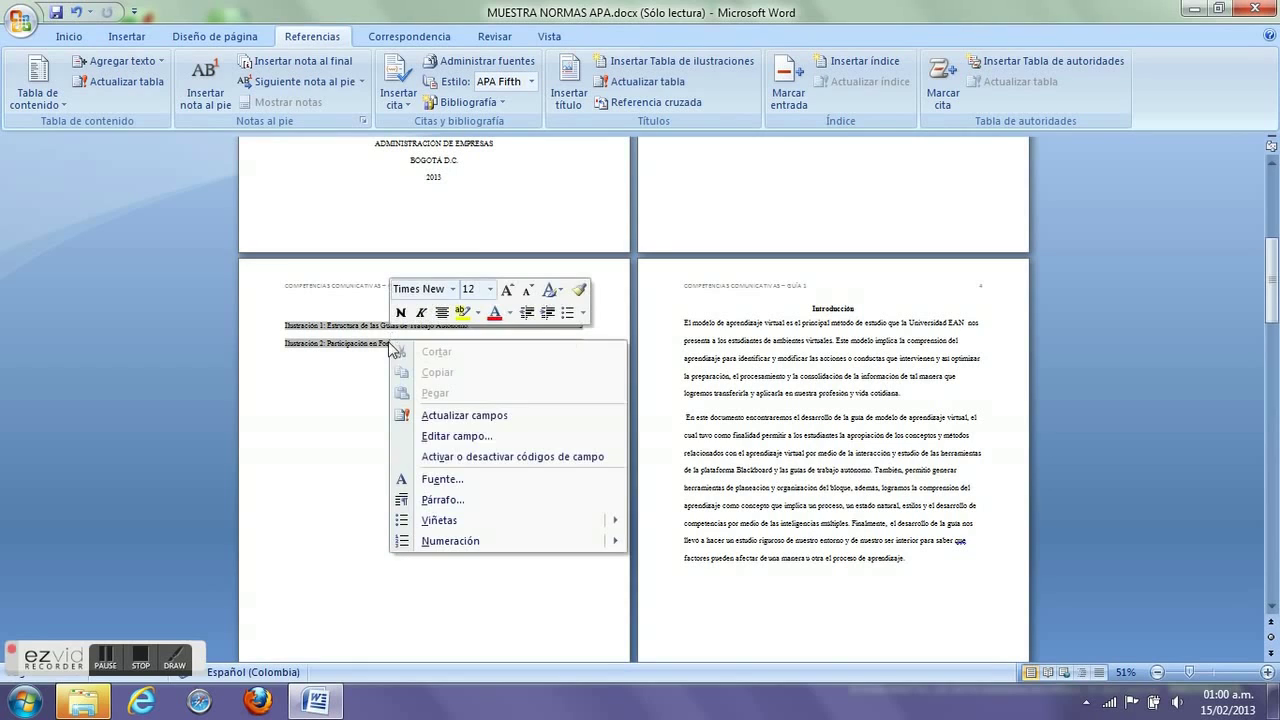
{"action": "left_click", "coordinate": [618, 420]}
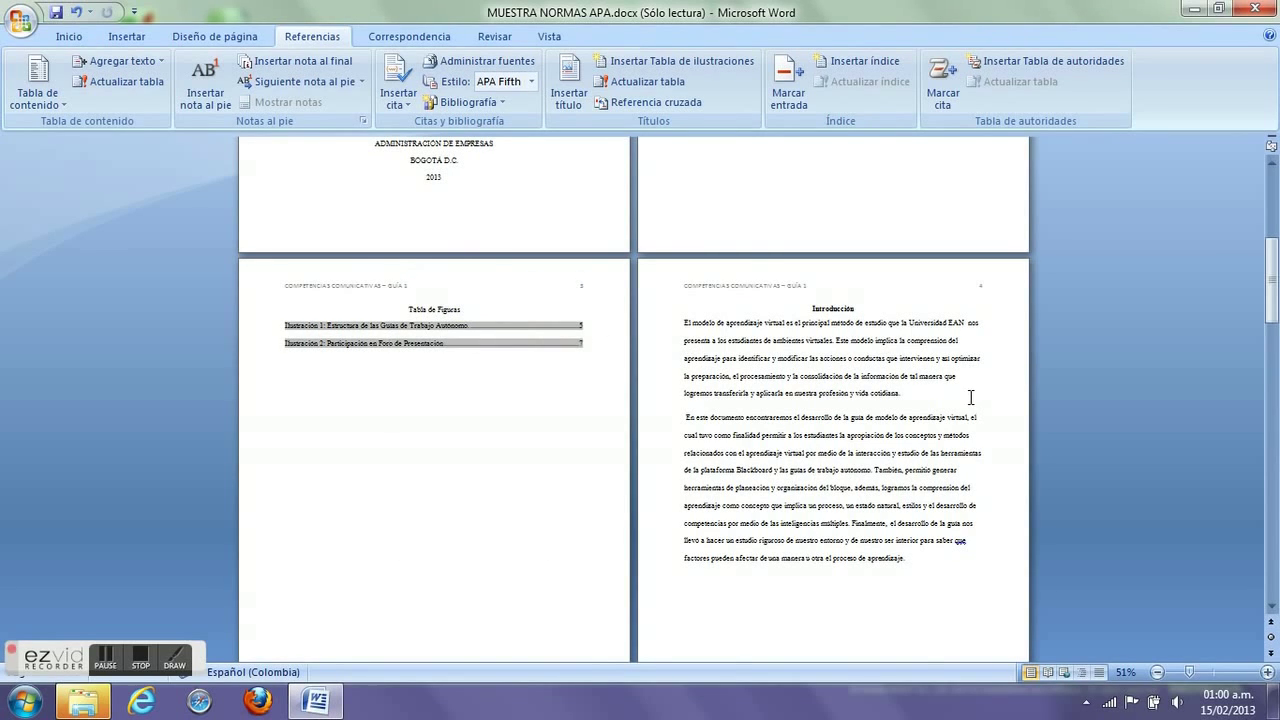
Step: Examine the paragraph layout of the introduction and the headings on the forum participation page
{"action": "scroll", "coordinate": [970, 398], "scroll_direction": "down", "scroll_amount": 2}
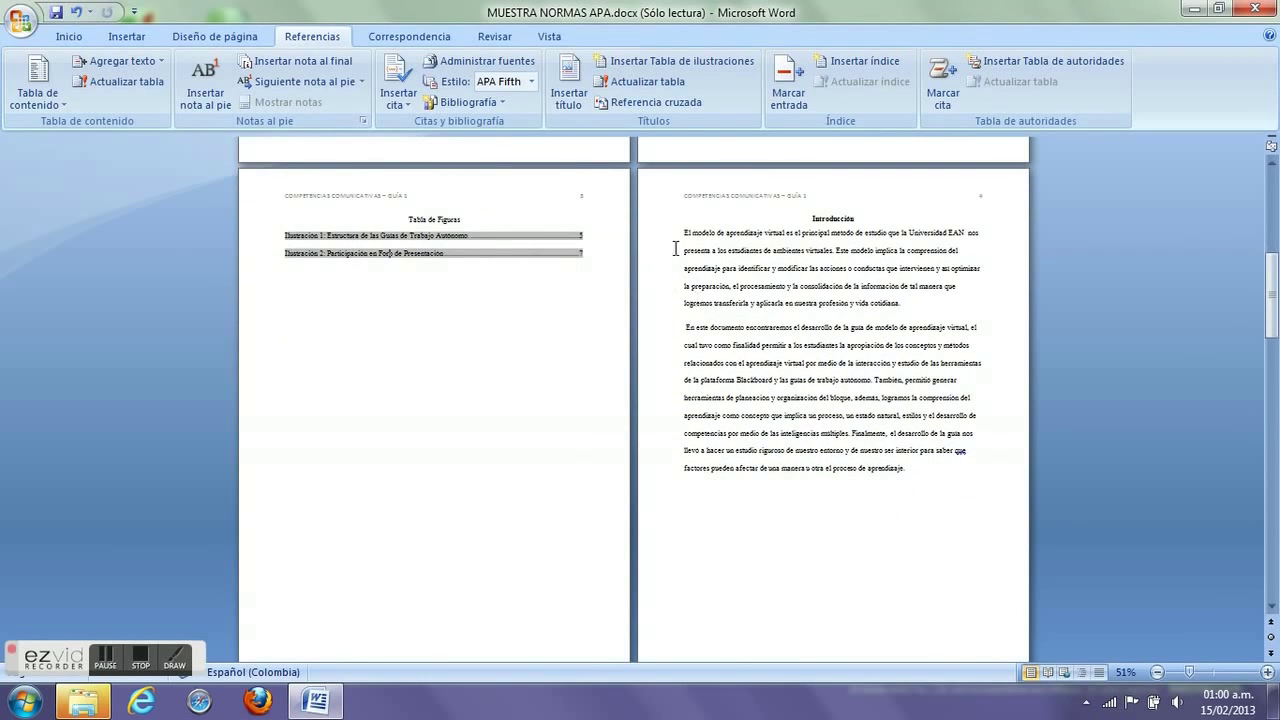
{"action": "left_click_drag", "start_coordinate": [678, 236], "coordinate": [680, 326]}
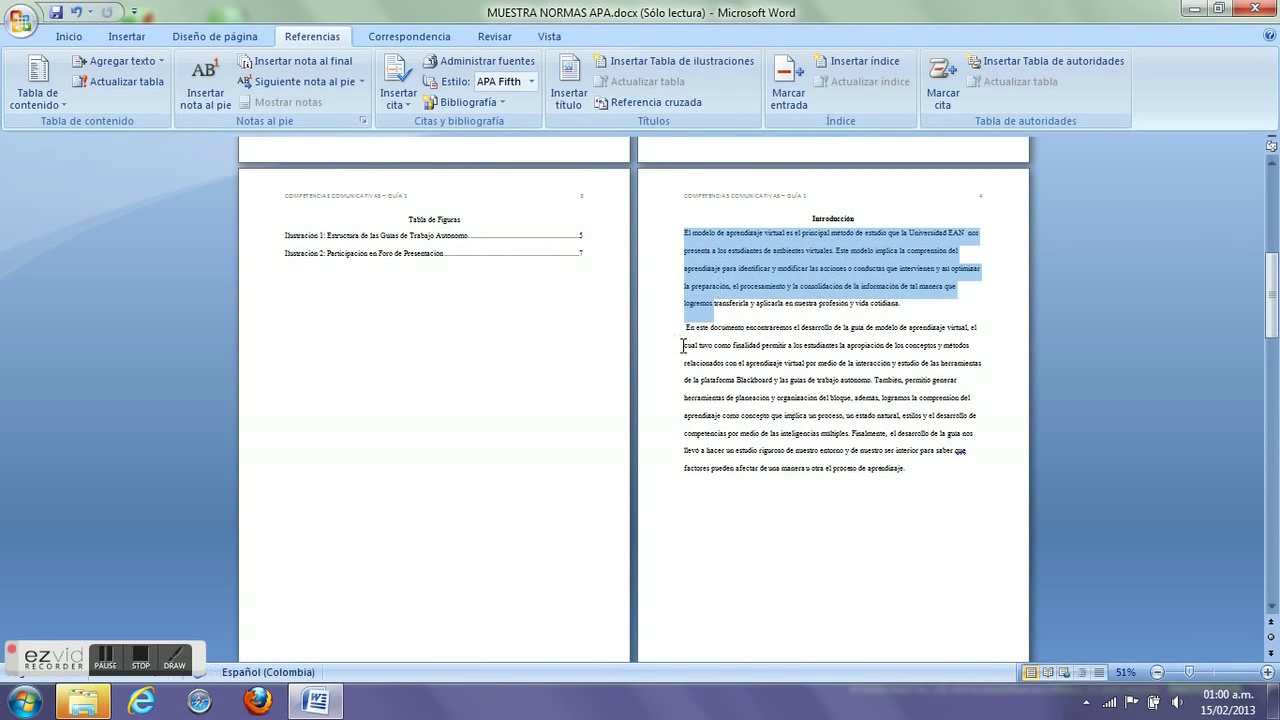
{"action": "scroll", "coordinate": [684, 346], "scroll_direction": "down", "scroll_amount": 9}
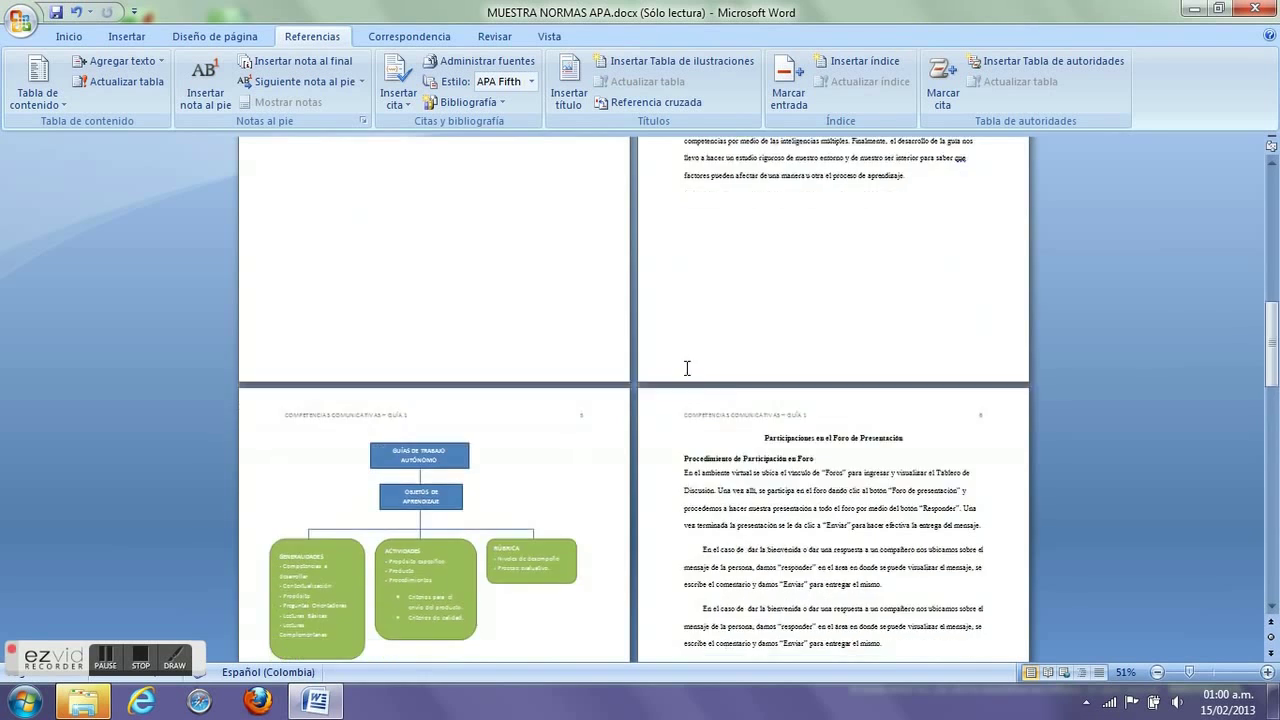
{"action": "left_click", "coordinate": [792, 330]}
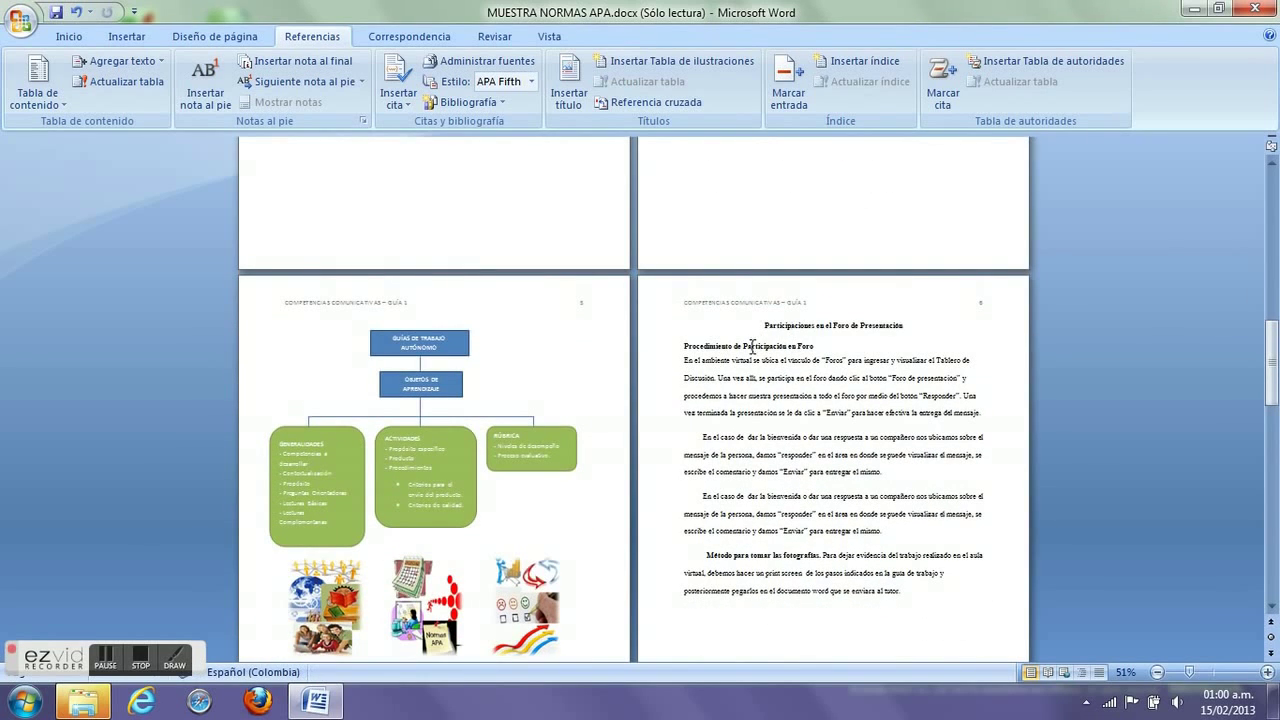
{"action": "scroll", "coordinate": [866, 583], "scroll_direction": "down", "scroll_amount": 3}
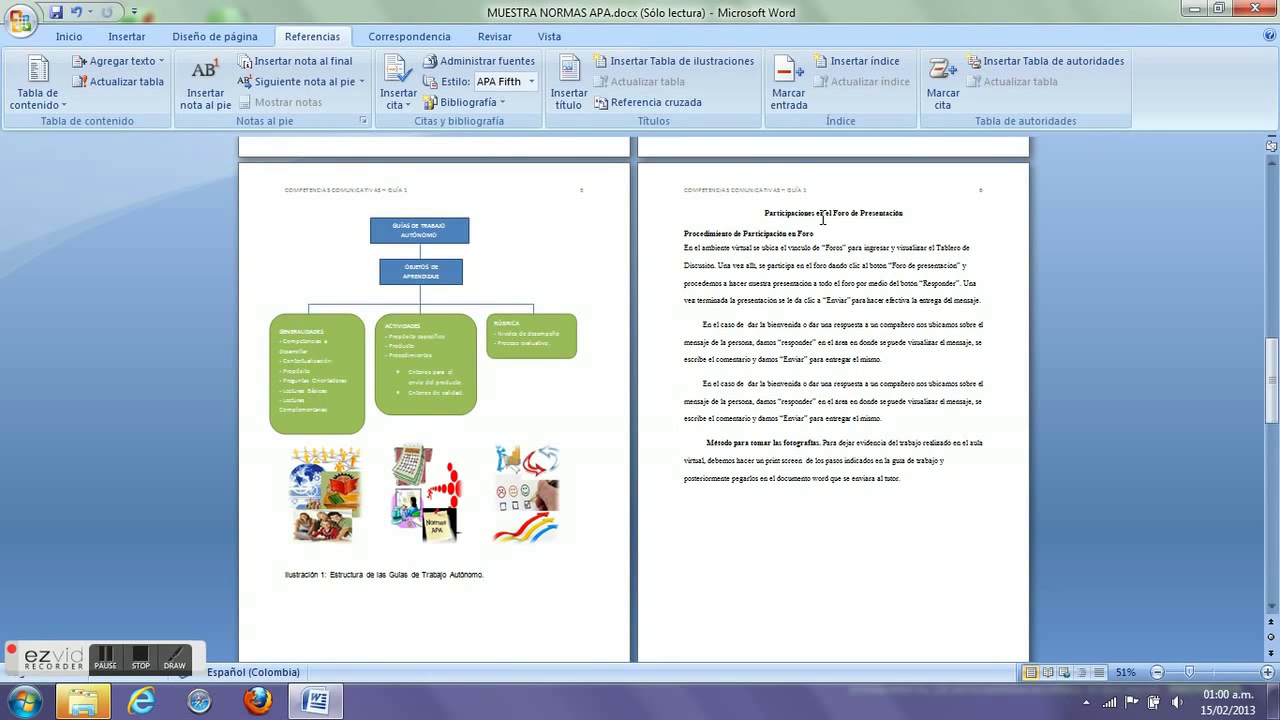
Step: Inspect the definition of the Título 1 style used by the heading "Participaciones en el Foro de Presentación", leaving its settings as they are
{"action": "left_click_drag", "start_coordinate": [764, 213], "coordinate": [910, 213]}
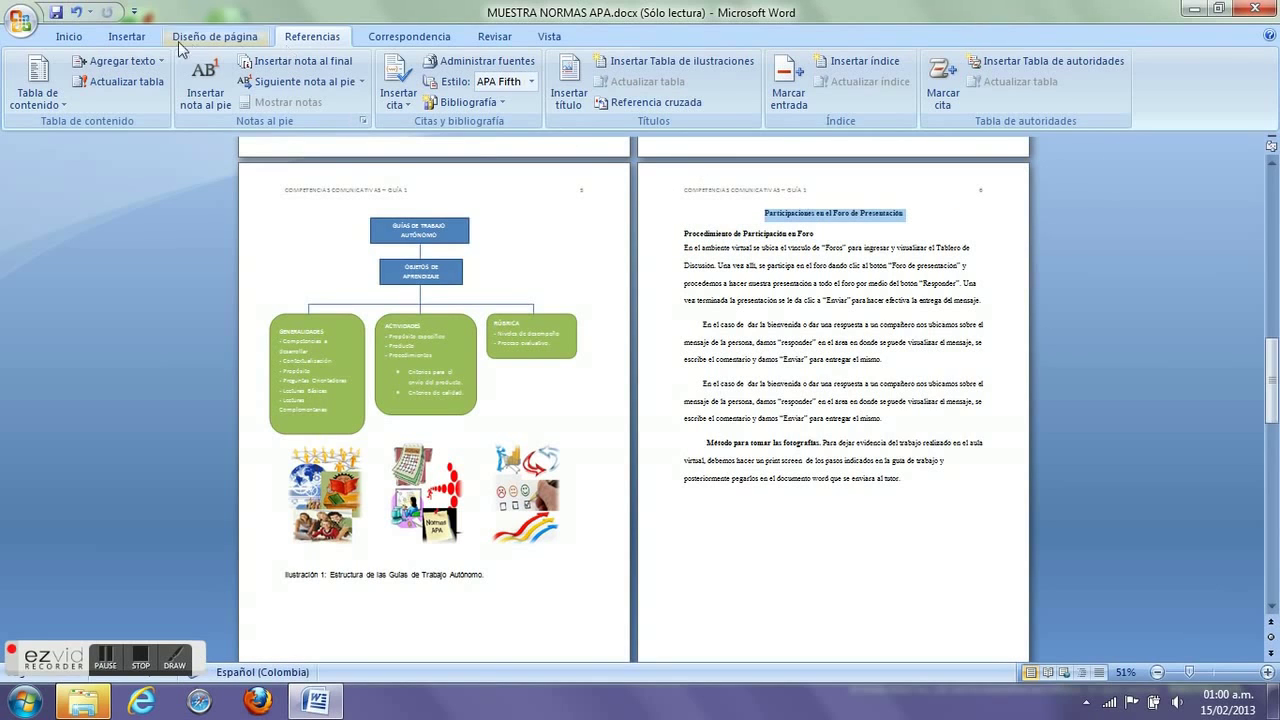
{"action": "left_click", "coordinate": [70, 37]}
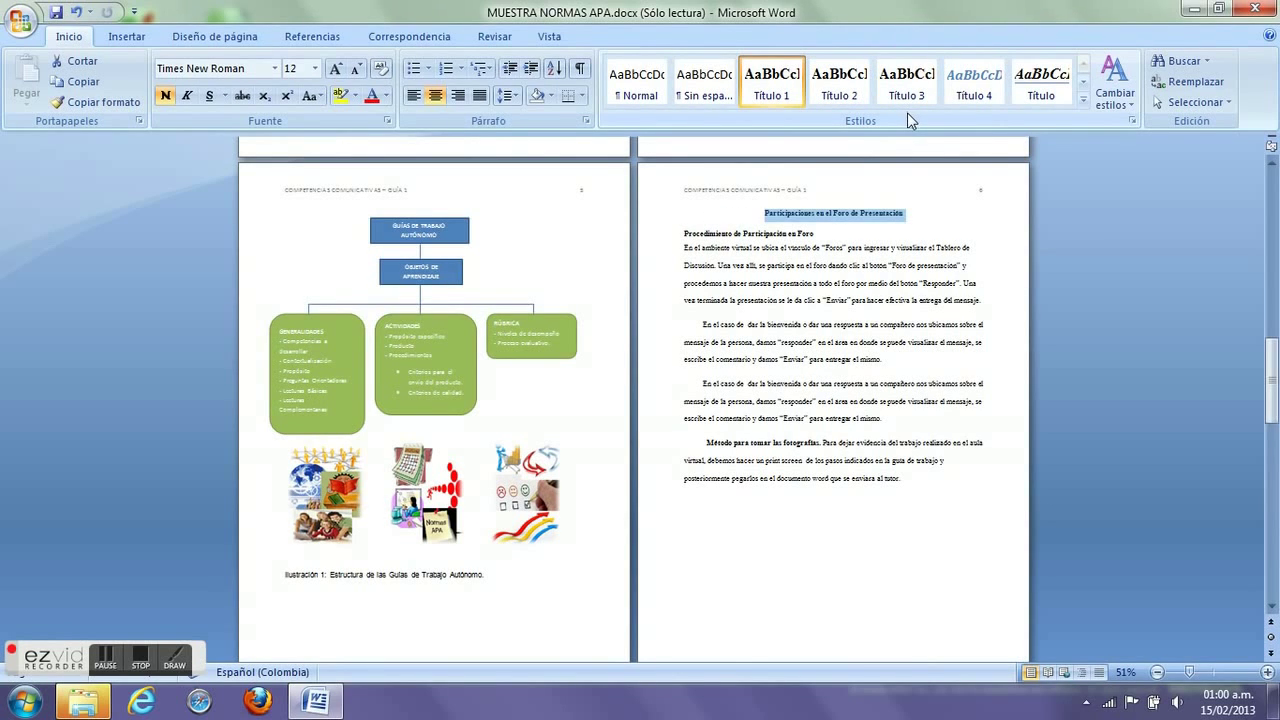
{"action": "left_click", "coordinate": [1133, 121]}
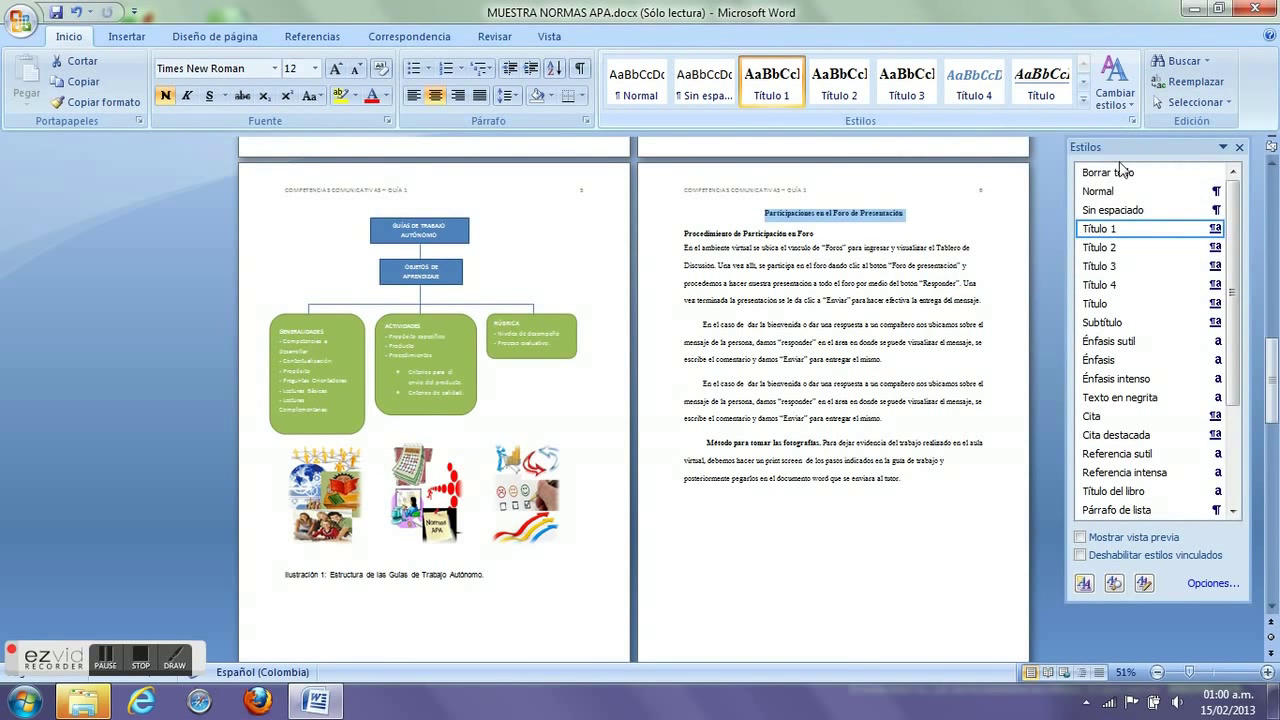
{"action": "left_click", "coordinate": [1214, 229]}
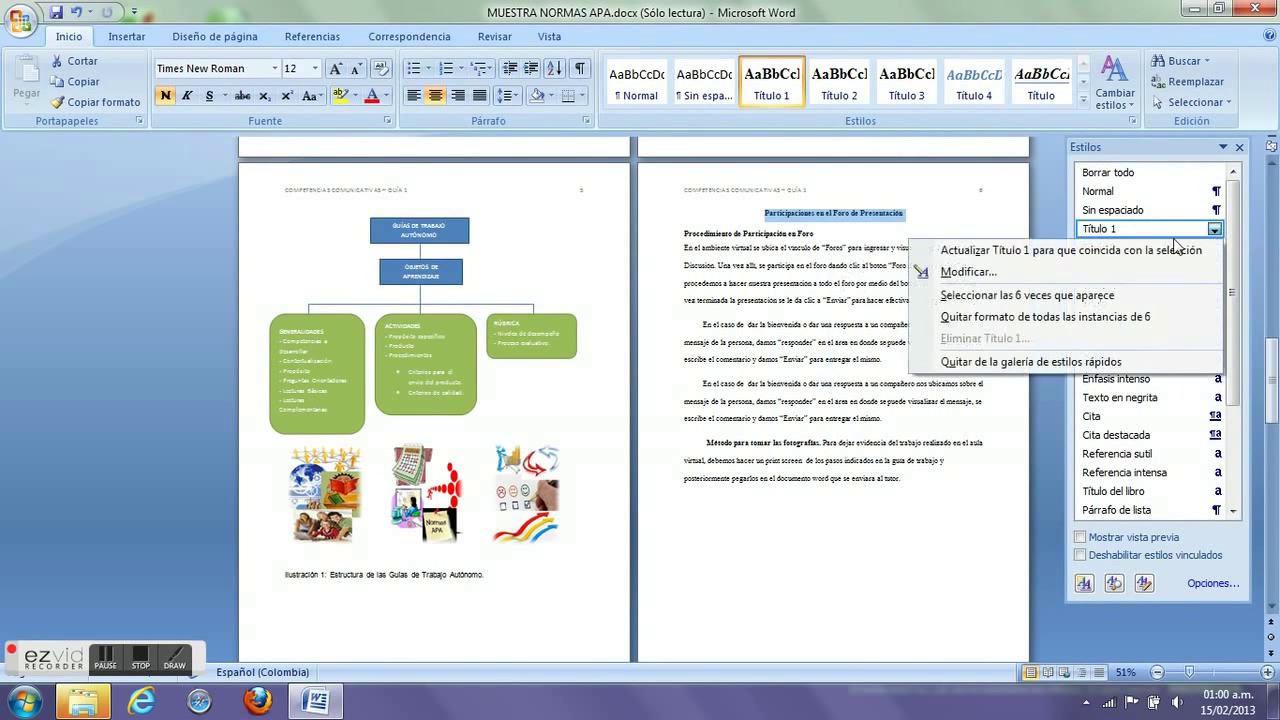
{"action": "left_click", "coordinate": [1013, 274]}
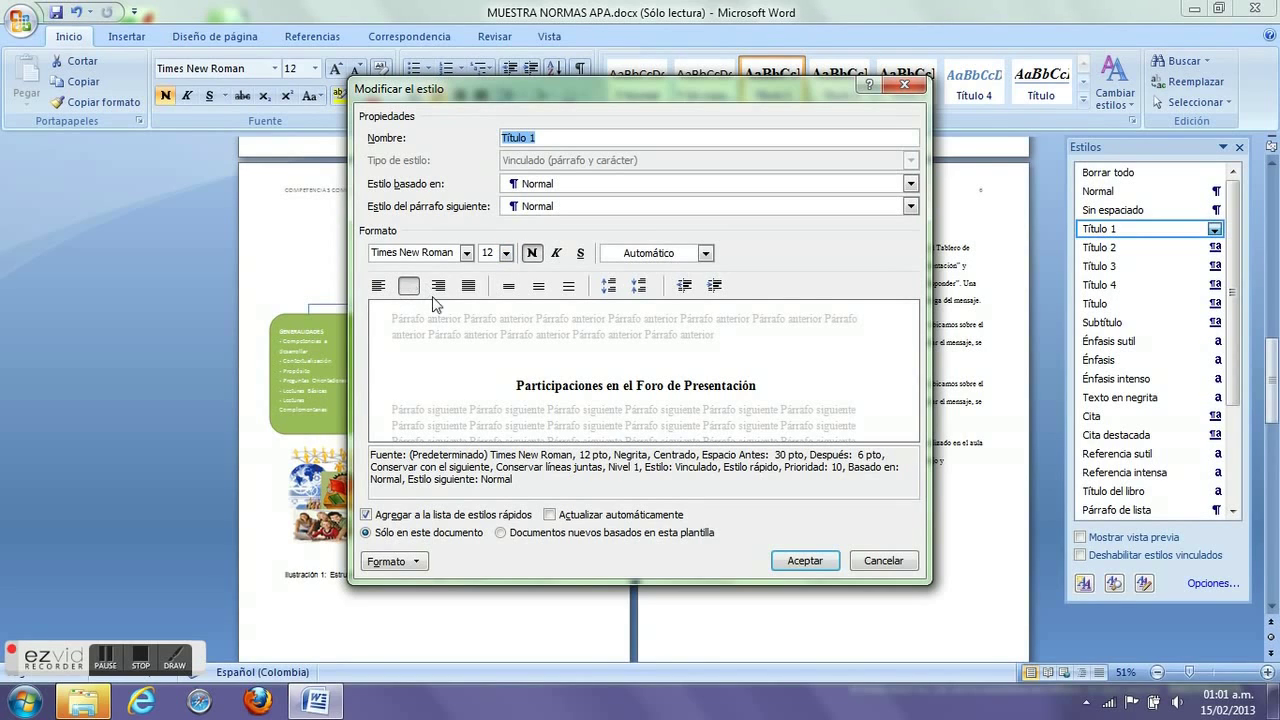
{"action": "left_click", "coordinate": [784, 556]}
Step: Inspect the definitions of the Título 2 and Título 3 styles, closing each without changes
{"action": "left_click", "coordinate": [1215, 248]}
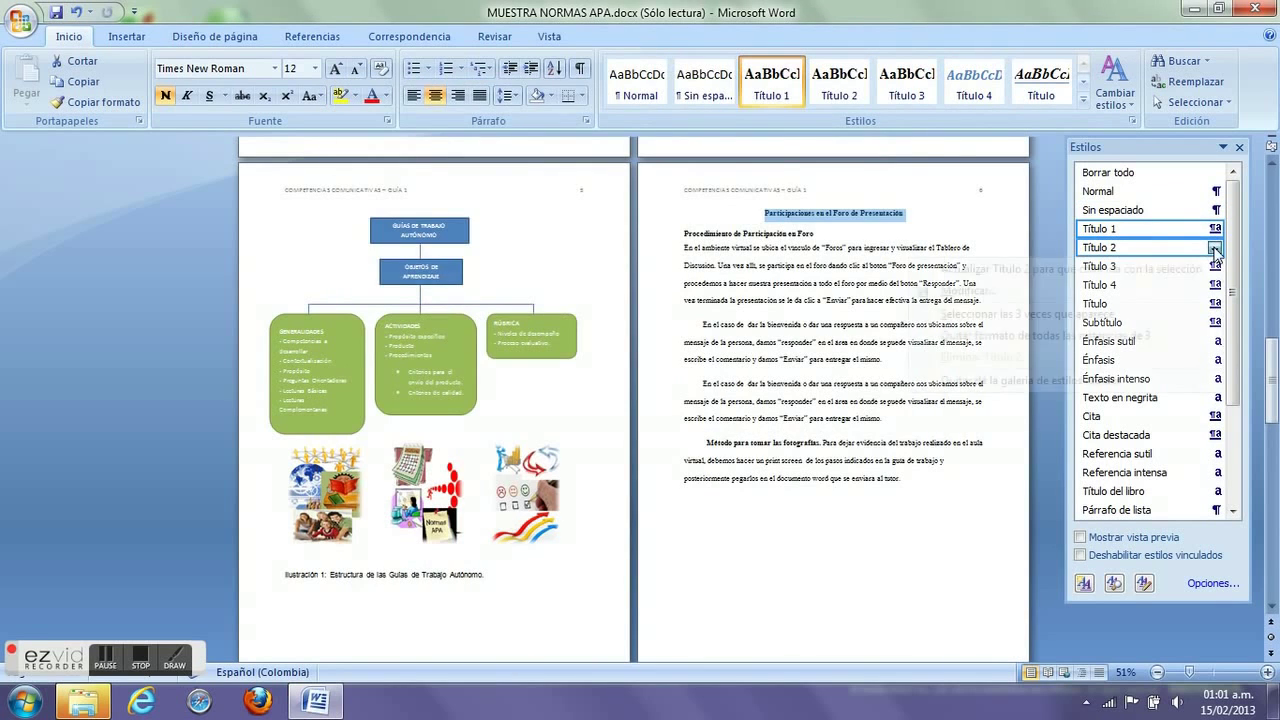
{"action": "left_click", "coordinate": [968, 291]}
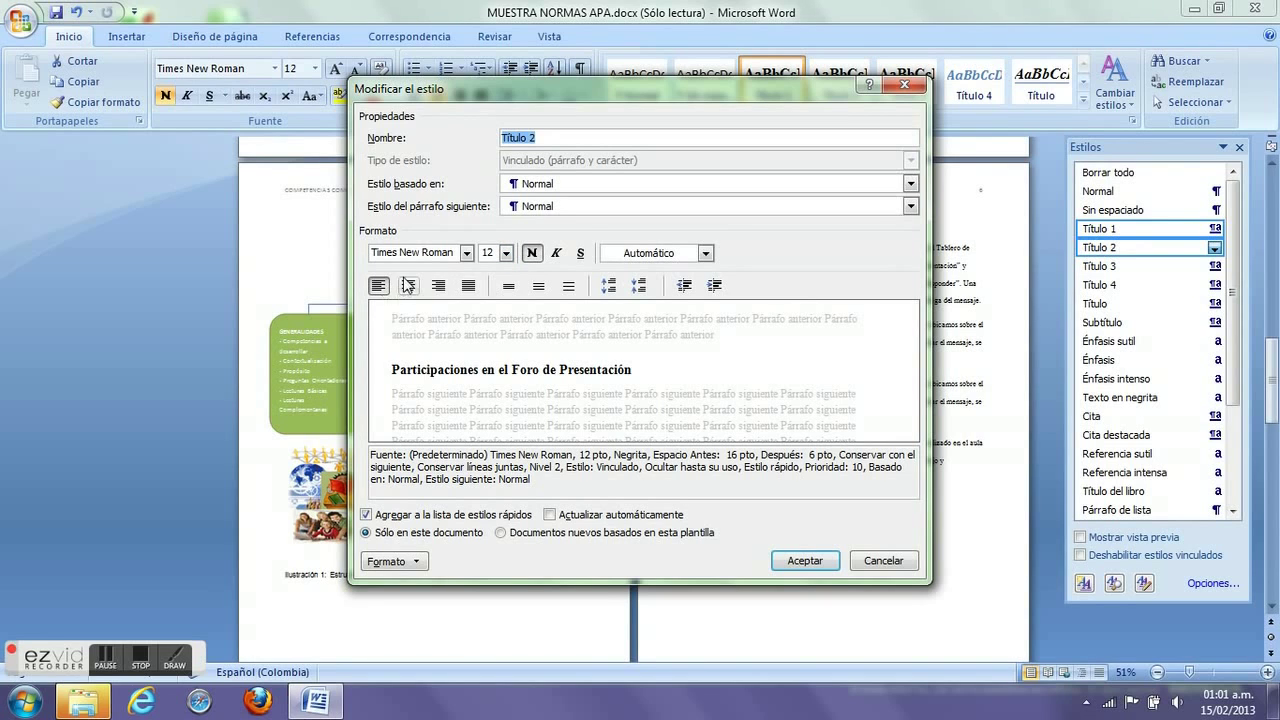
{"action": "left_click", "coordinate": [885, 561]}
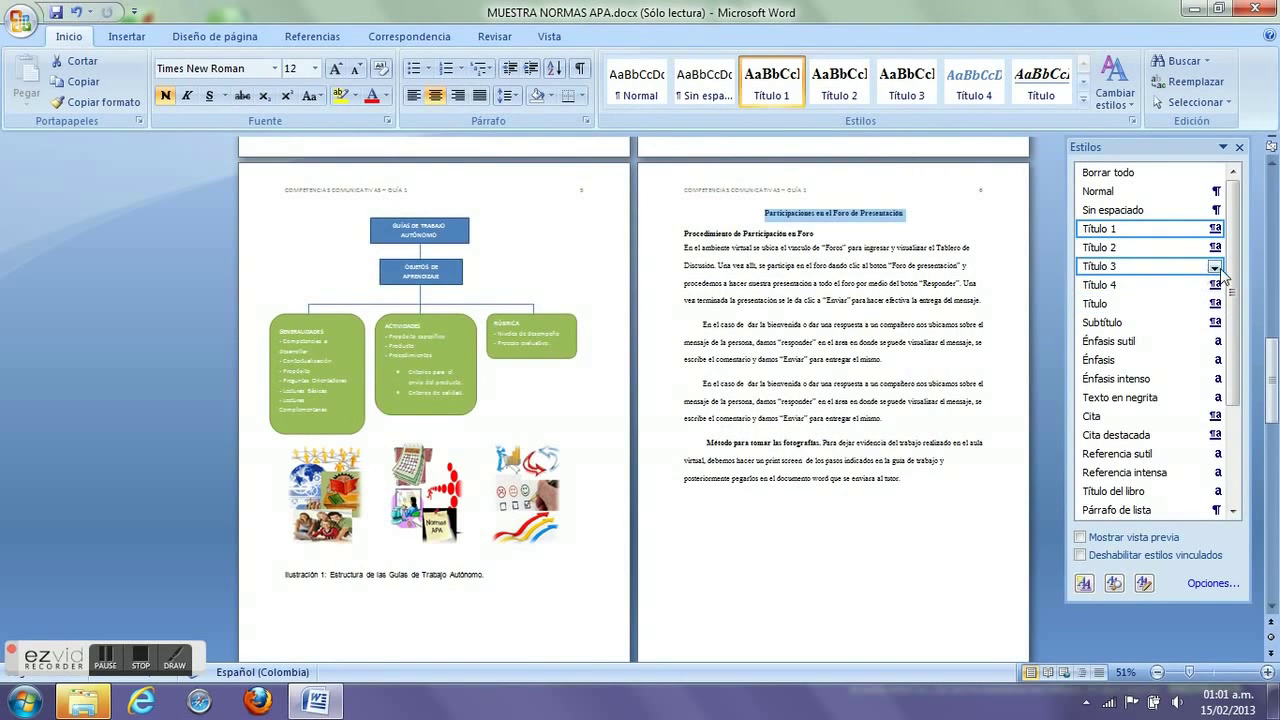
{"action": "mouse_move", "coordinate": [1220, 271]}
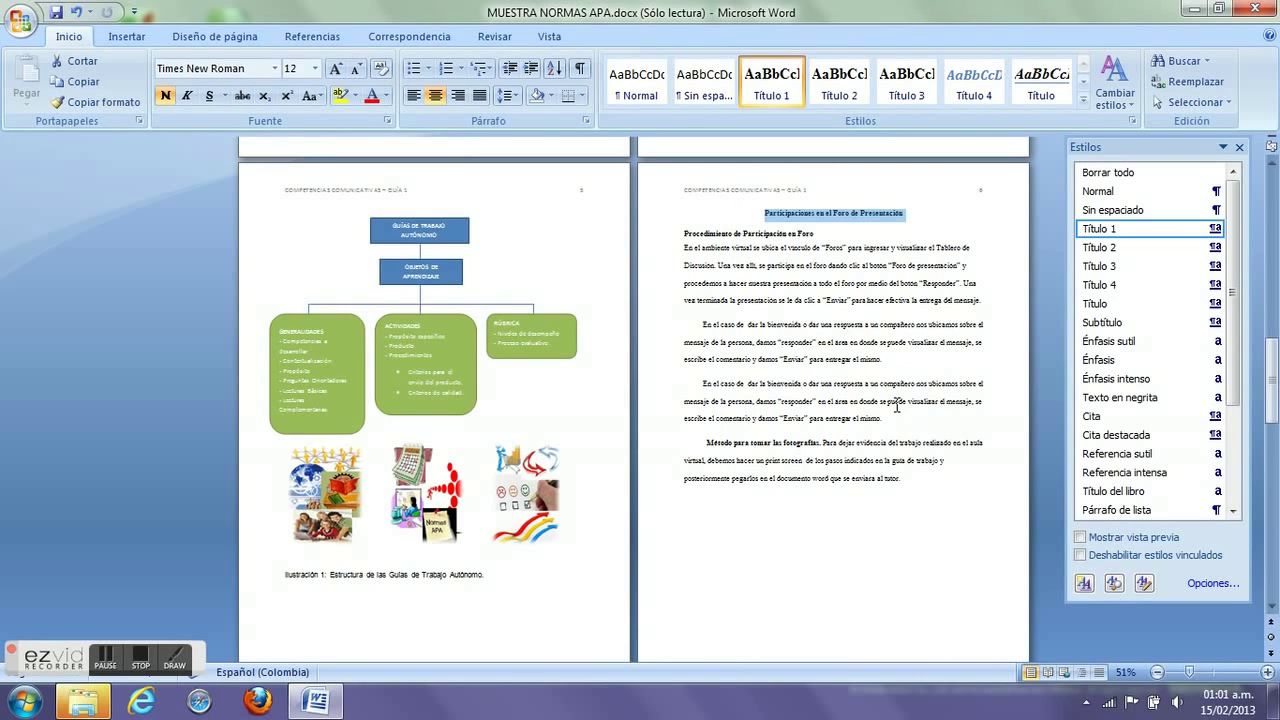
{"action": "left_click", "coordinate": [1214, 266]}
{"action": "left_click", "coordinate": [1031, 289]}
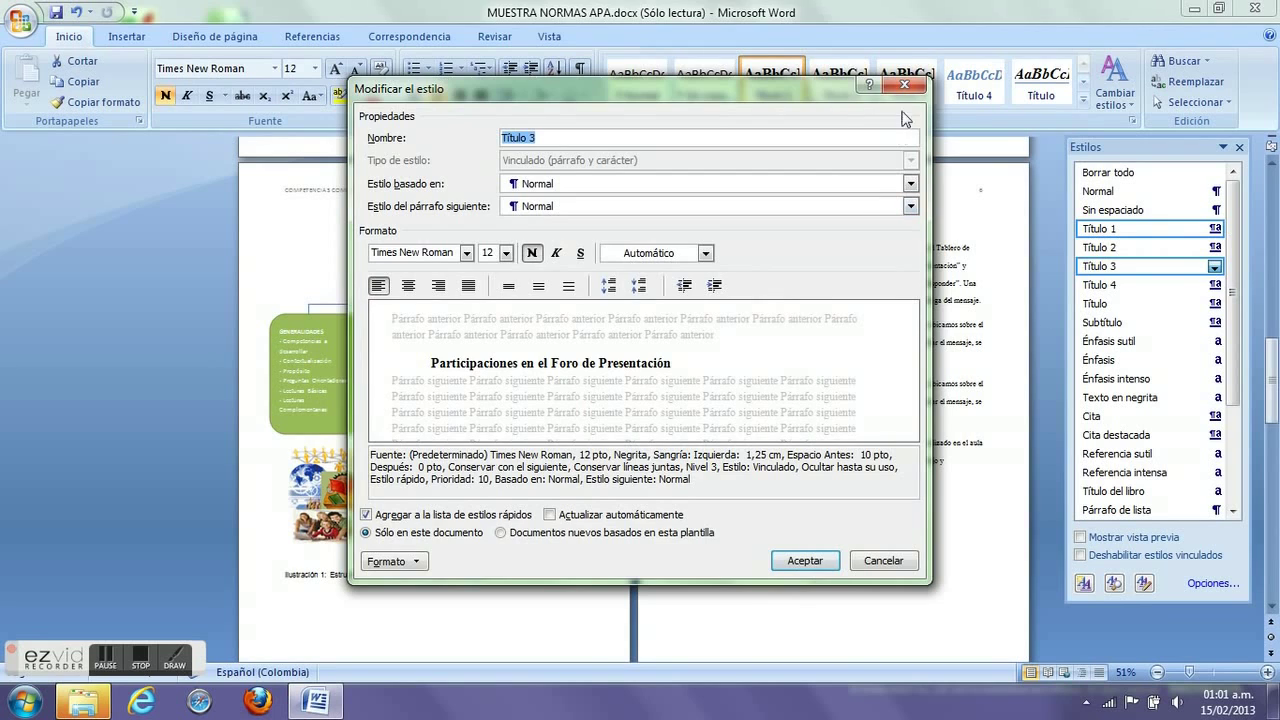
{"action": "left_click", "coordinate": [904, 84]}
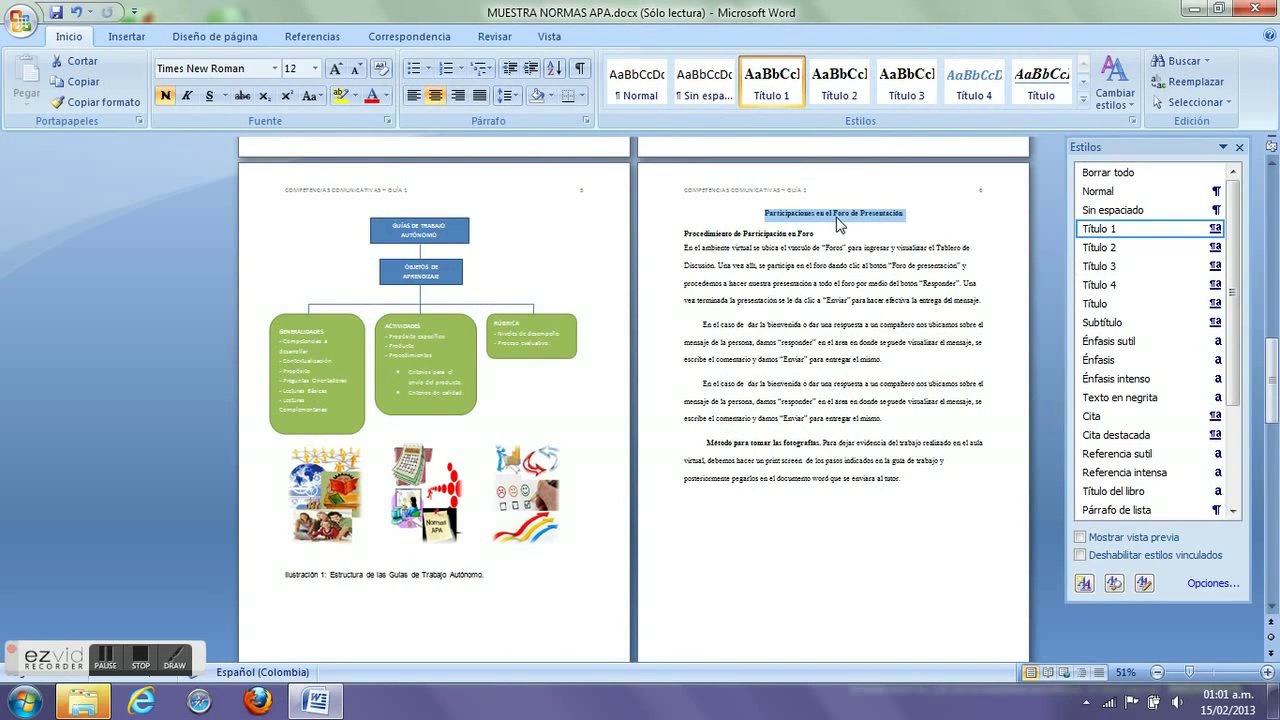
Step: Check the styles applied to the subheading "Procedimiento de Participación en Foro" and to the paragraph below it
{"action": "left_click_drag", "start_coordinate": [684, 233], "coordinate": [828, 240]}
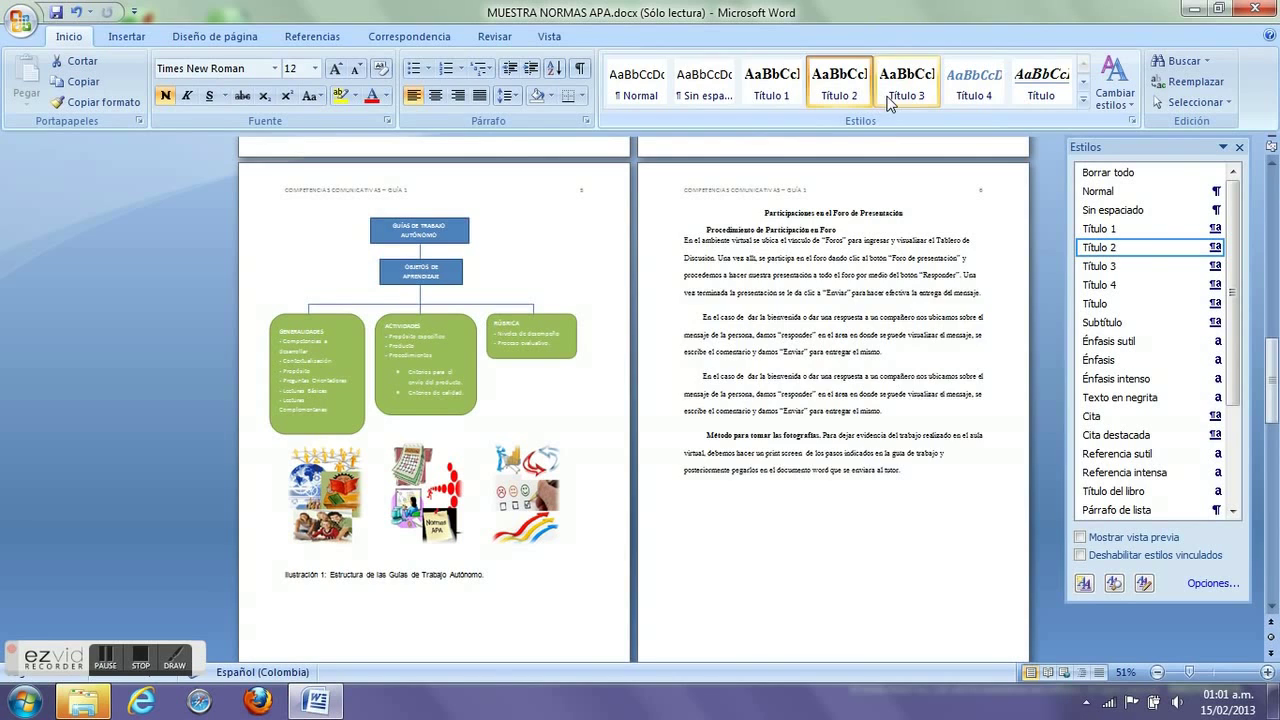
{"action": "left_click", "coordinate": [820, 298]}
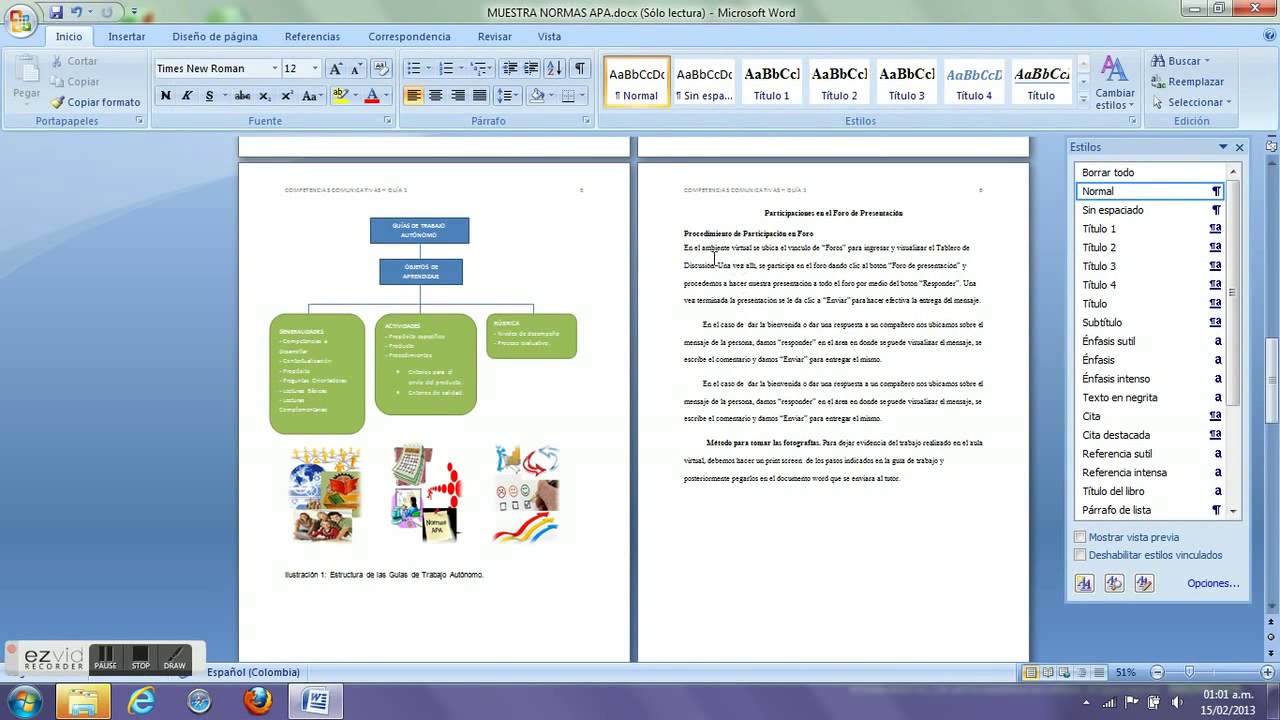
Step: Examine the first-line layout of the paragraph below "Procedimiento de Participación en Foro", the one after it and the "Método para tomar las fotografías" paragraph
{"action": "left_click_drag", "start_coordinate": [684, 250], "coordinate": [806, 253]}
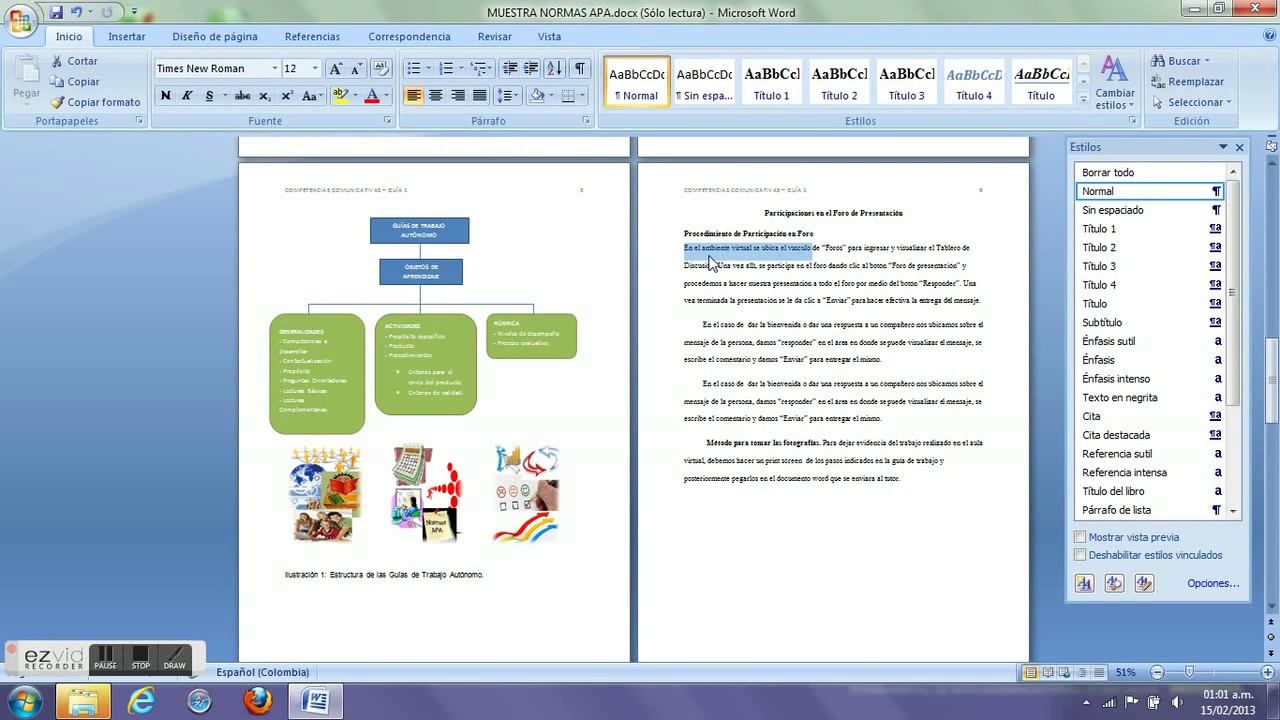
{"action": "left_click", "coordinate": [680, 252]}
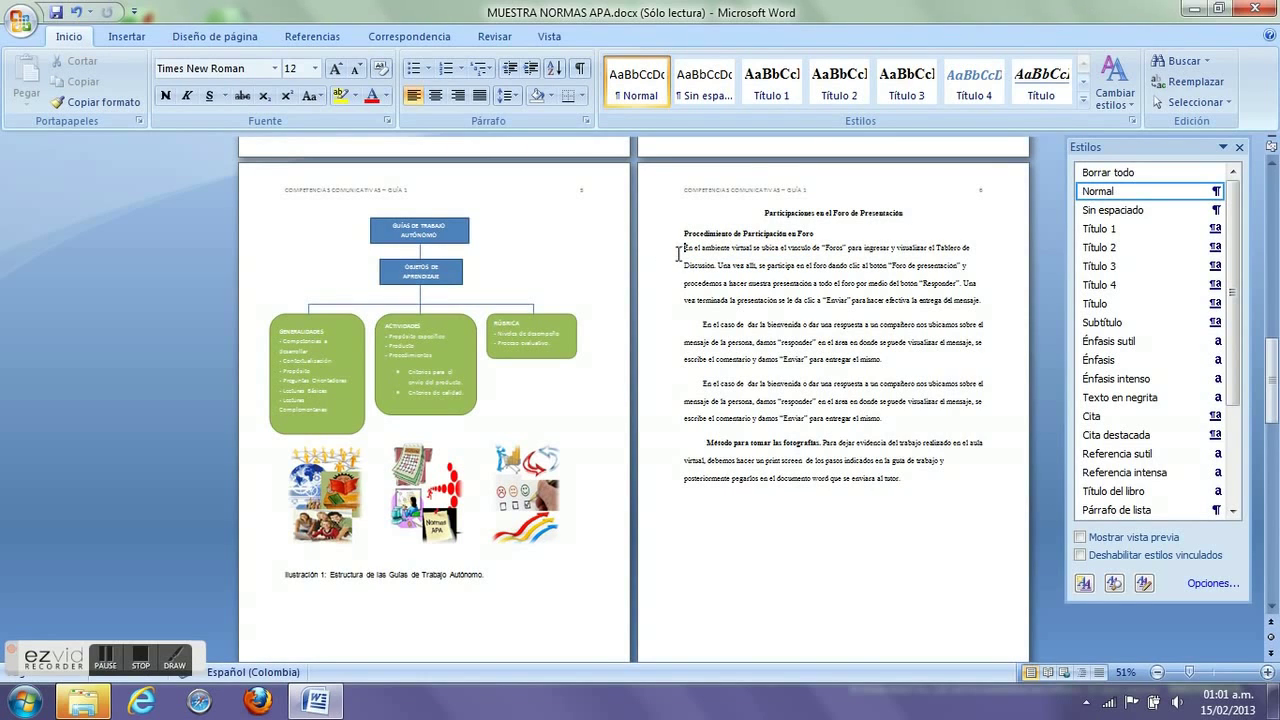
{"action": "left_click_drag", "start_coordinate": [706, 441], "coordinate": [979, 480]}
{"action": "left_click", "coordinate": [990, 487]}
{"action": "left_click_drag", "start_coordinate": [676, 247], "coordinate": [952, 308]}
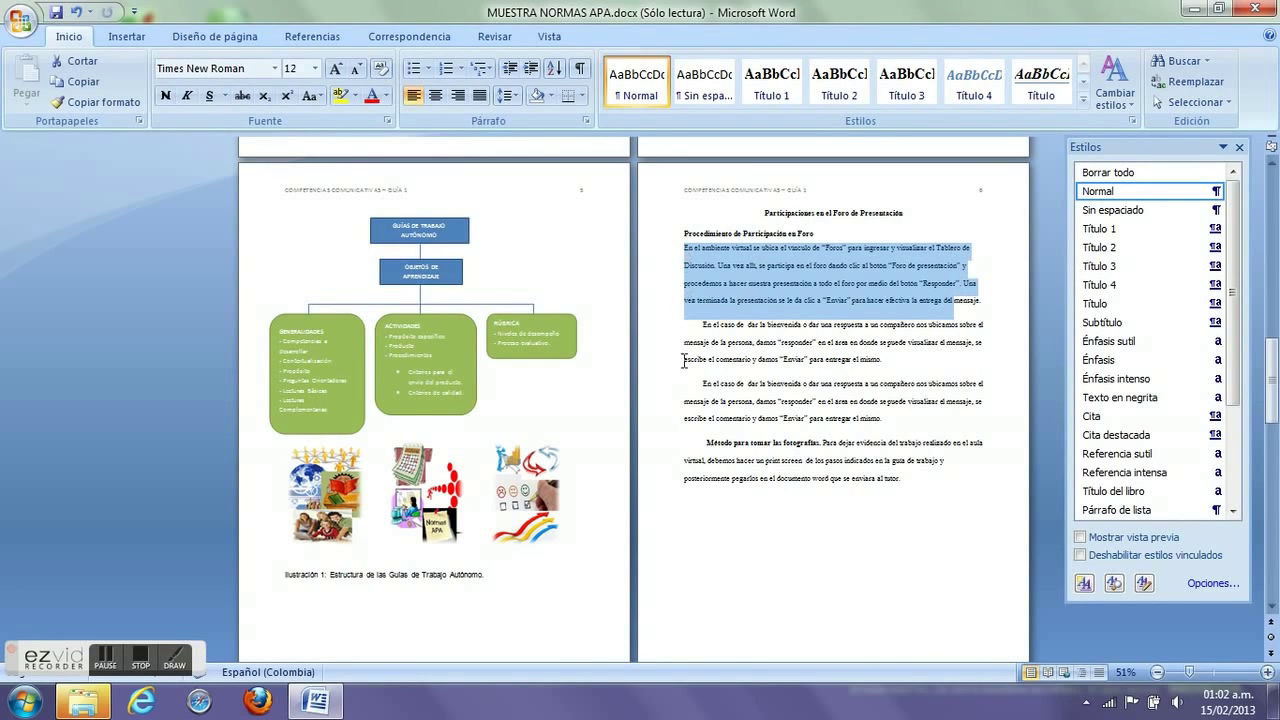
{"action": "left_click", "coordinate": [706, 328]}
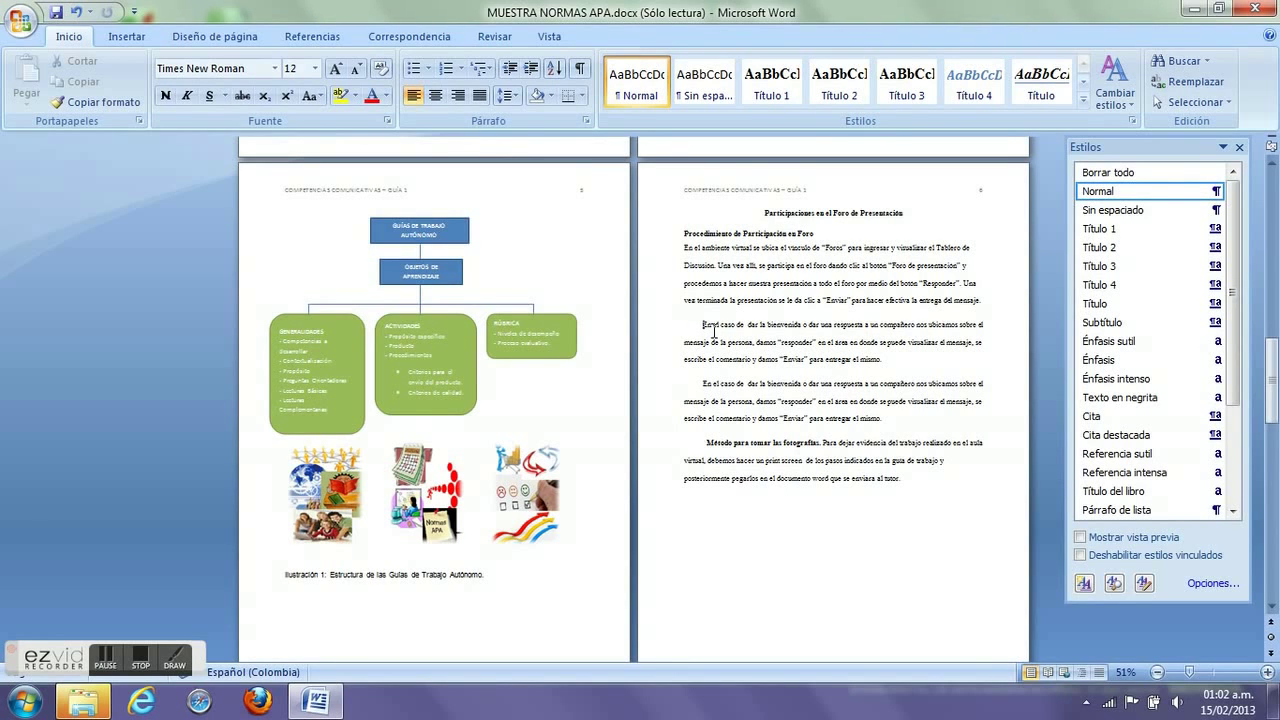
Step: Close the styles list and examine the quoted sentence and its citation in the Directas section of the bibliographic citations page
{"action": "scroll", "coordinate": [714, 330], "scroll_direction": "down", "scroll_amount": 10}
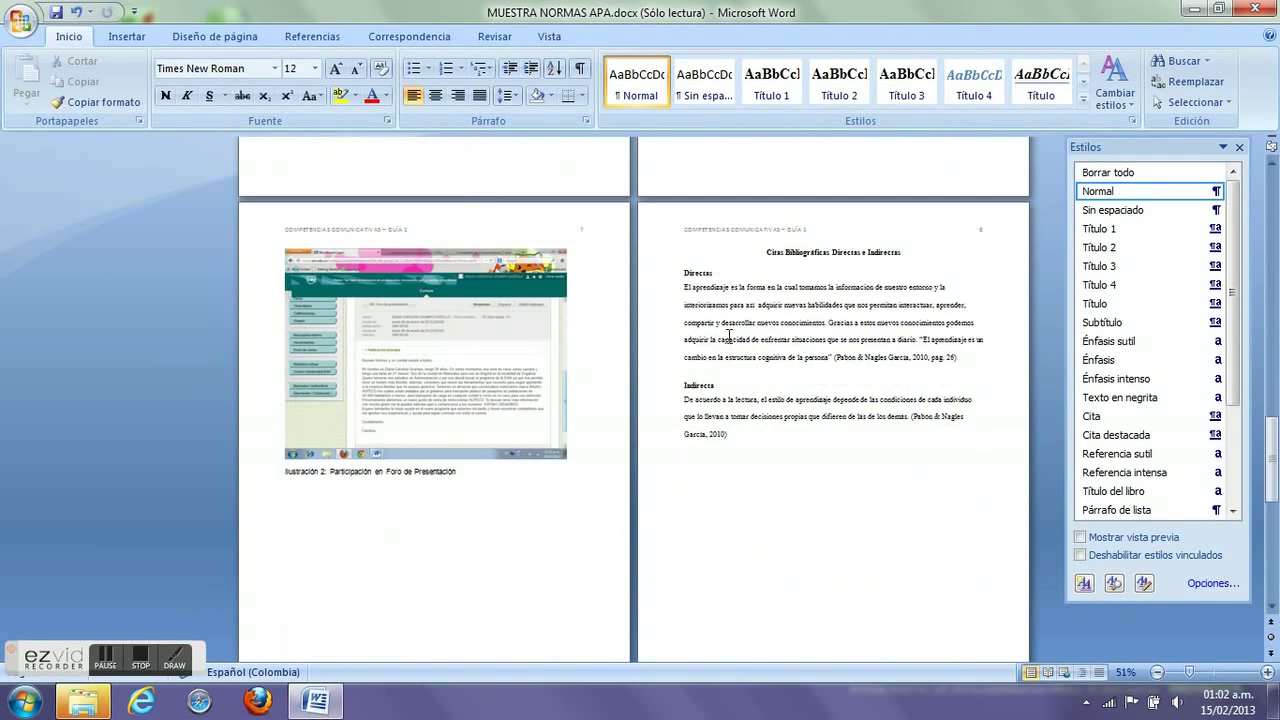
{"action": "scroll", "coordinate": [731, 335], "scroll_direction": "down", "scroll_amount": 3}
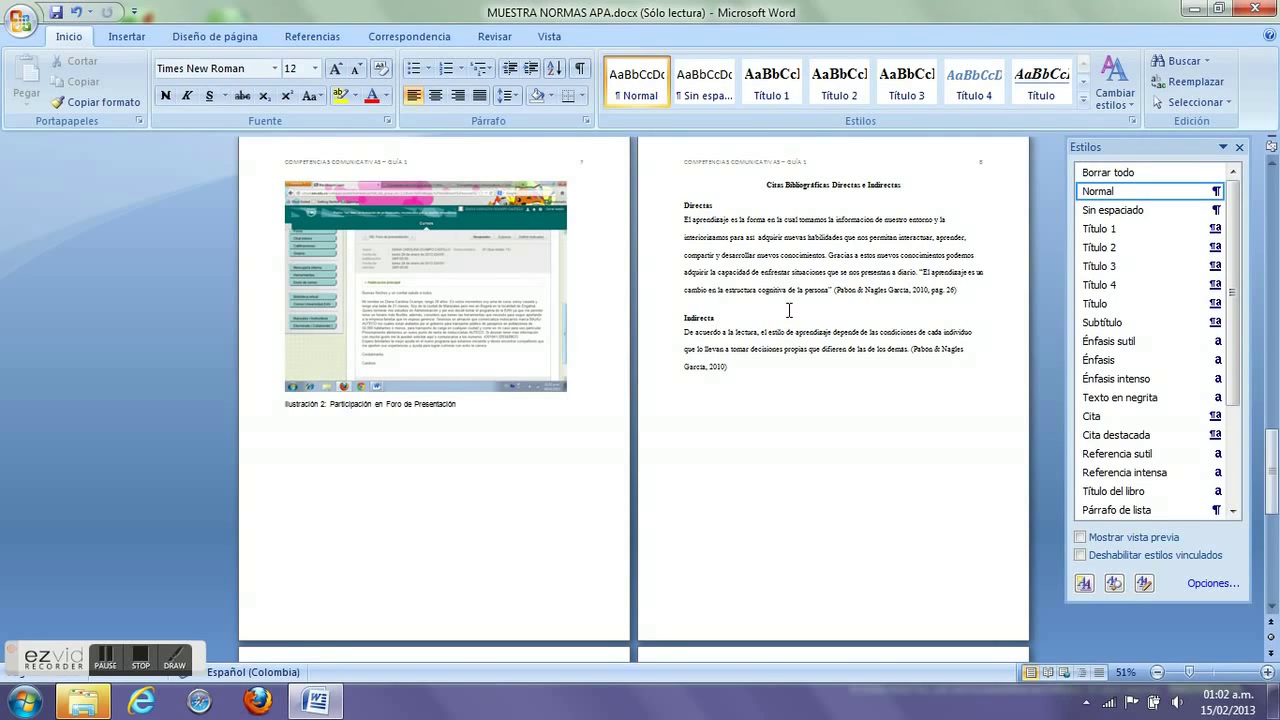
{"action": "left_click", "coordinate": [1239, 147]}
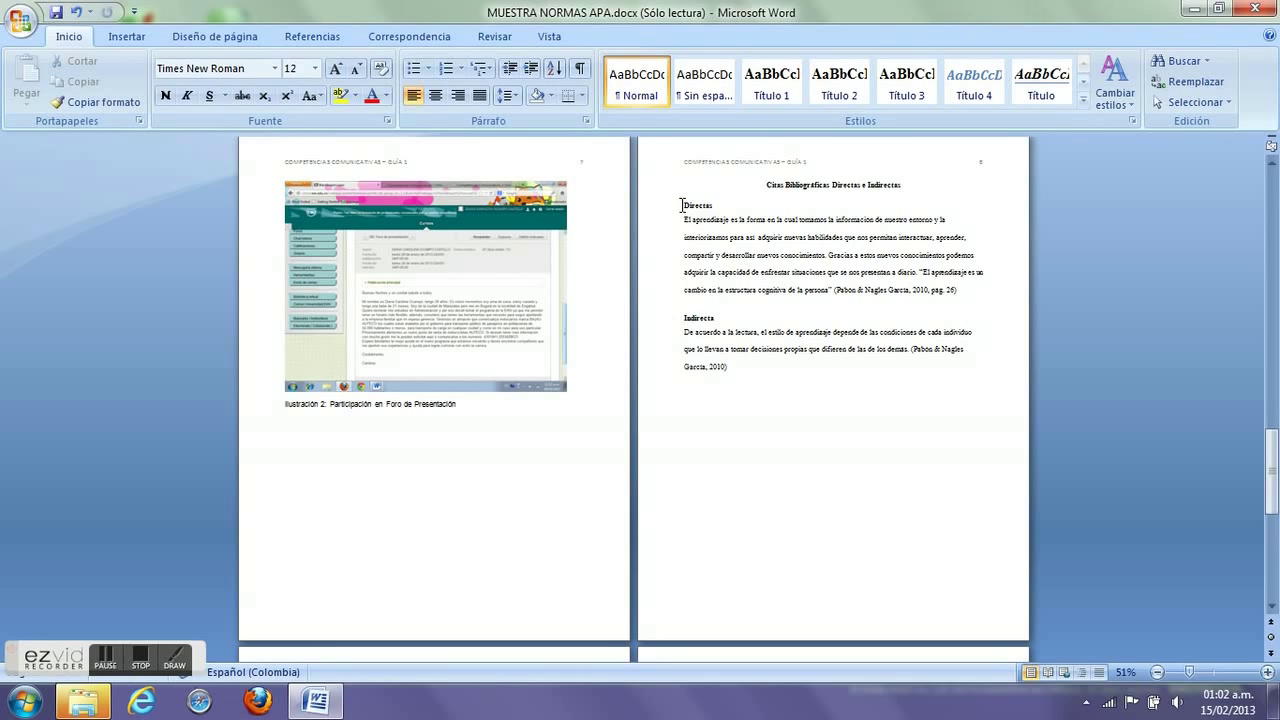
{"action": "left_click_drag", "start_coordinate": [918, 272], "coordinate": [831, 288]}
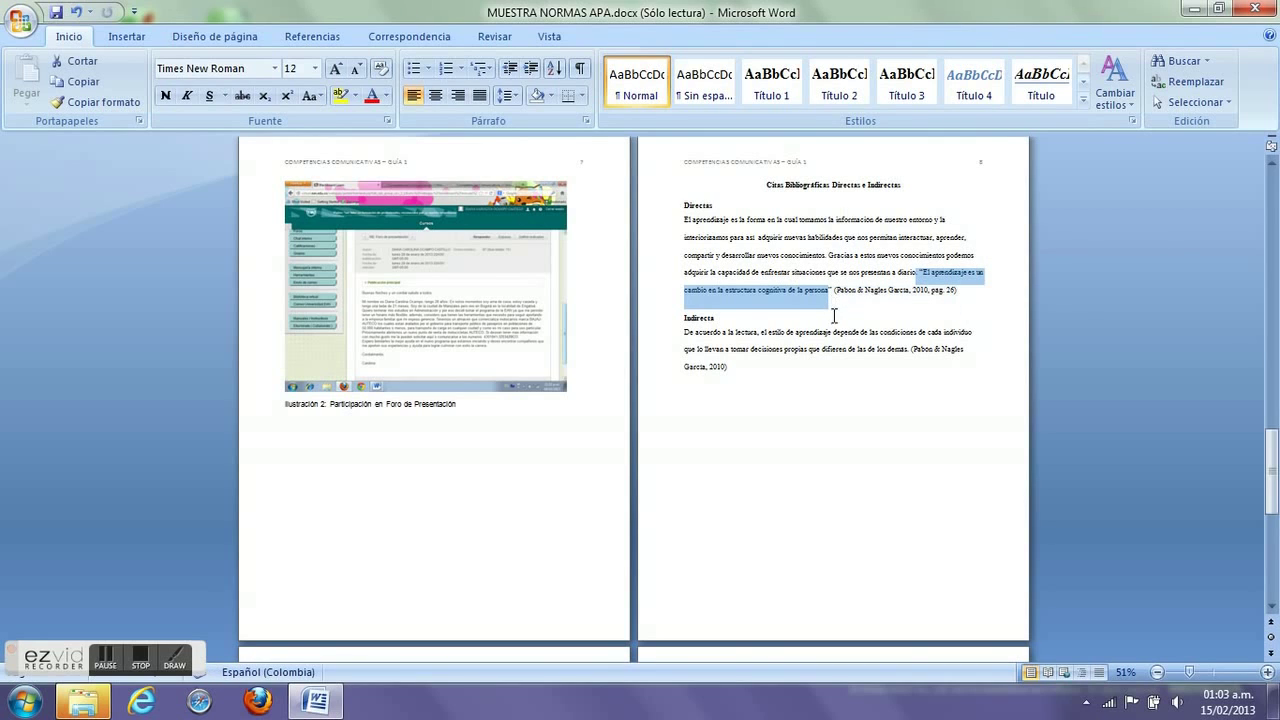
{"action": "left_click", "coordinate": [834, 316]}
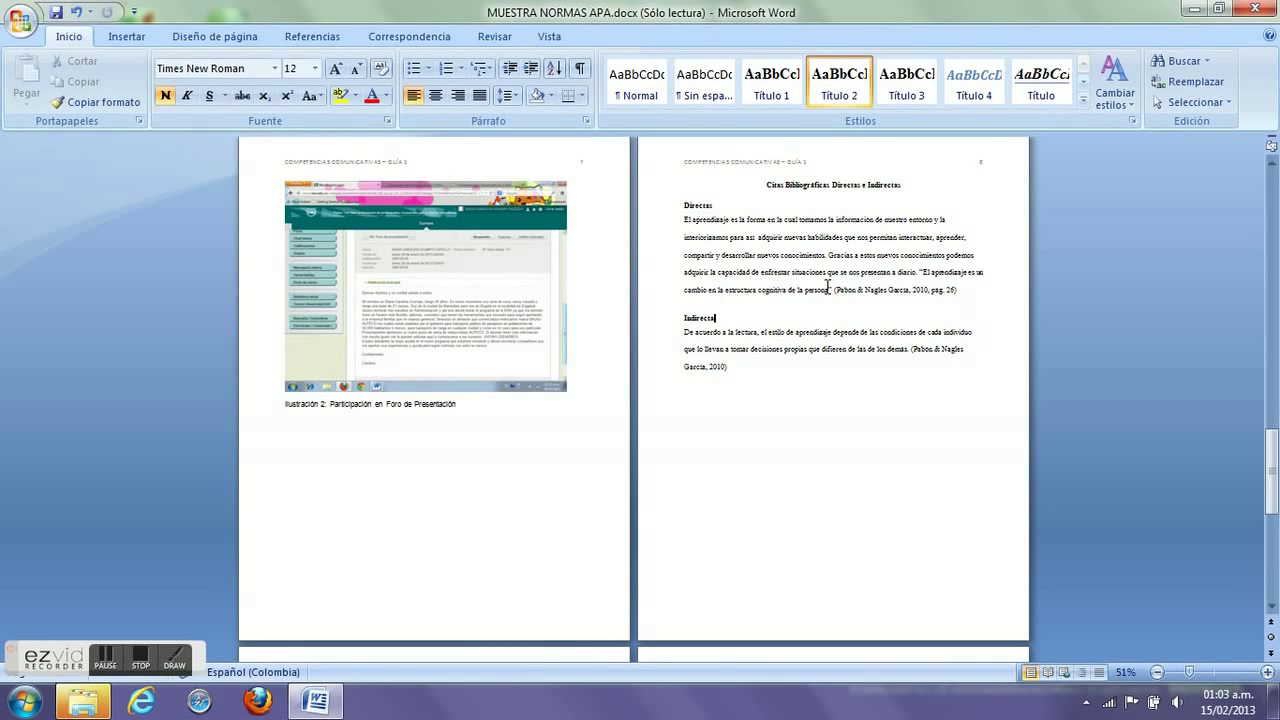
{"action": "left_click", "coordinate": [829, 289]}
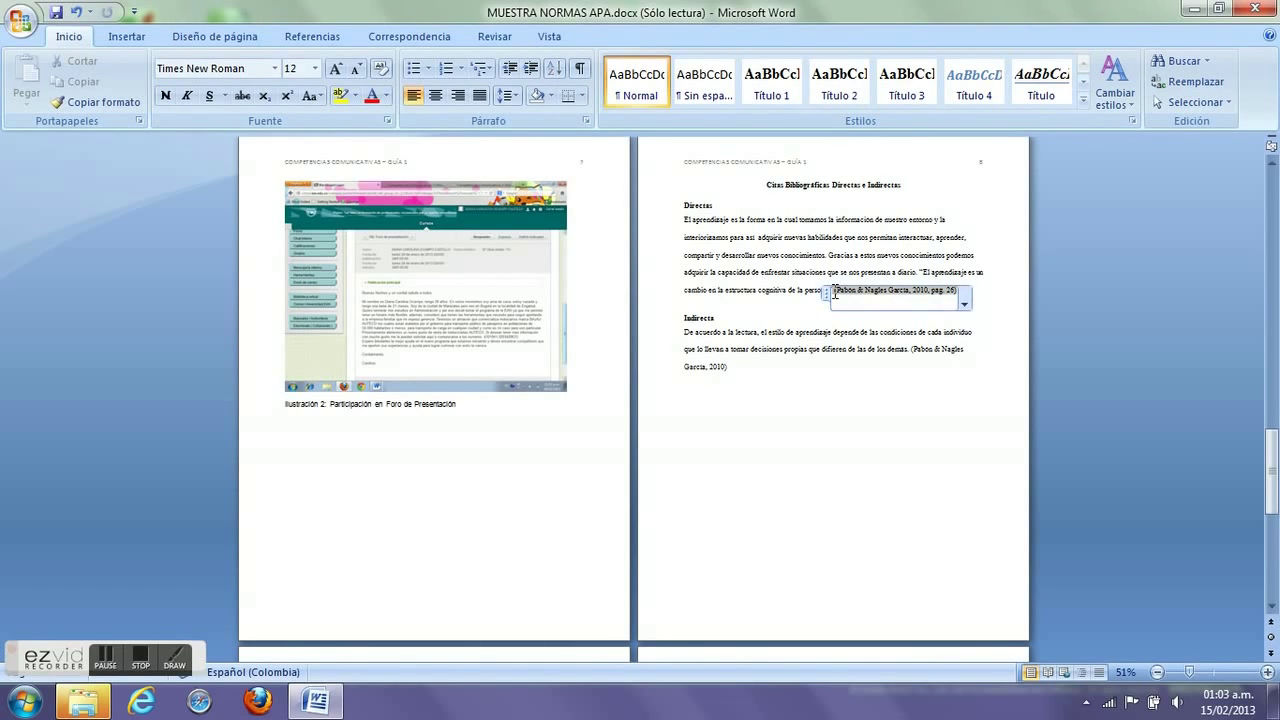
{"action": "left_click", "coordinate": [812, 312]}
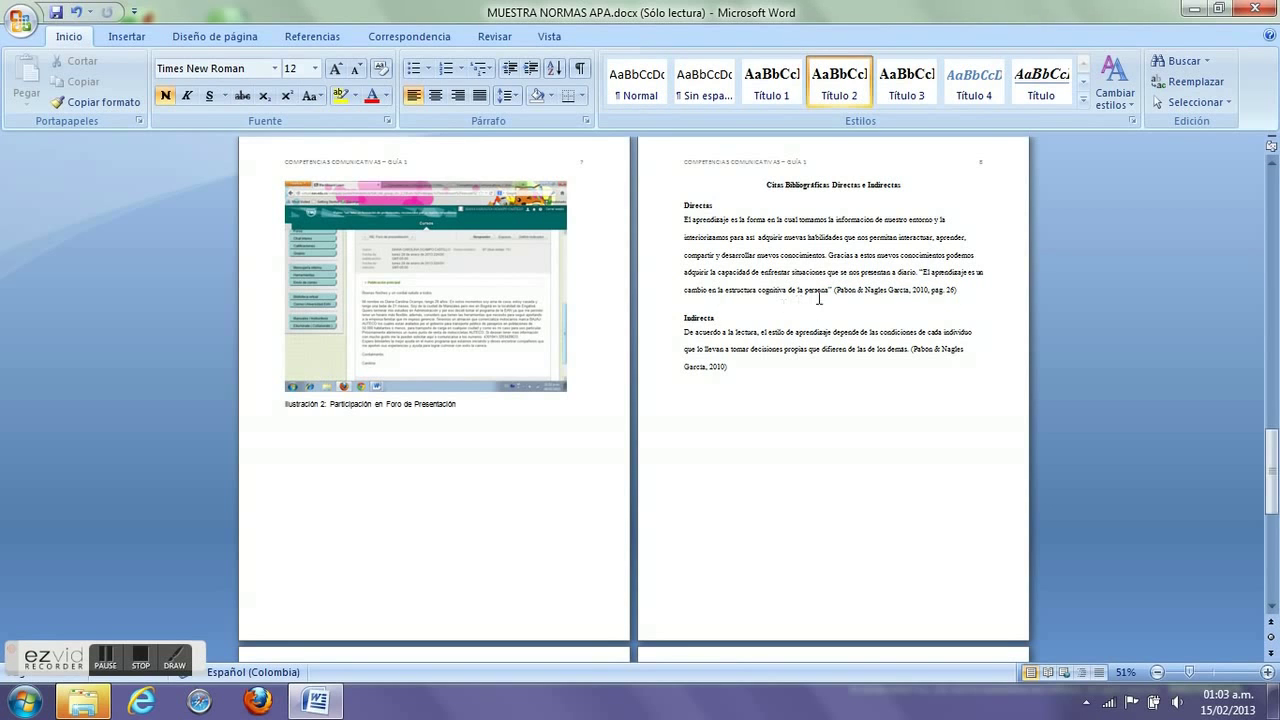
Step: From the end of the direct quotation, review the source manager's new-source form and source types, and the list of citable sources, adding nothing
{"action": "left_click", "coordinate": [828, 290]}
{"action": "left_click", "coordinate": [312, 36]}
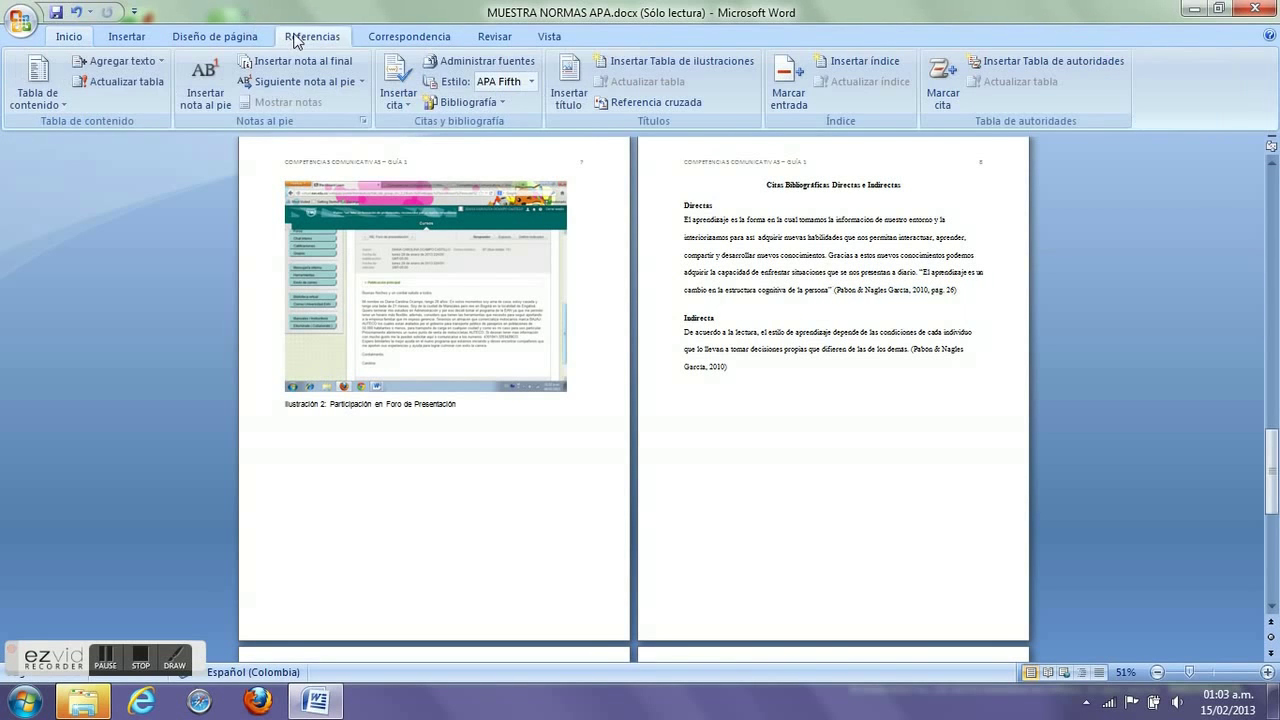
{"action": "left_click", "coordinate": [444, 64]}
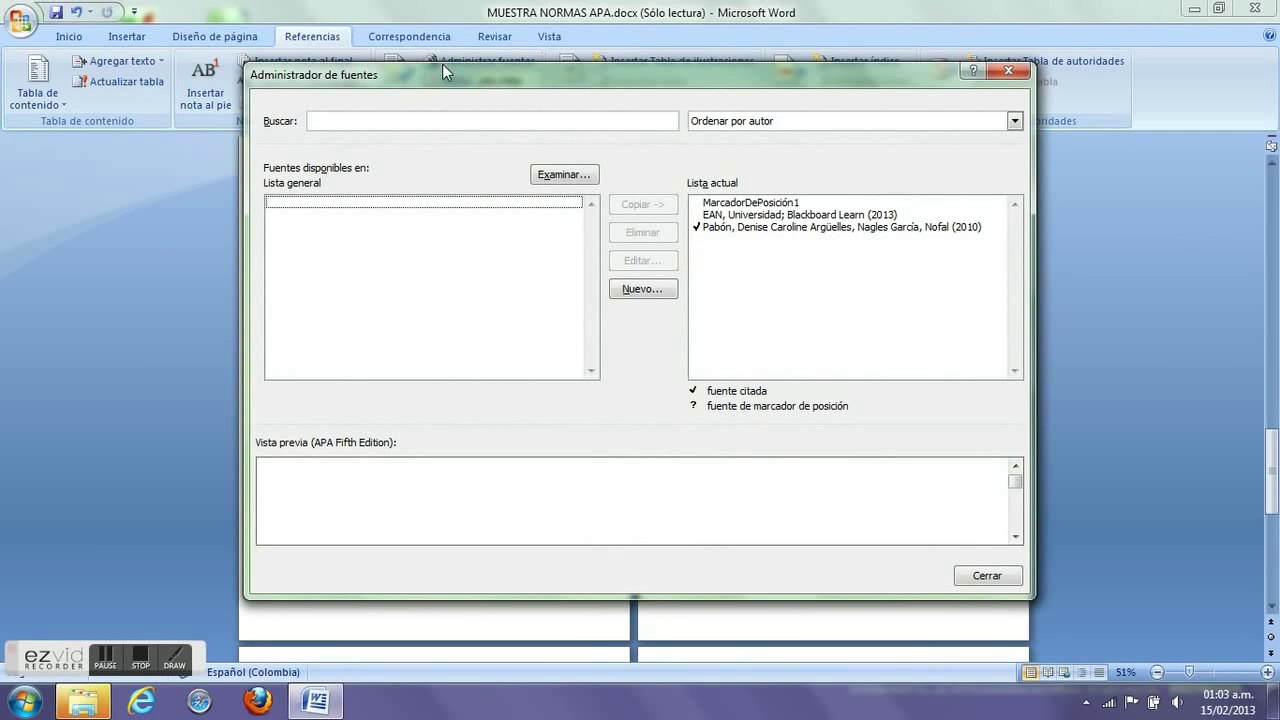
{"action": "left_click", "coordinate": [643, 293]}
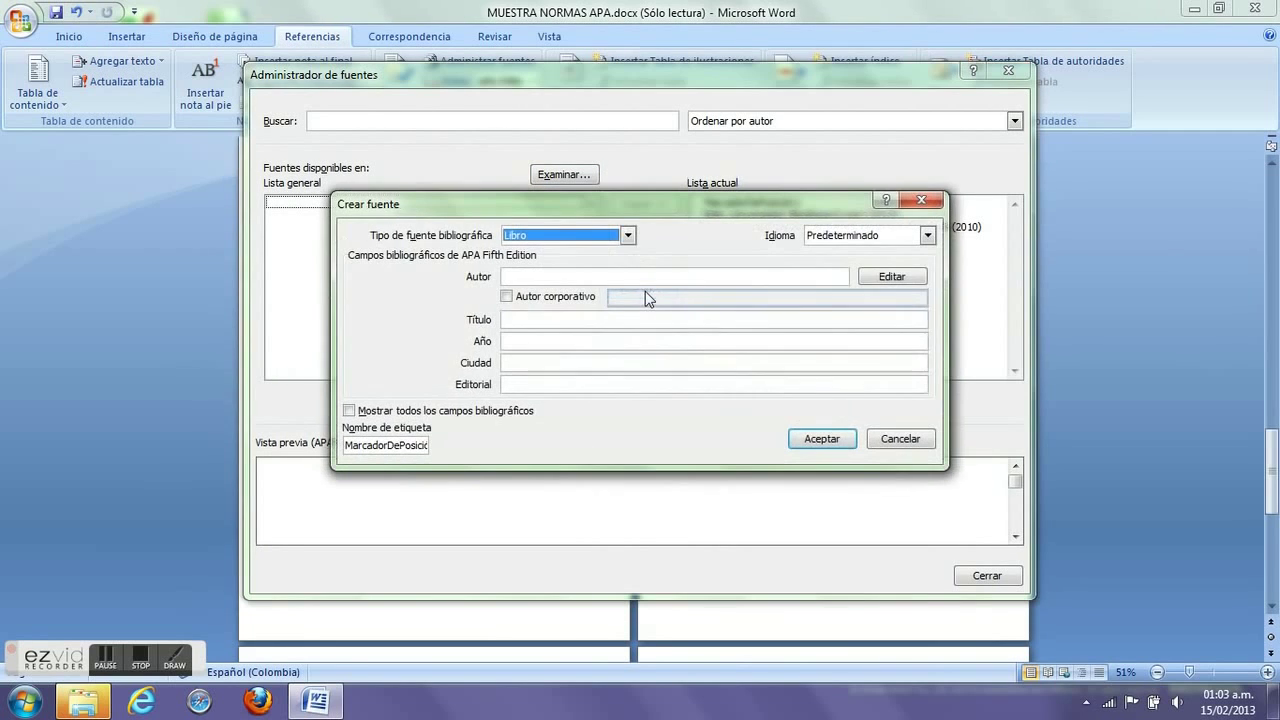
{"action": "left_click", "coordinate": [626, 236]}
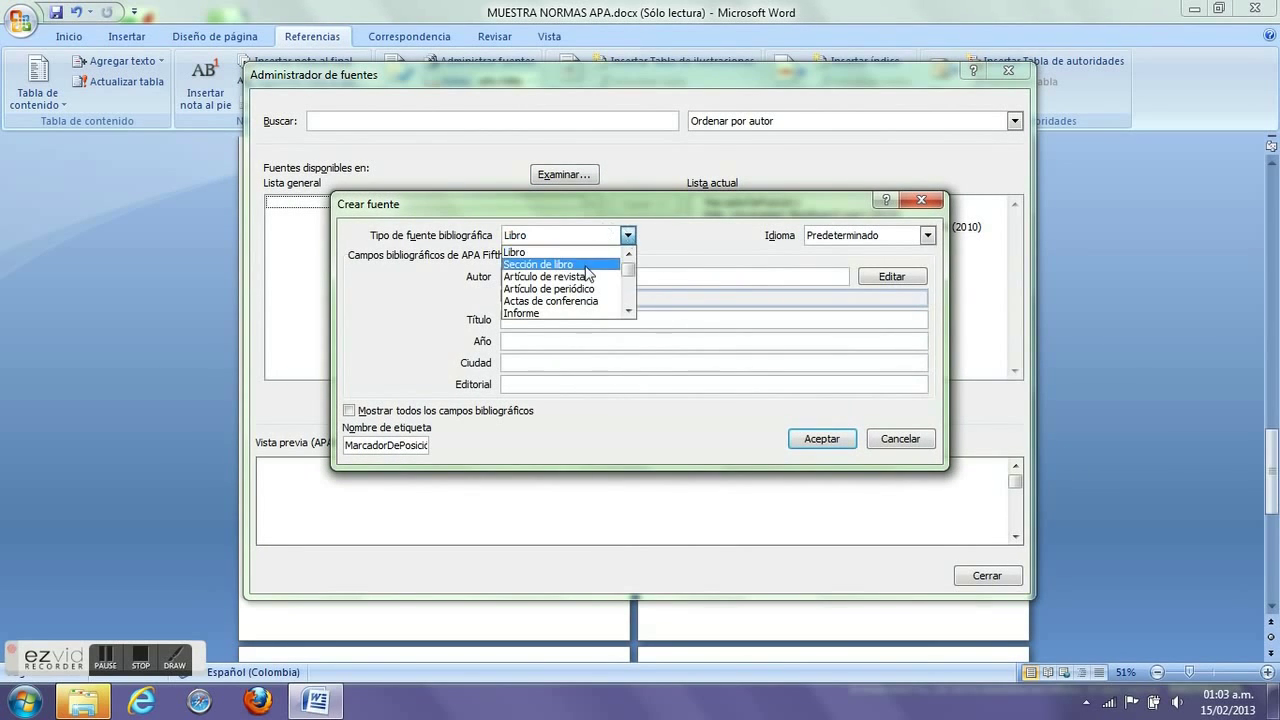
{"action": "left_click", "coordinate": [627, 237]}
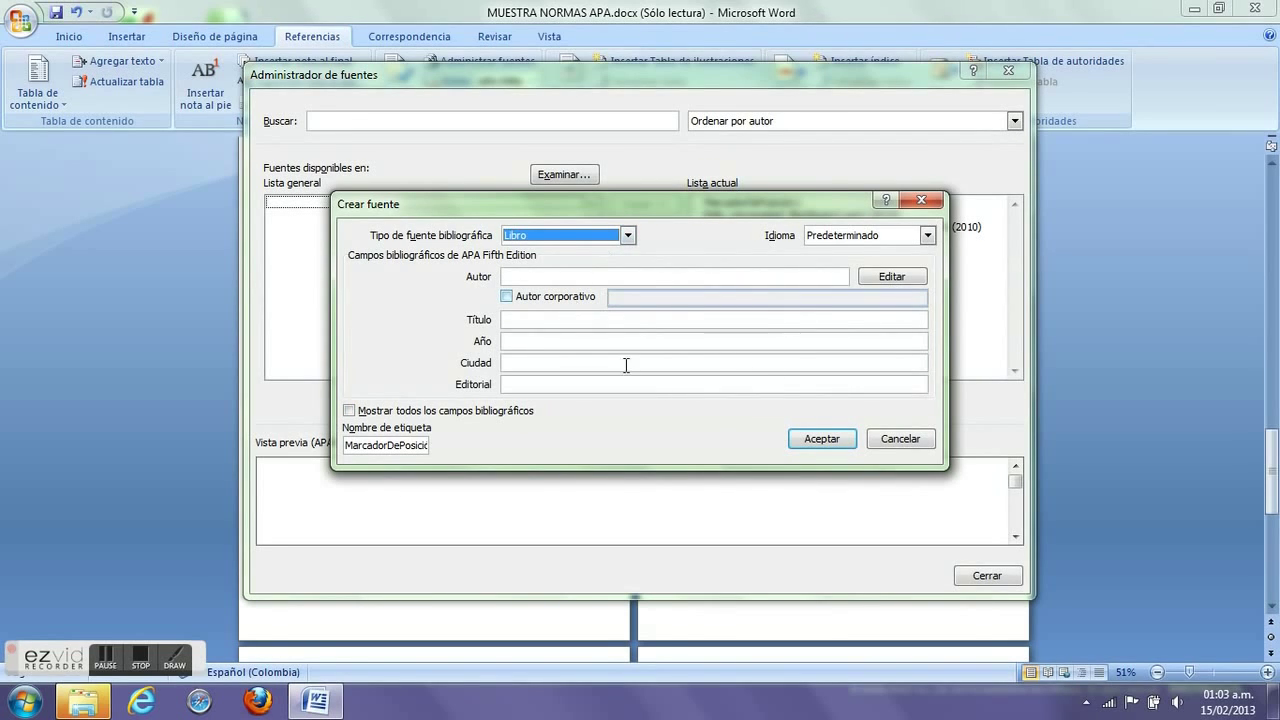
{"action": "left_click", "coordinate": [913, 200]}
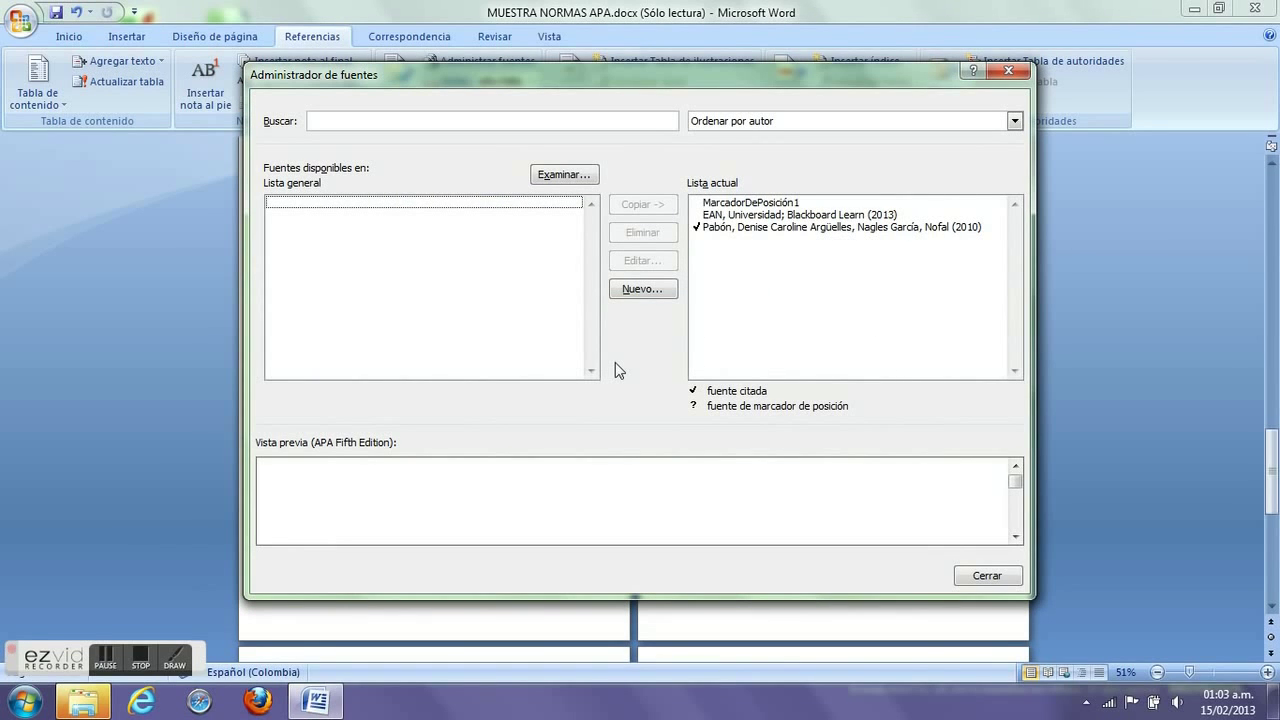
{"action": "left_click", "coordinate": [1002, 581]}
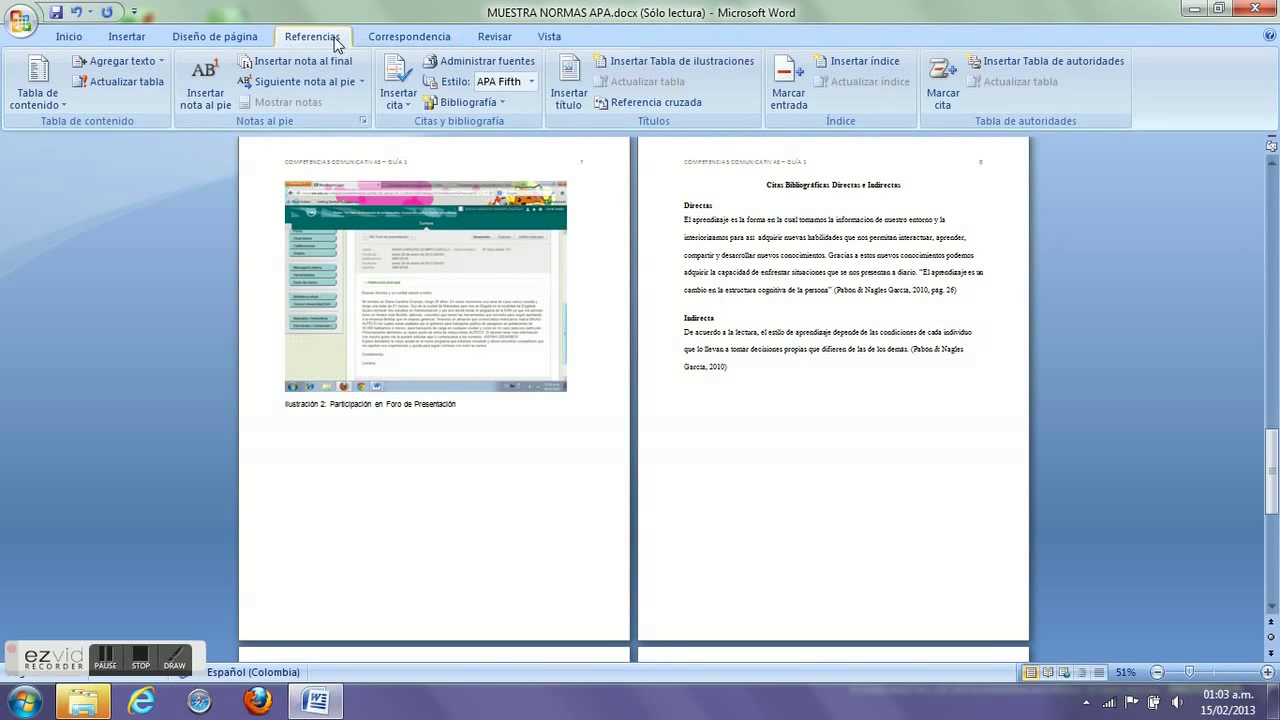
{"action": "left_click", "coordinate": [398, 98]}
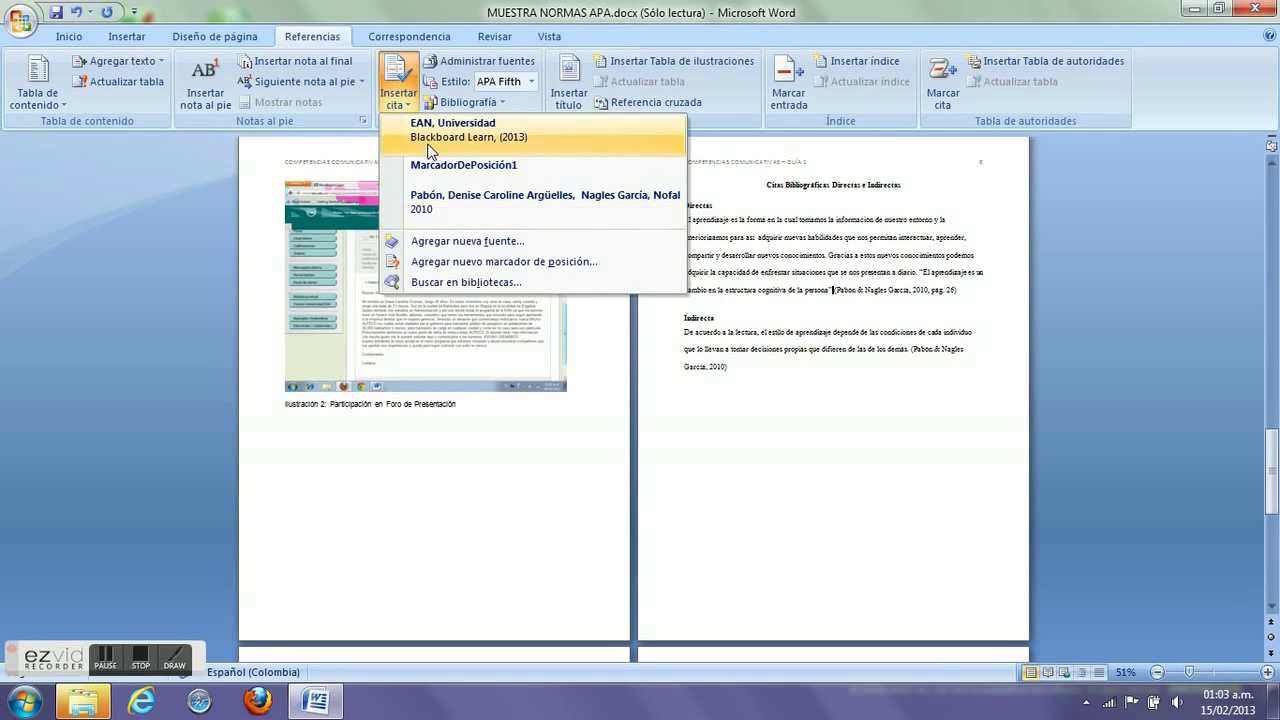
{"action": "left_click", "coordinate": [412, 106]}
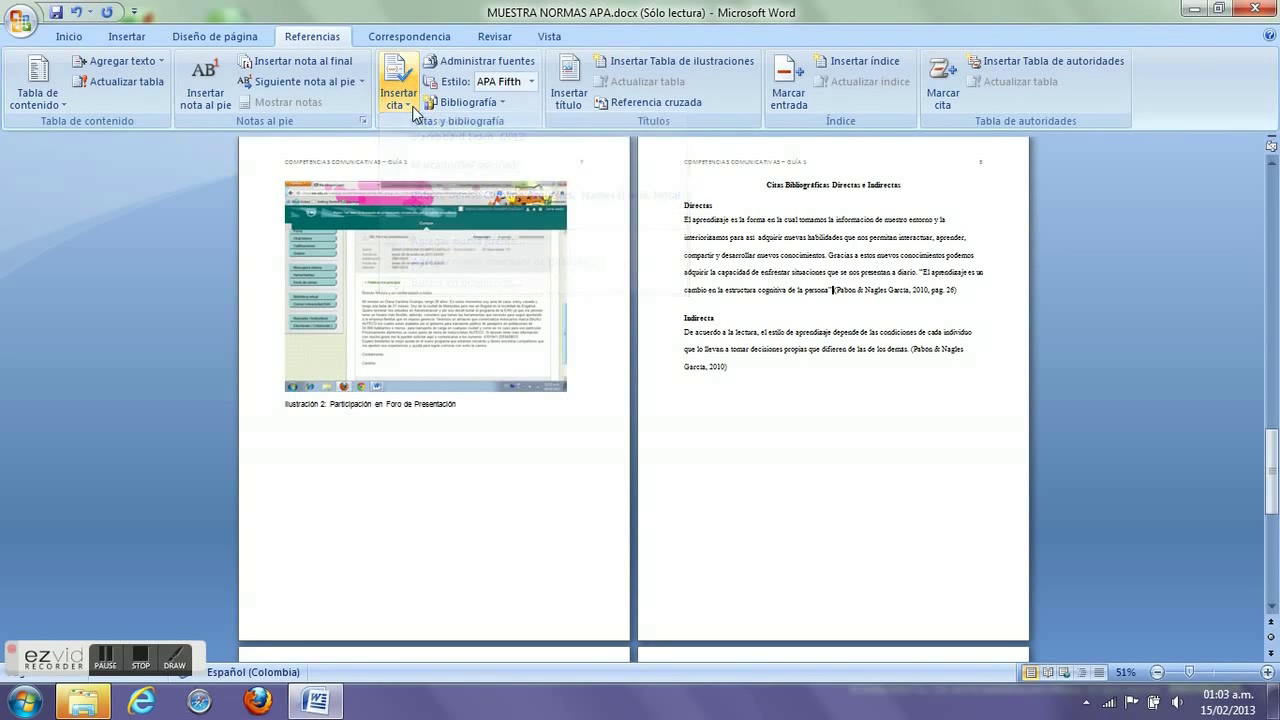
Step: Check the in-text citations that close the Directas and Indirecta paragraphs, leaving both as they are
{"action": "left_click_drag", "start_coordinate": [830, 289], "coordinate": [955, 289]}
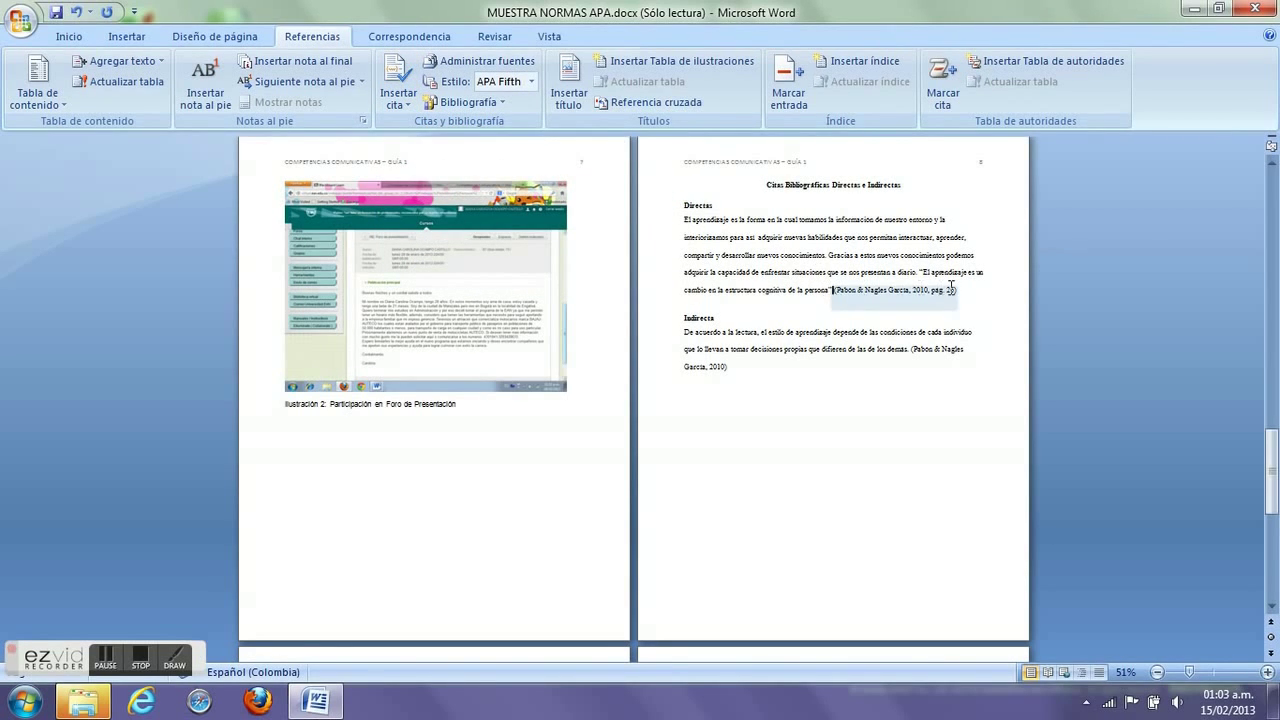
{"action": "left_click", "coordinate": [913, 305]}
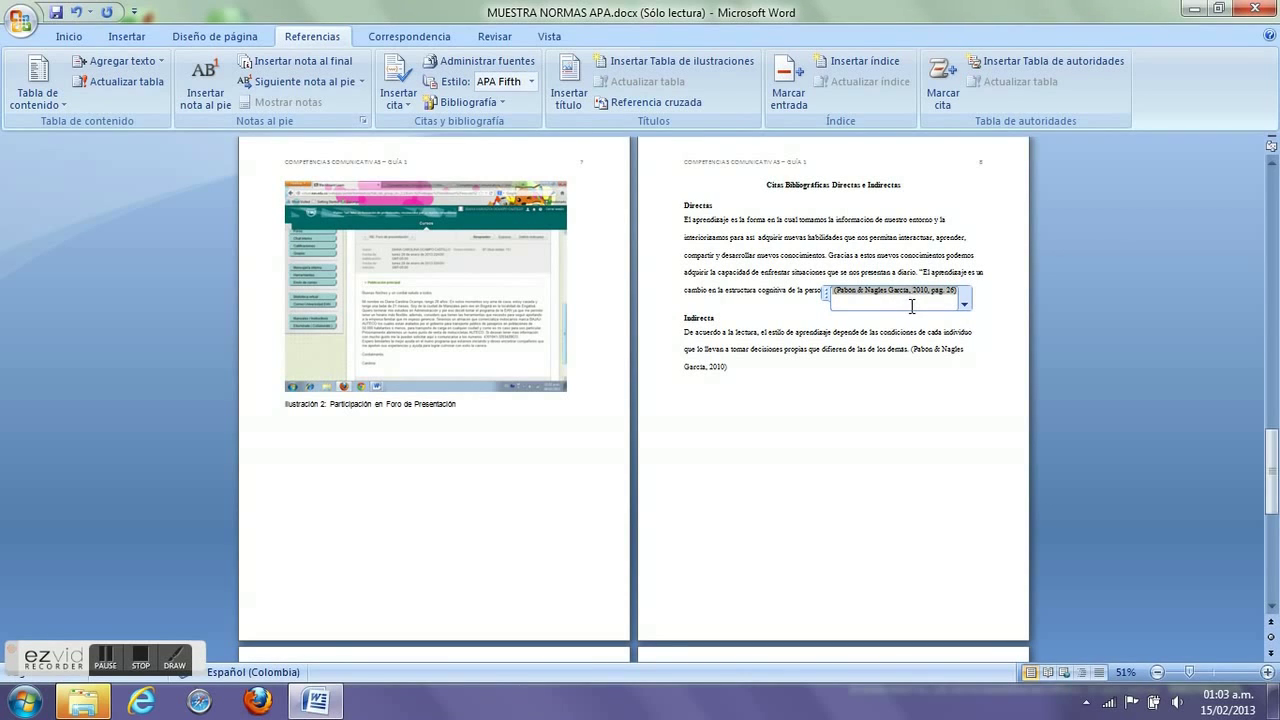
{"action": "left_click", "coordinate": [786, 320]}
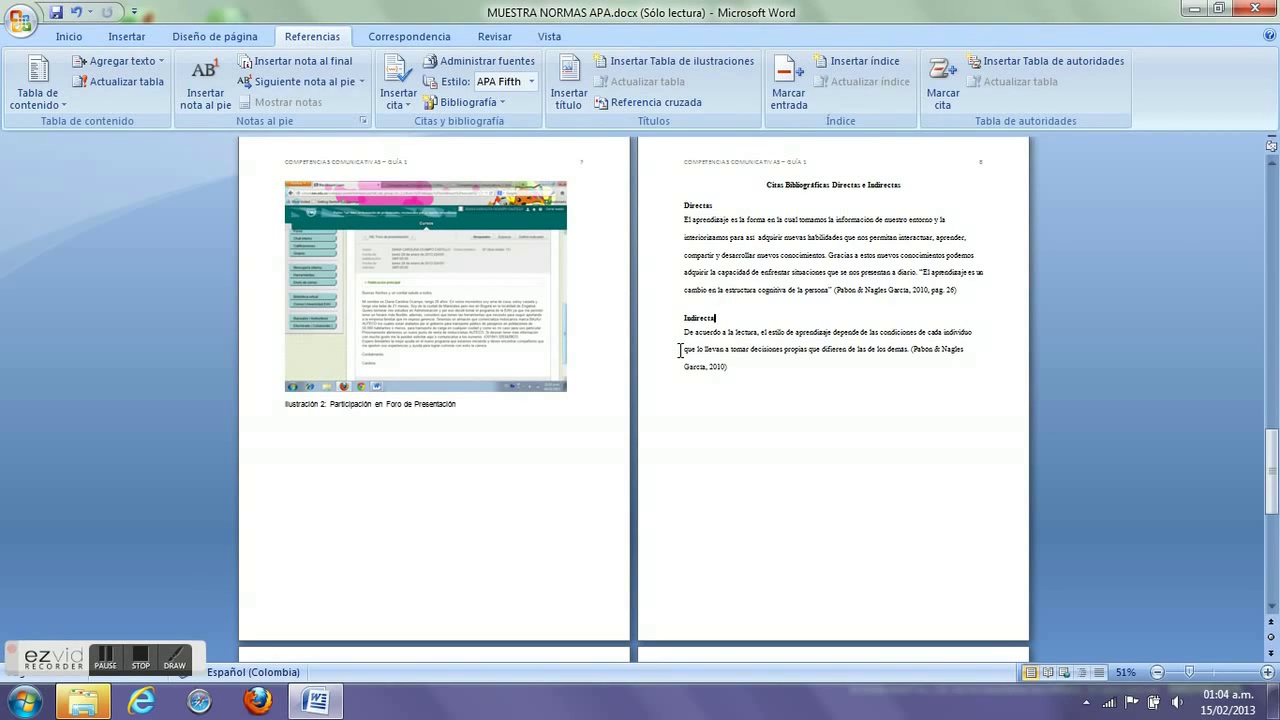
{"action": "left_click", "coordinate": [905, 352]}
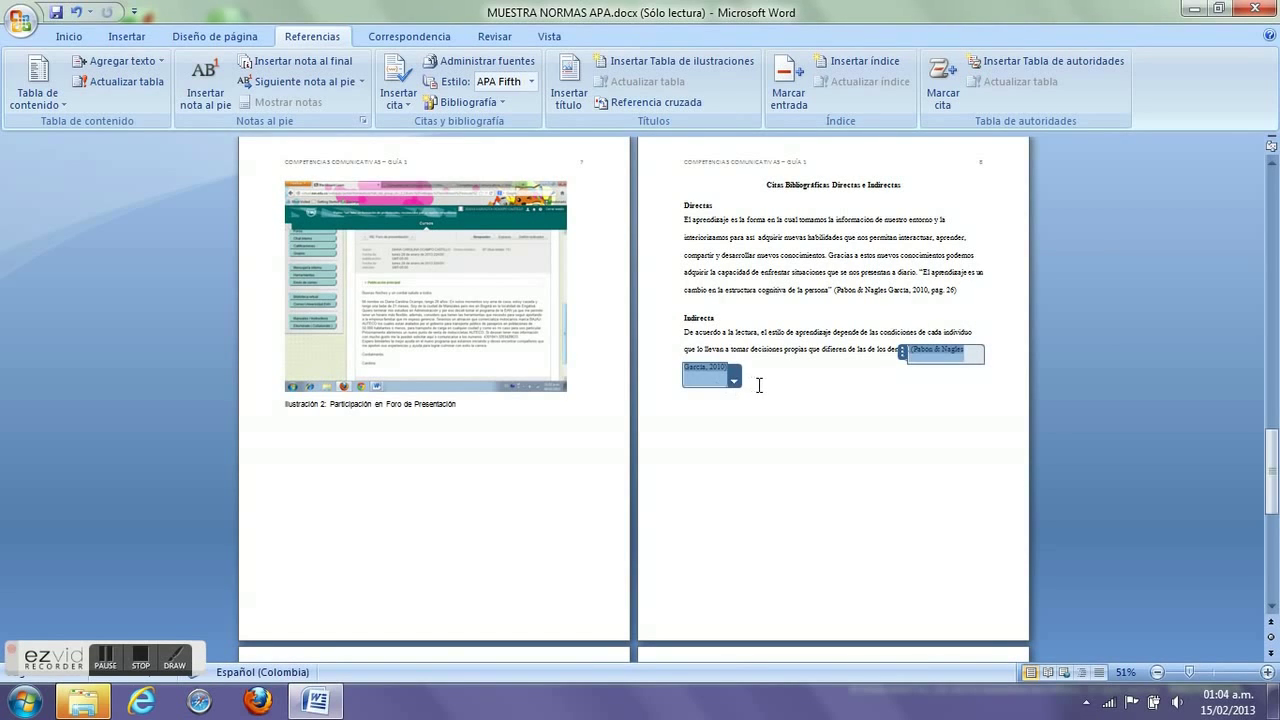
{"action": "left_click", "coordinate": [839, 391]}
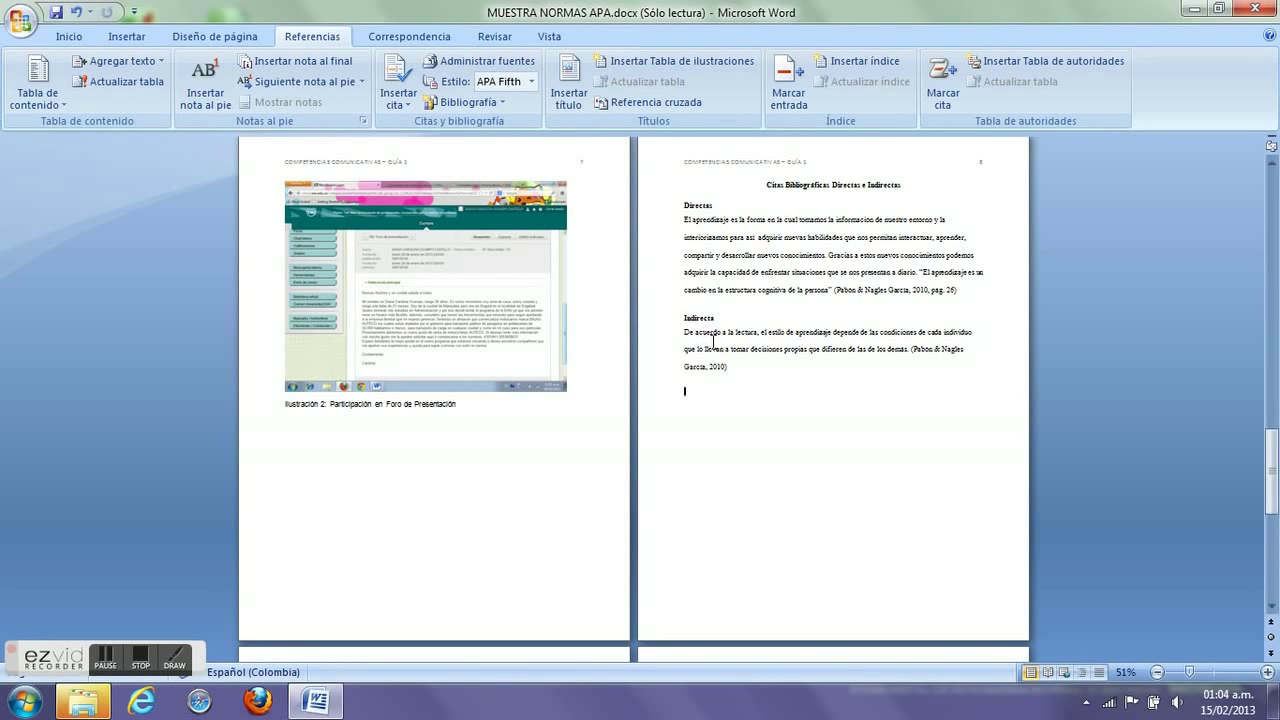
Step: Examine the text layout of the paragraphs on the Conclusiones page
{"action": "scroll", "coordinate": [712, 343], "scroll_direction": "down", "scroll_amount": 10}
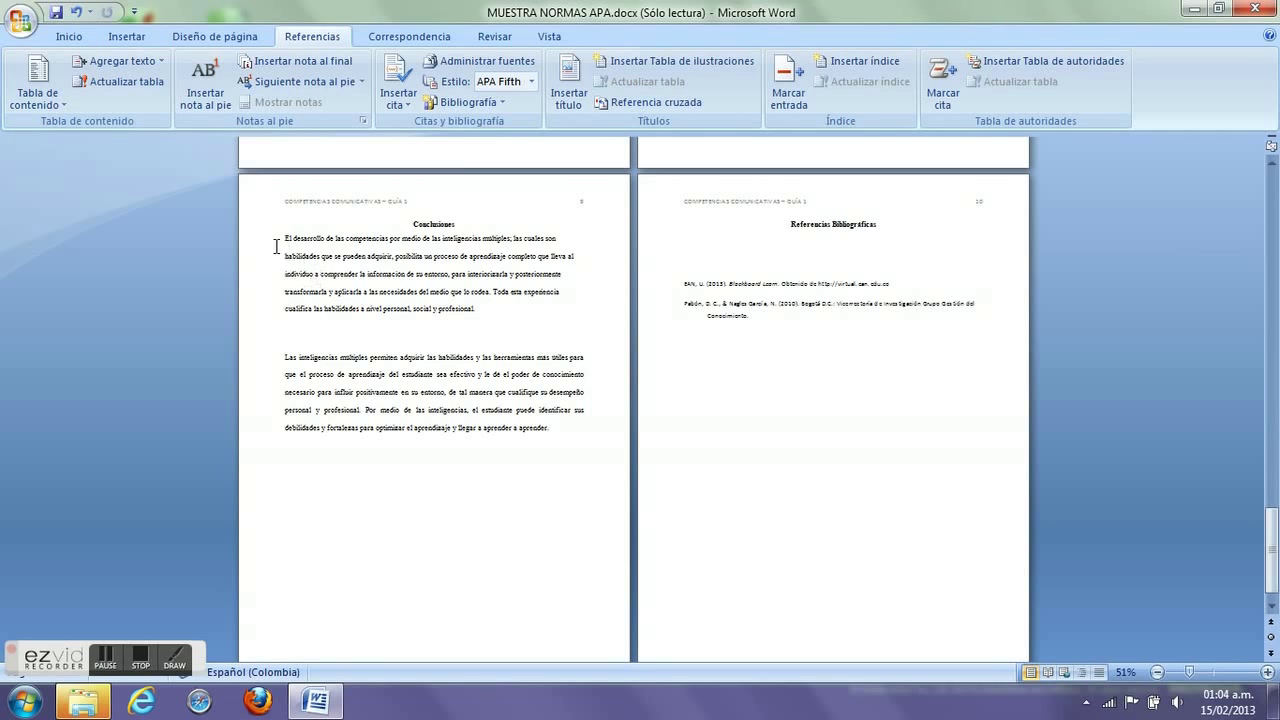
{"action": "left_click_drag", "start_coordinate": [278, 240], "coordinate": [284, 451]}
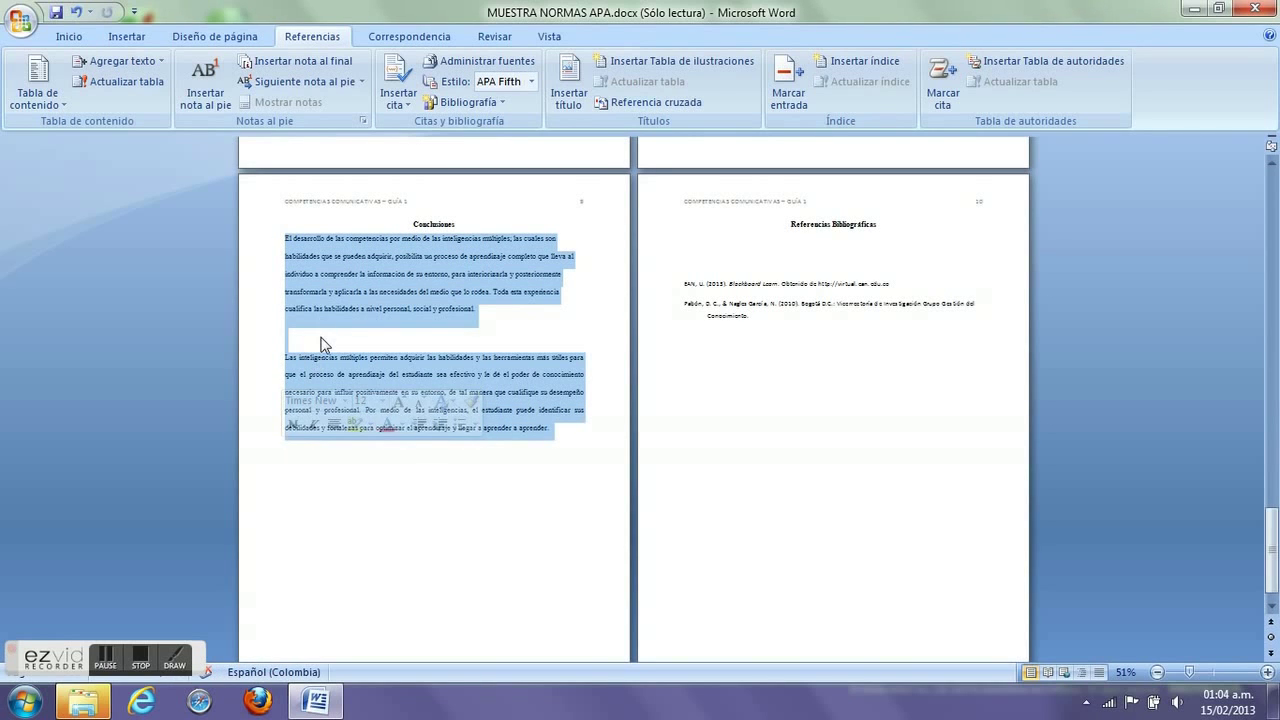
{"action": "left_click", "coordinate": [534, 512]}
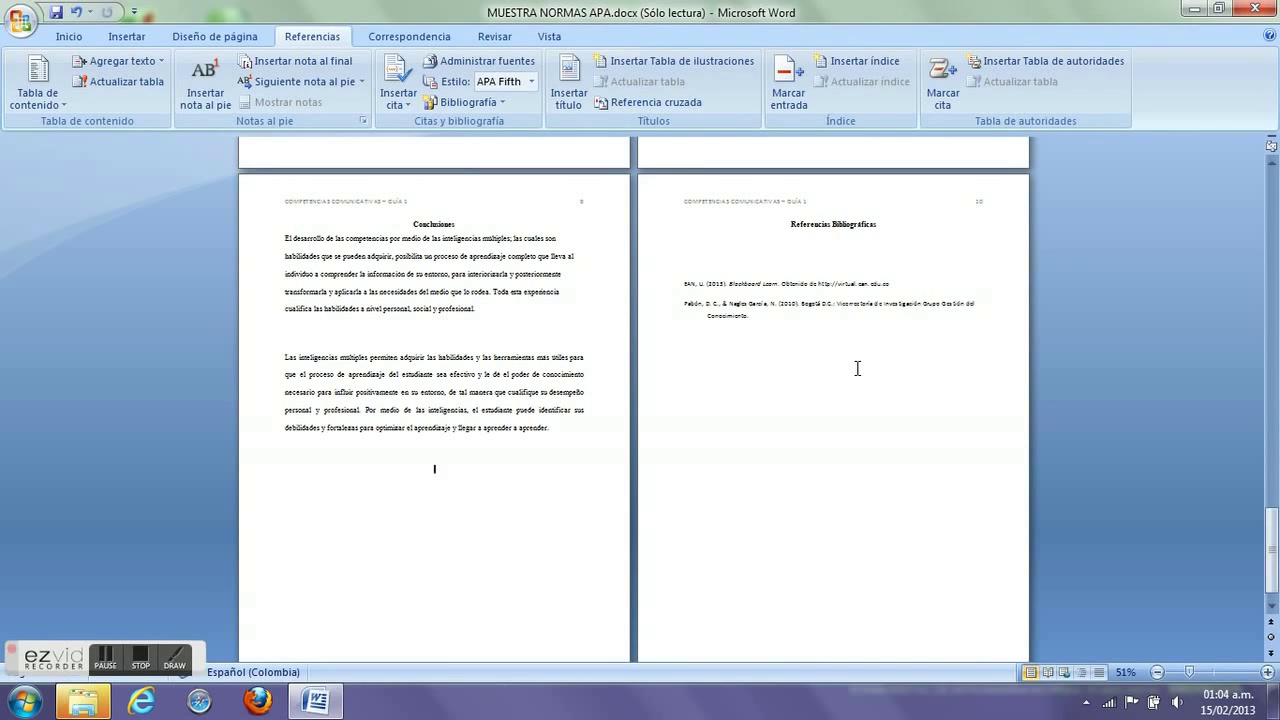
Step: Inspect the bibliography block under Referencias Bibliográficas, the built-in bibliography formats and the block's field options, without applying any
{"action": "left_click", "coordinate": [797, 337]}
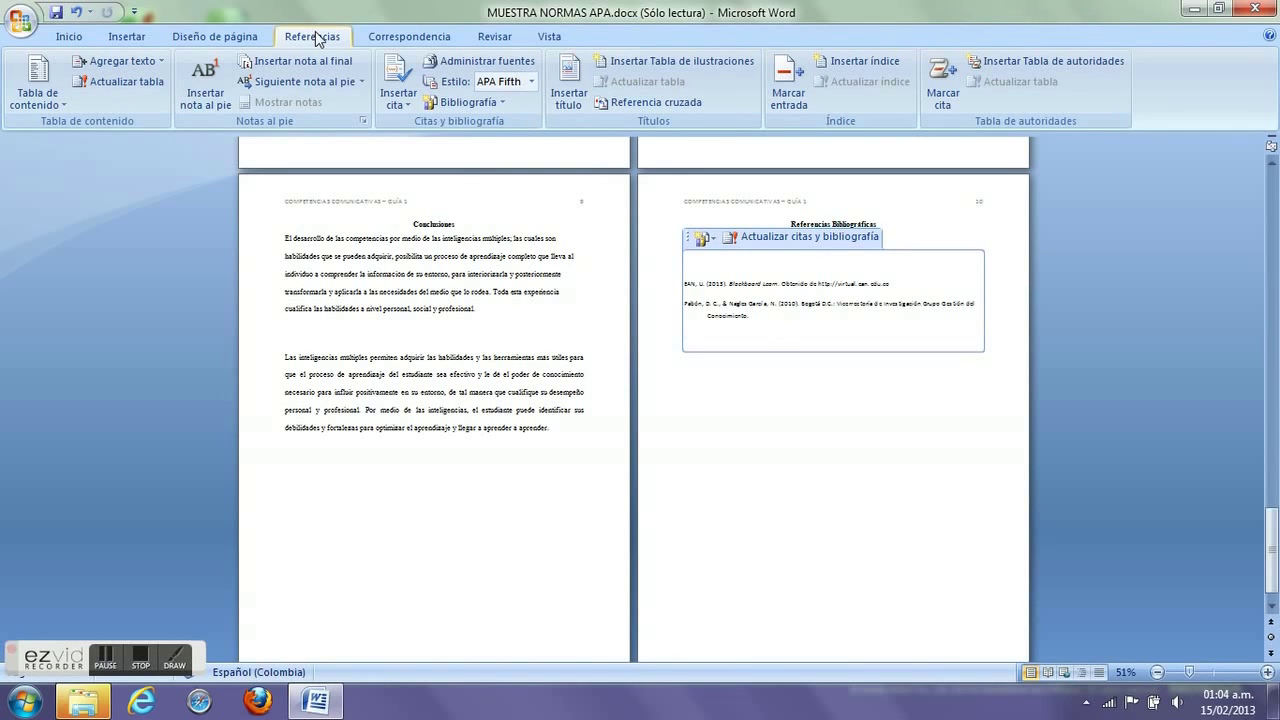
{"action": "left_click", "coordinate": [502, 103]}
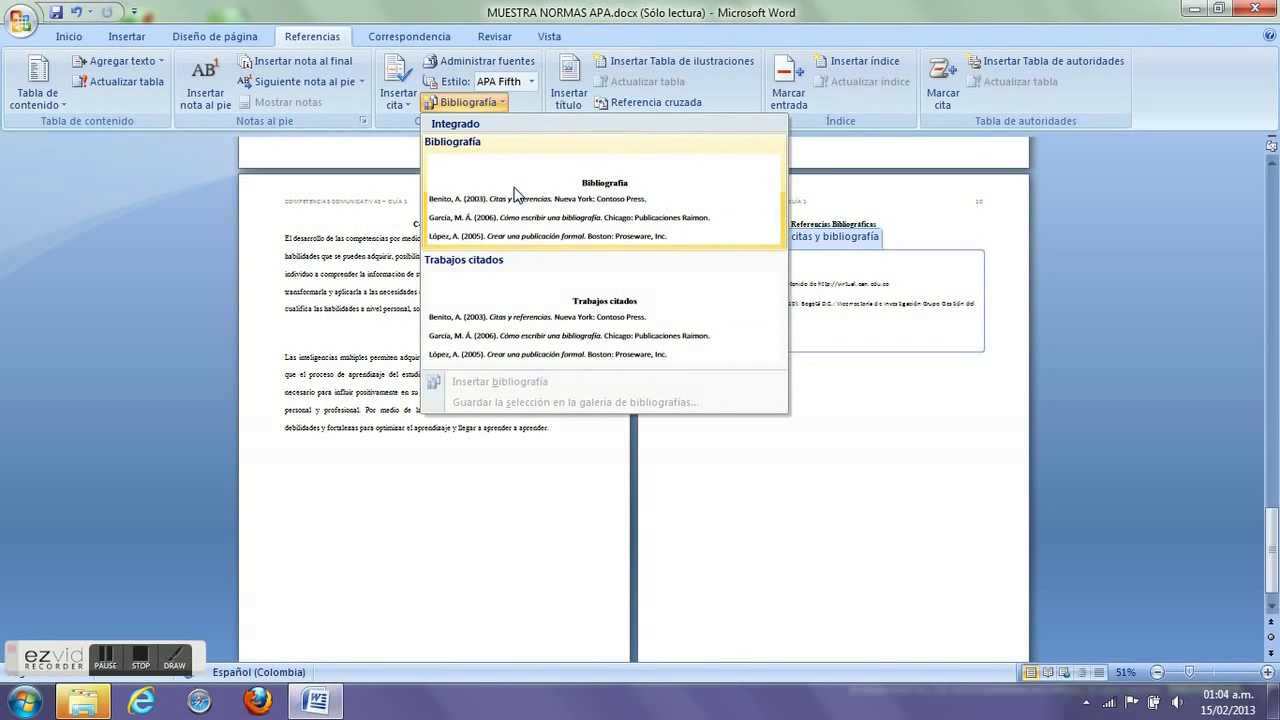
{"action": "left_click", "coordinate": [500, 106]}
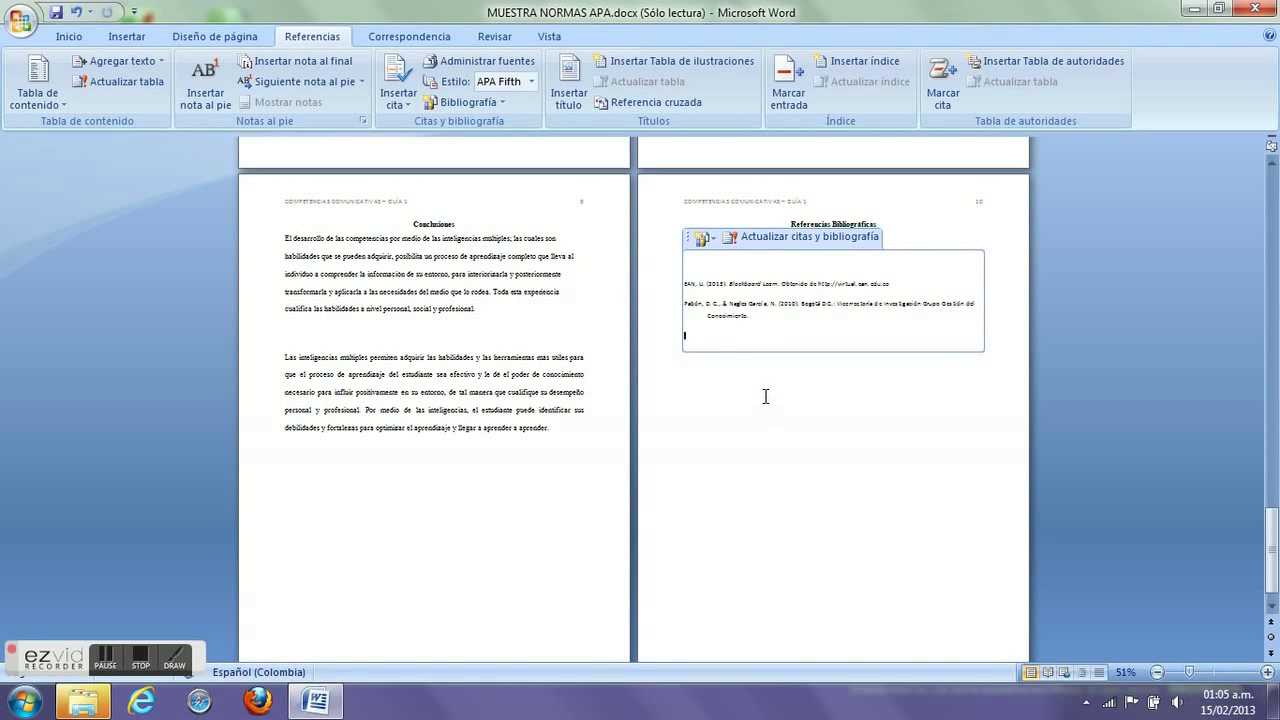
{"action": "right_click", "coordinate": [743, 303]}
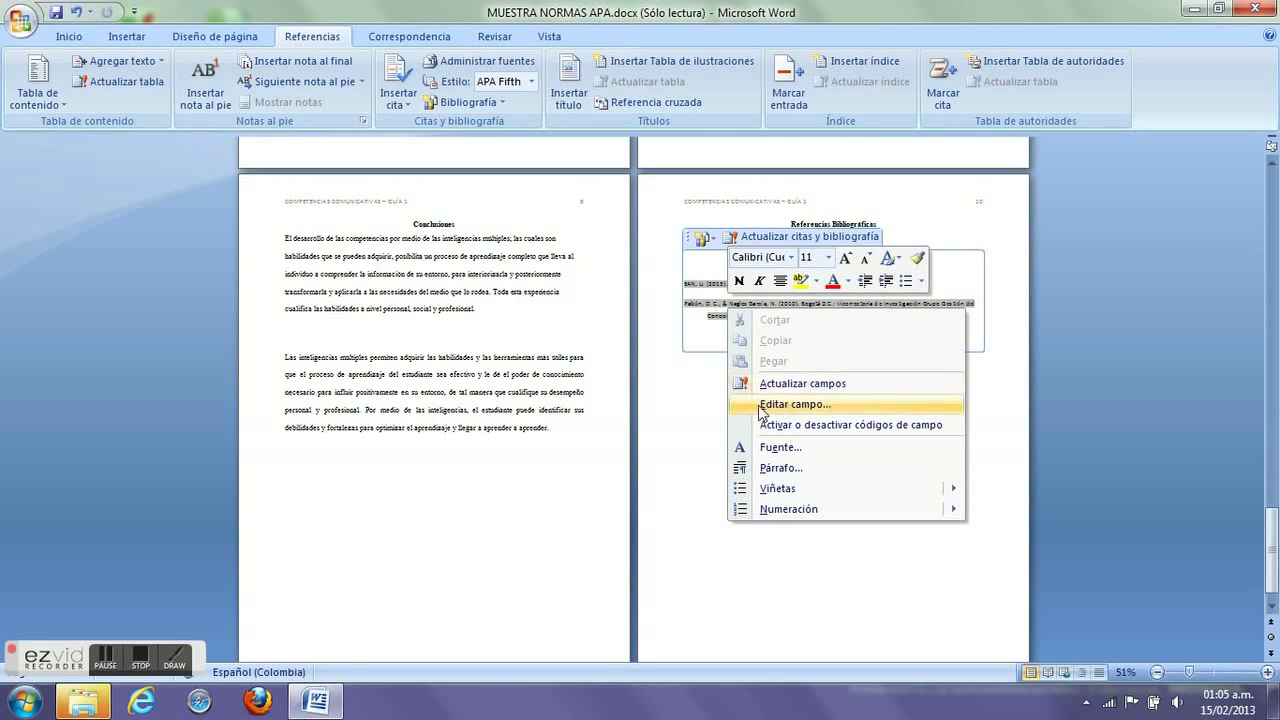
{"action": "key", "text": "Escape"}
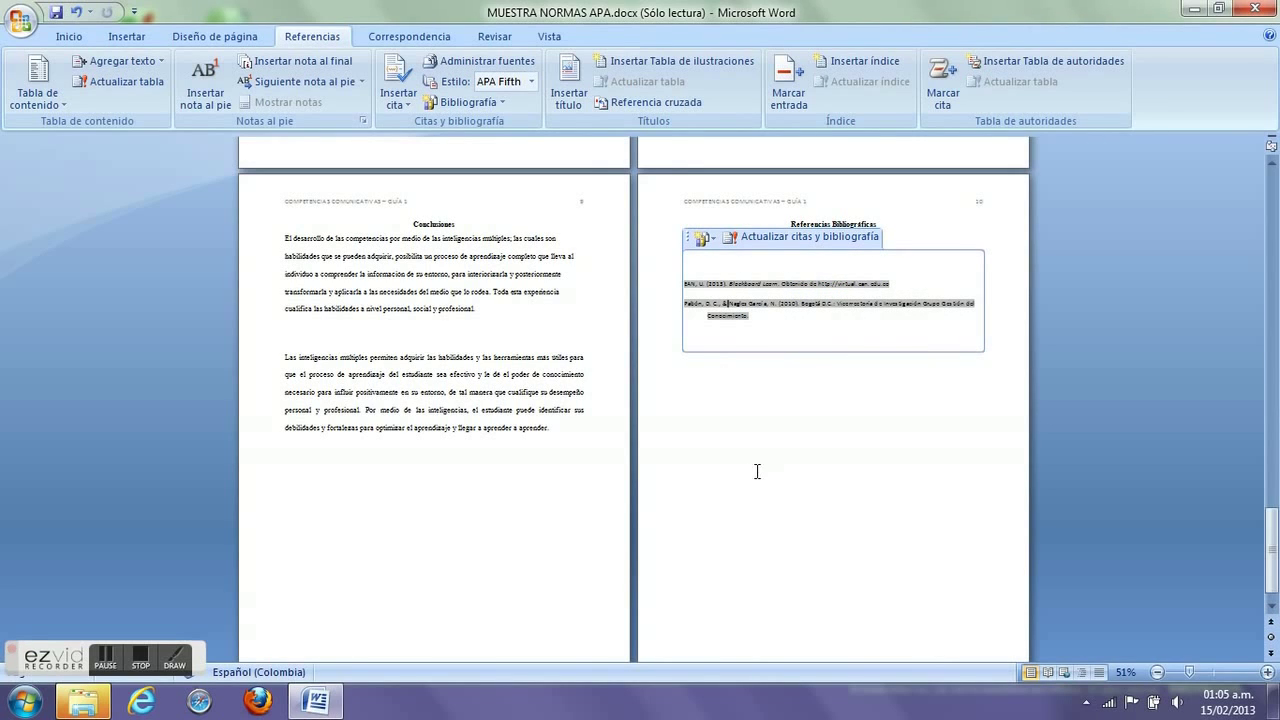
{"action": "left_click", "coordinate": [755, 404]}
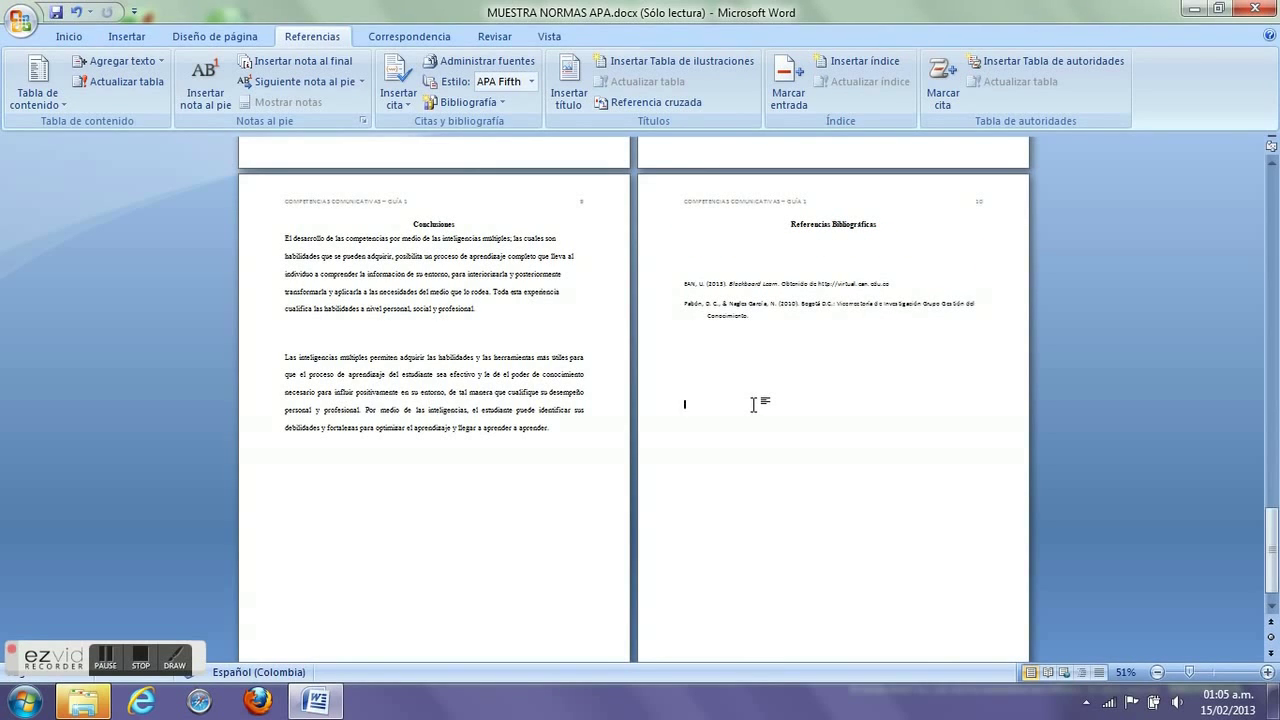
{"action": "left_click", "coordinate": [141, 660]}
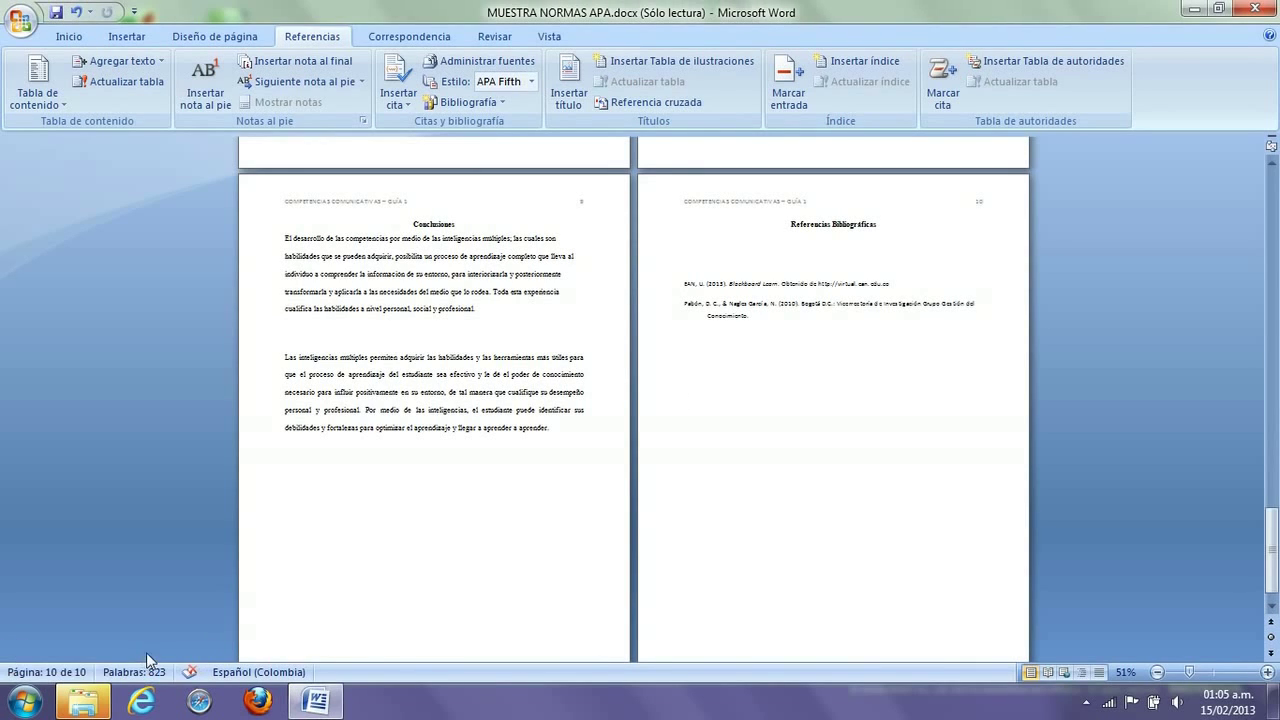